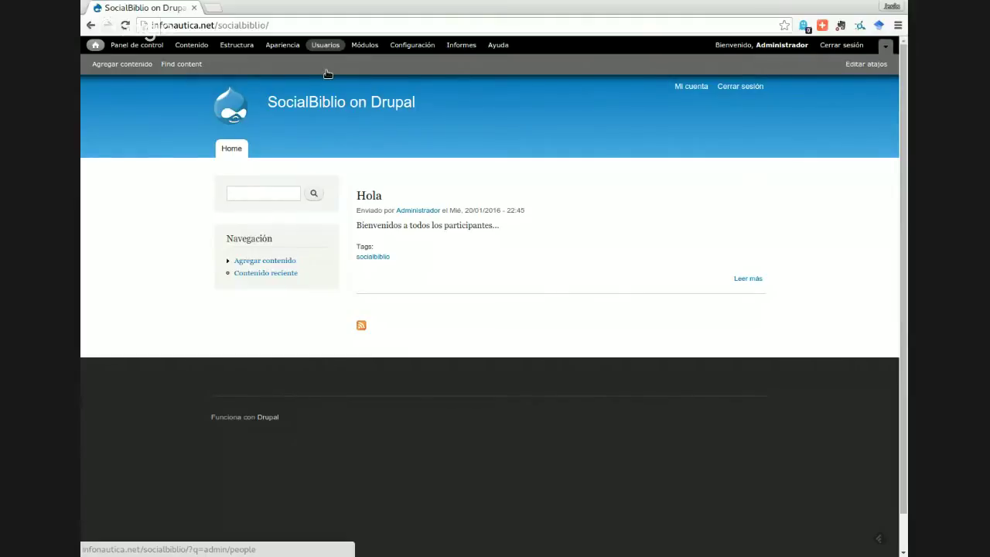
# Open the user administration list and review the registered accounts with their status, roles and last access
pyautogui.click(326, 71)
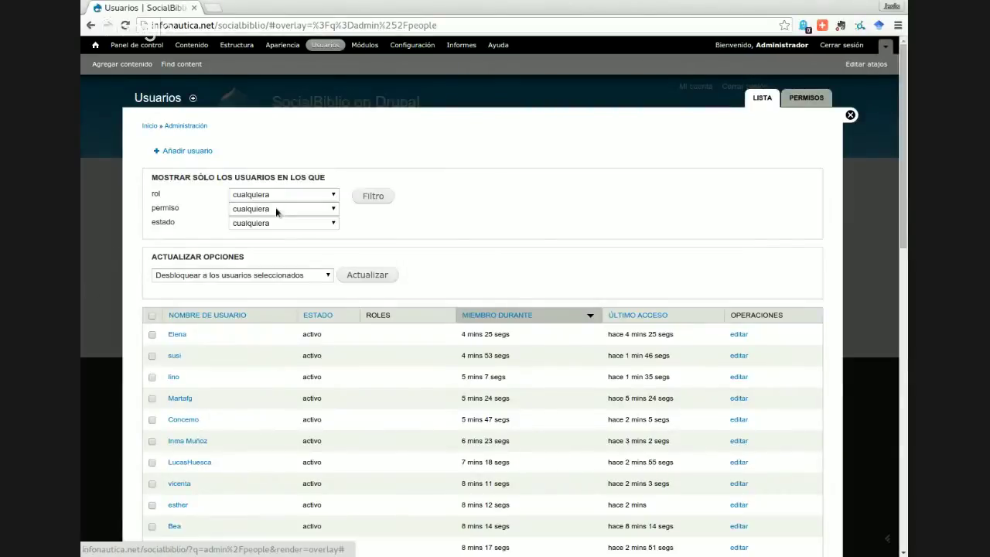
pyautogui.scroll(-2, 402, 209)
pyautogui.scroll(-3, 404, 212)
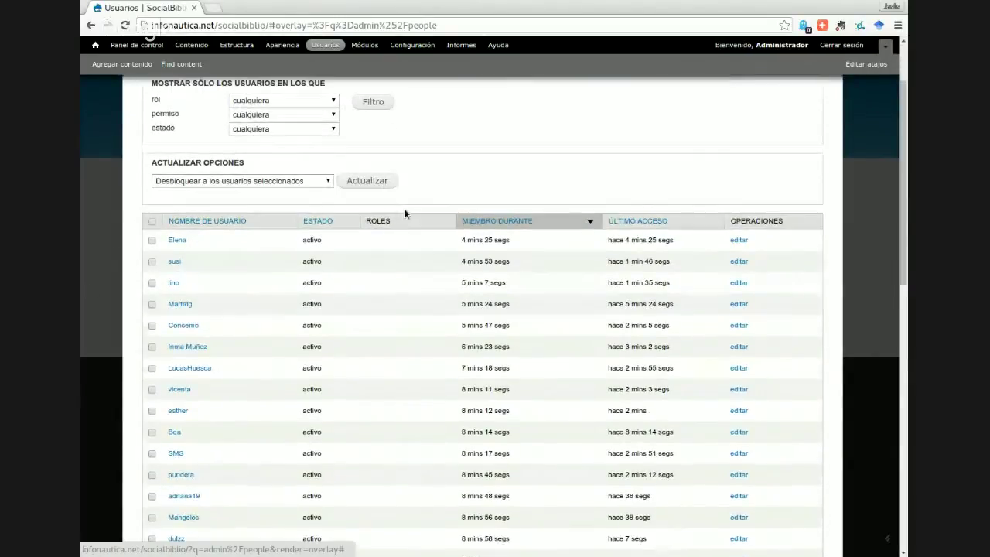
pyautogui.scroll(-1, 404, 214)
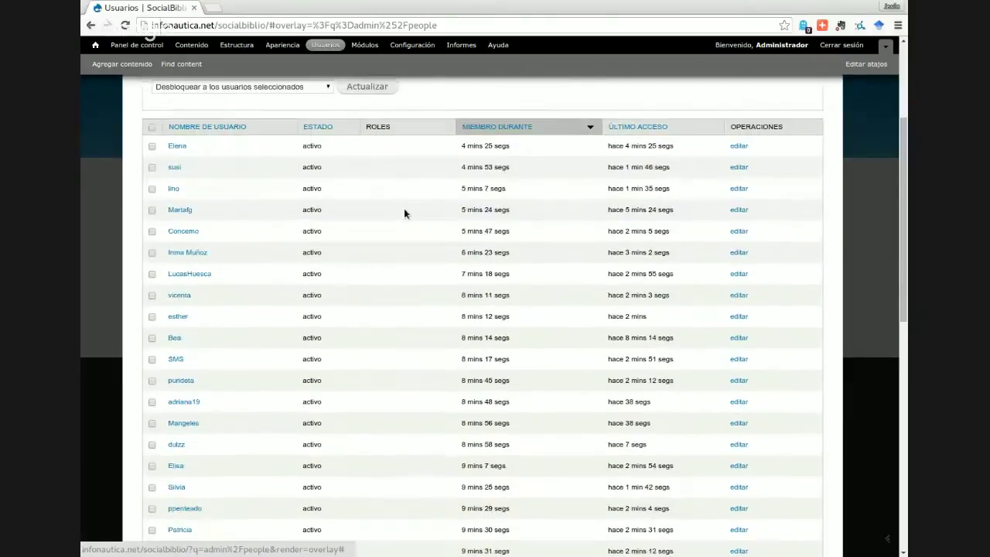
pyautogui.scroll(-2, 404, 213)
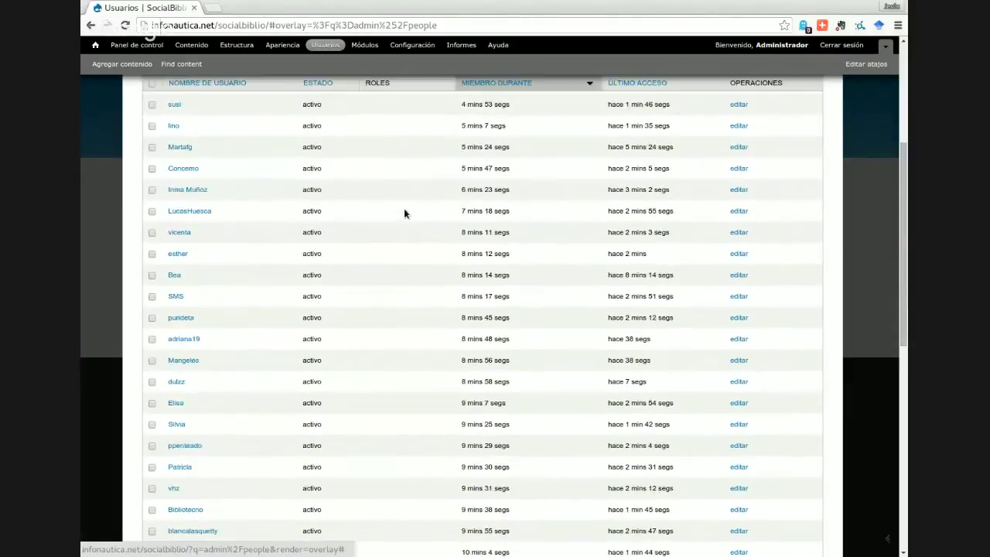
pyautogui.scroll(-4, 404, 213)
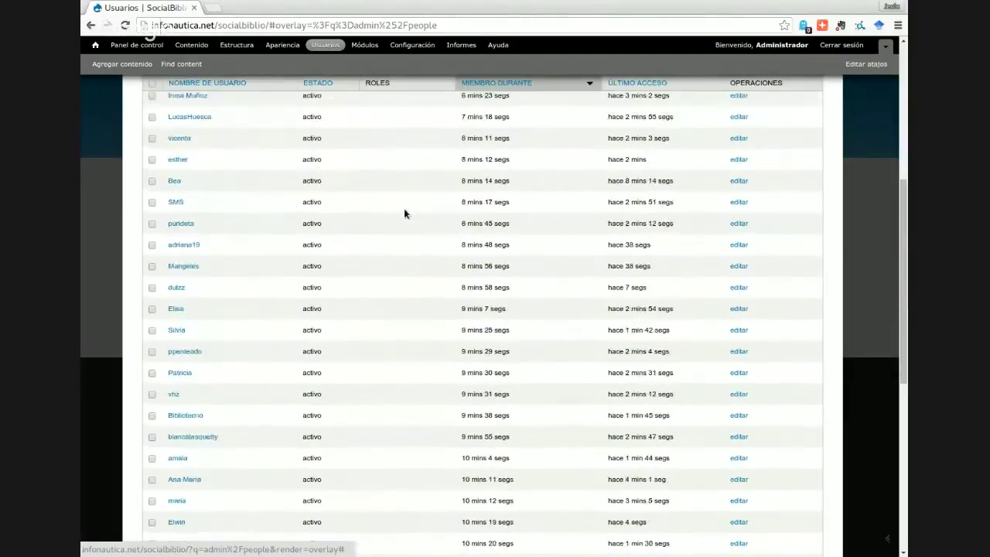
pyautogui.scroll(-5, 404, 214)
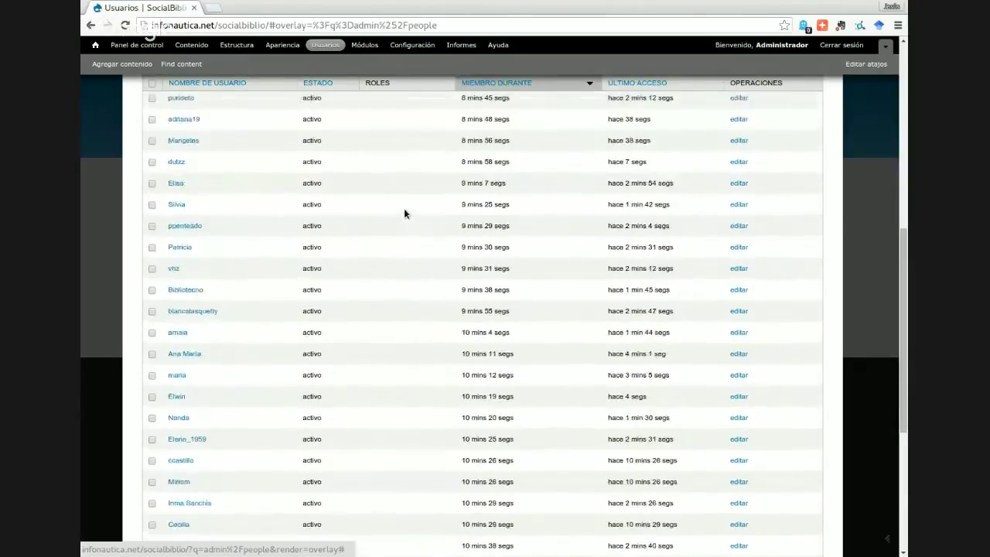
pyautogui.scroll(-7, 403, 213)
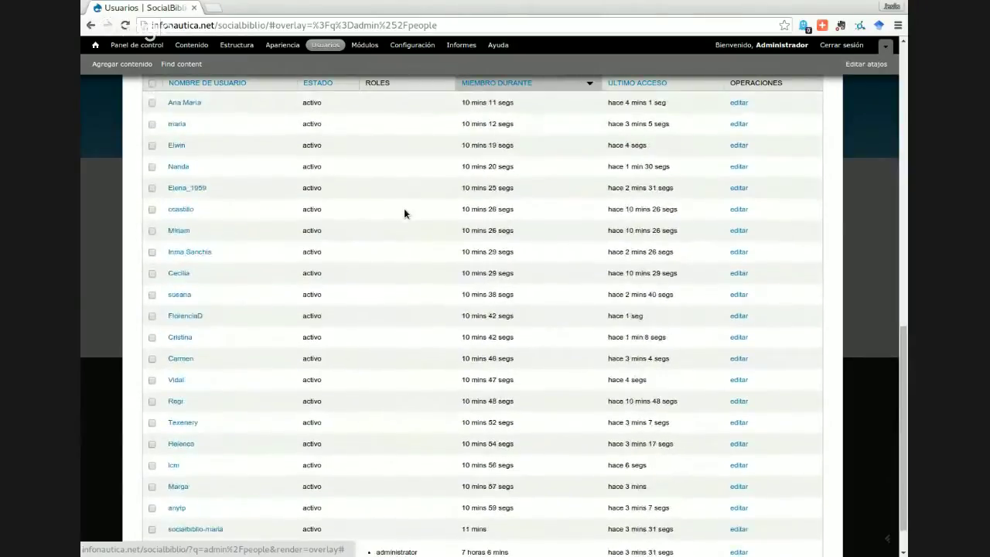
pyautogui.scroll(1, 403, 214)
pyautogui.scroll(7, 441, 290)
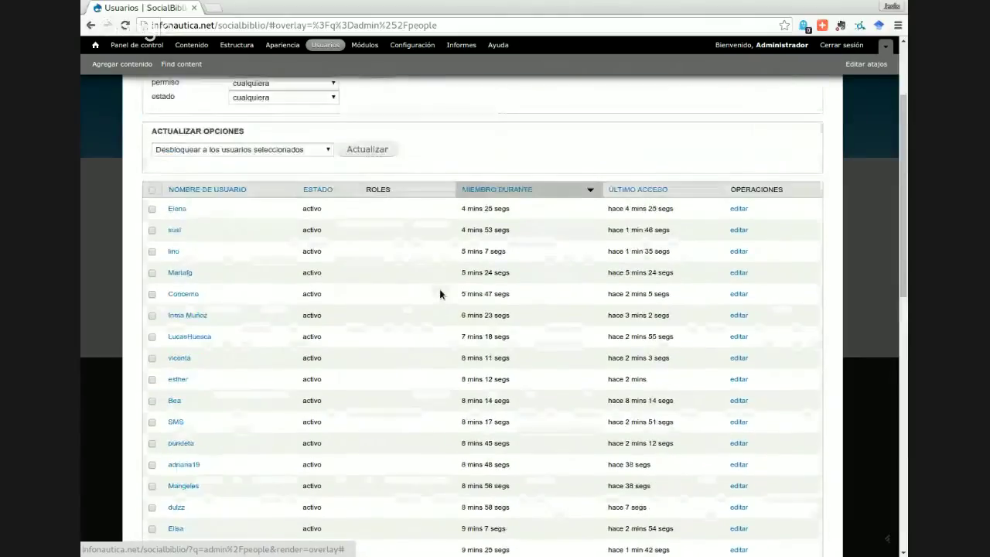
pyautogui.scroll(2, 440, 292)
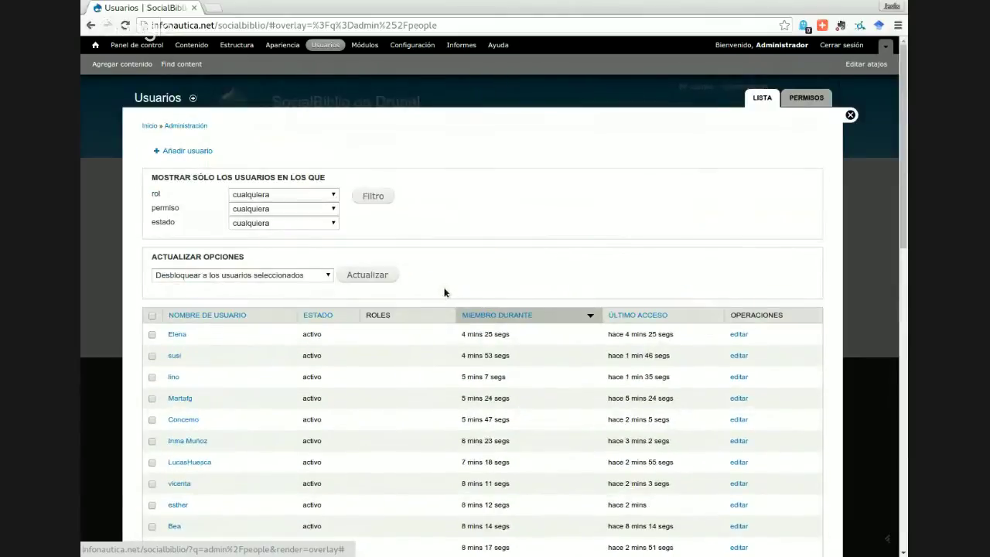
pyautogui.click(338, 70)
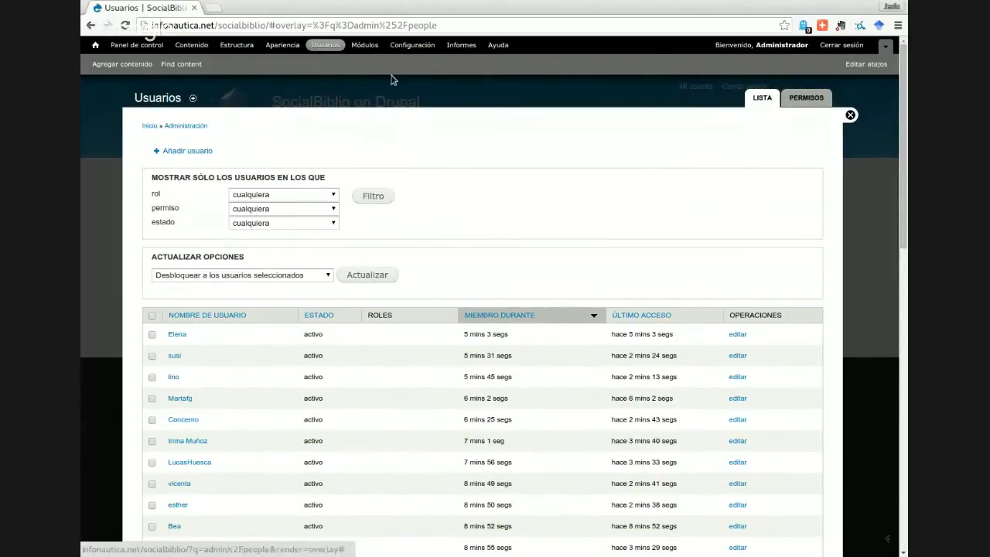
# Open the user permissions table and examine what each role may do, from Block and Comment to Filter
pyautogui.click(804, 99)
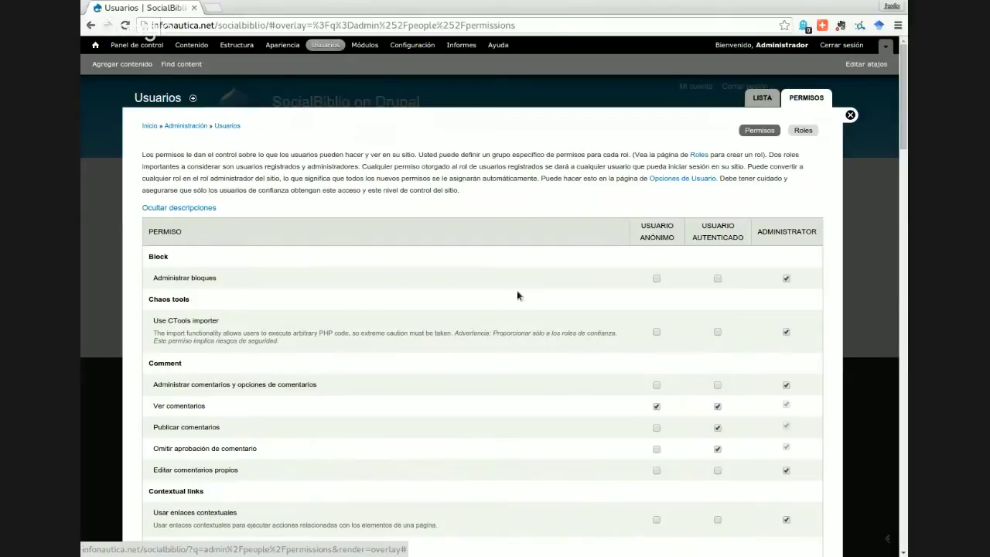
pyautogui.scroll(-1, 516, 295)
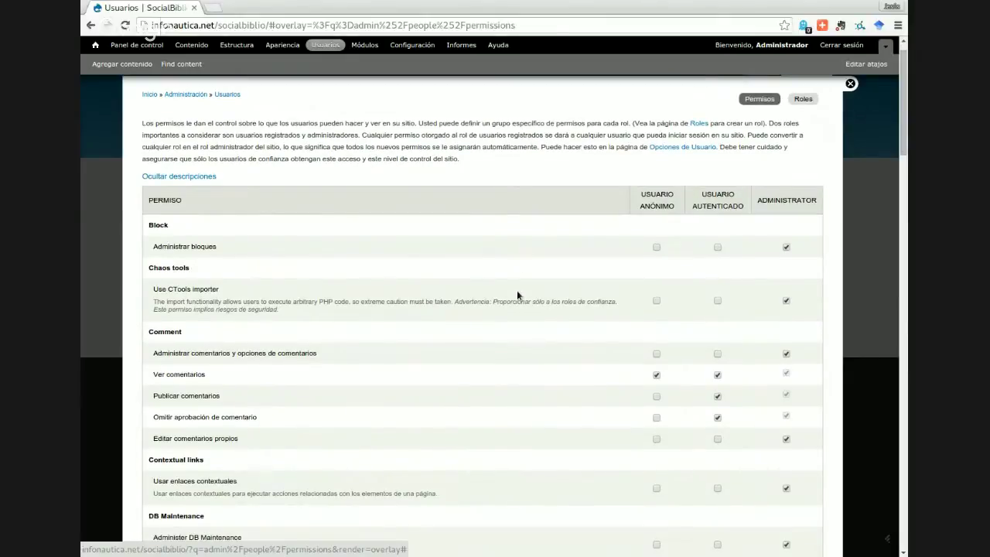
pyautogui.scroll(-3, 516, 296)
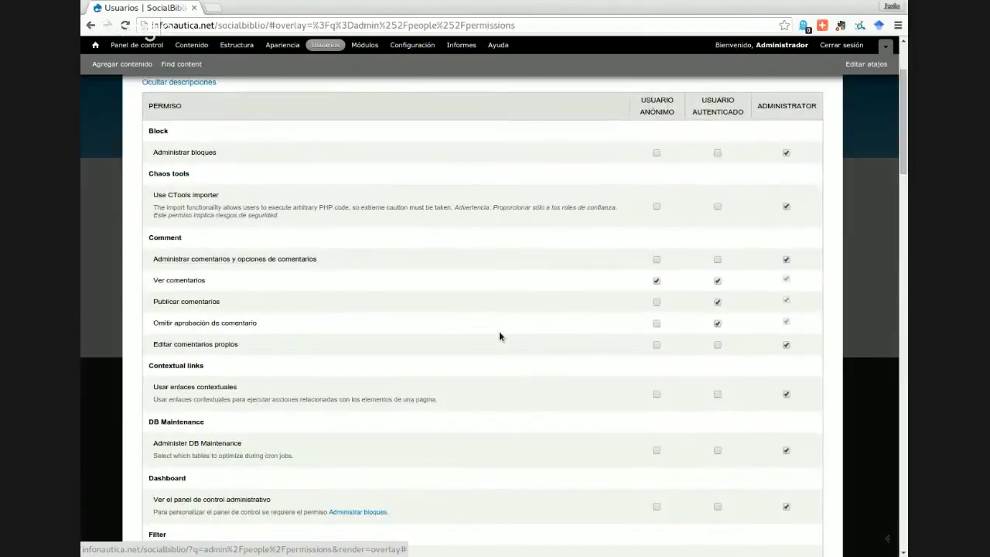
pyautogui.scroll(3, 501, 329)
pyautogui.scroll(-1, 501, 335)
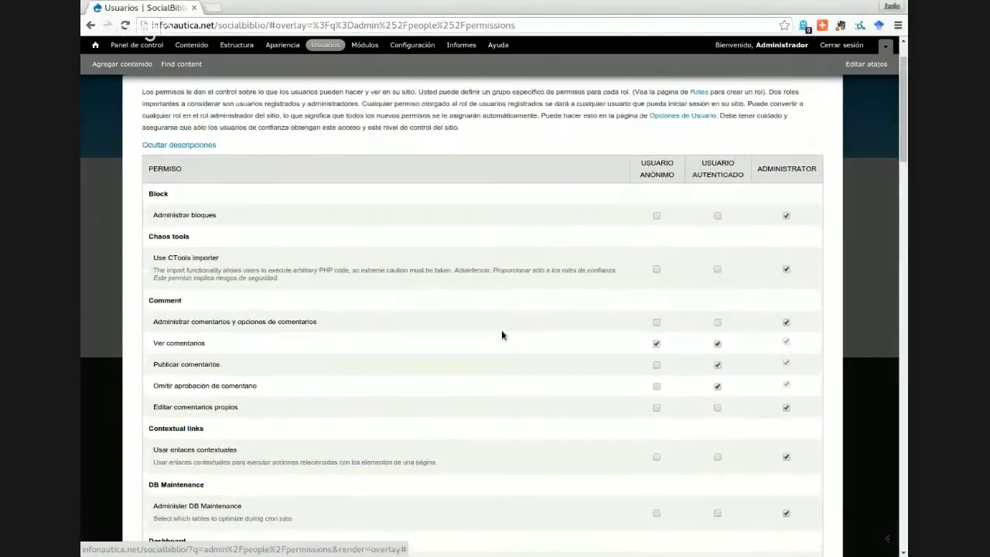
pyautogui.scroll(-1, 501, 335)
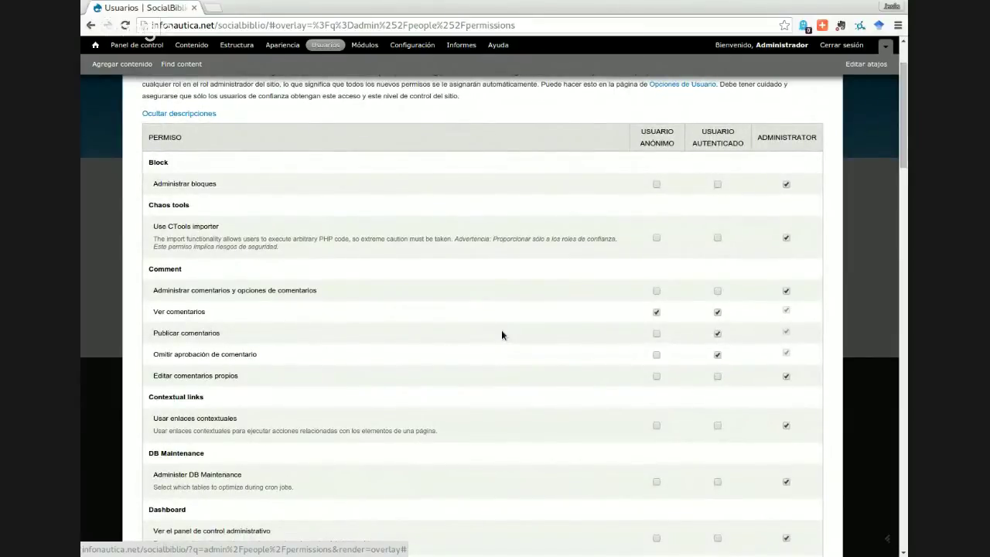
pyautogui.scroll(-4, 501, 335)
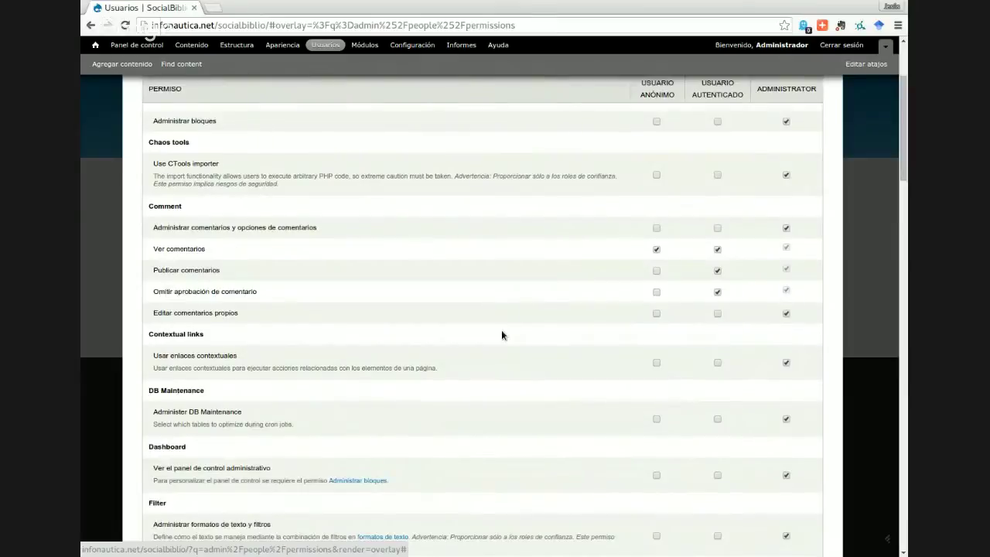
pyautogui.scroll(-6, 501, 335)
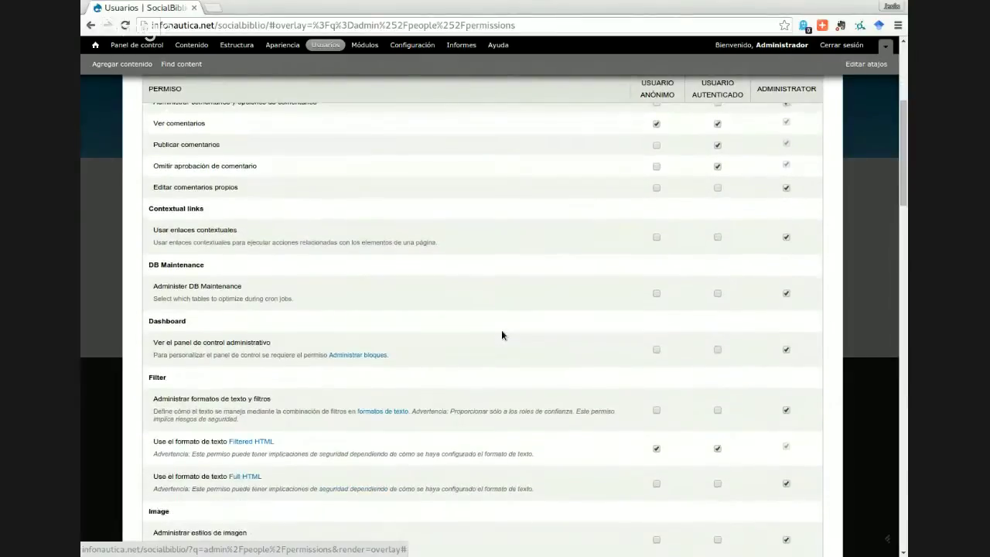
pyautogui.scroll(-3, 501, 334)
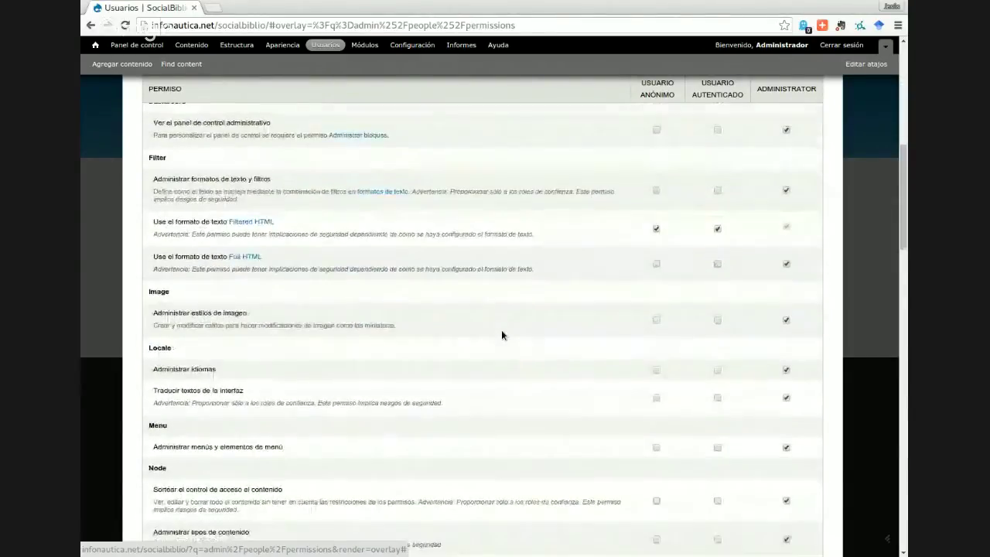
pyautogui.scroll(-1, 539, 352)
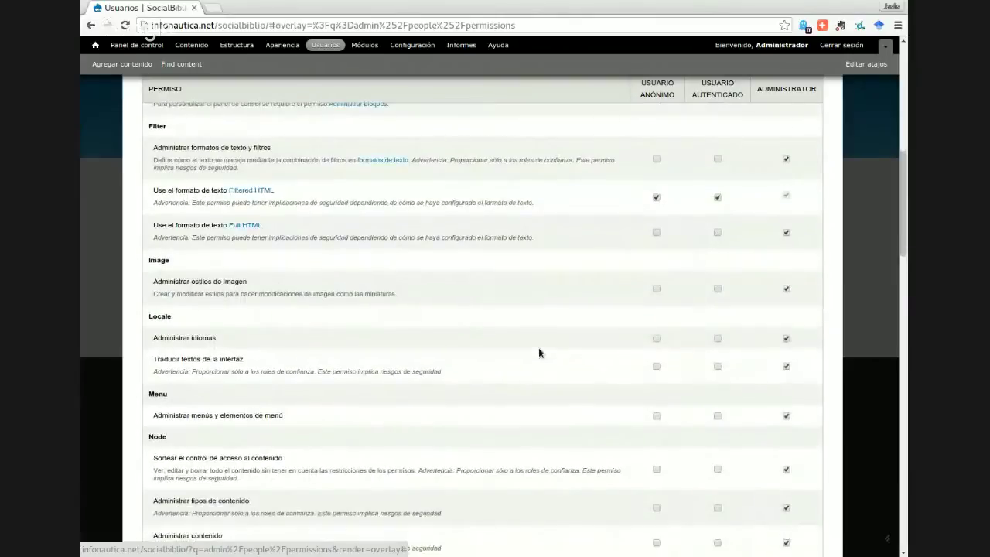
# Grant authenticated users the create new, edit own and delete own content permissions for both Article and Basic page
pyautogui.scroll(-5, 539, 353)
pyautogui.scroll(-3, 539, 352)
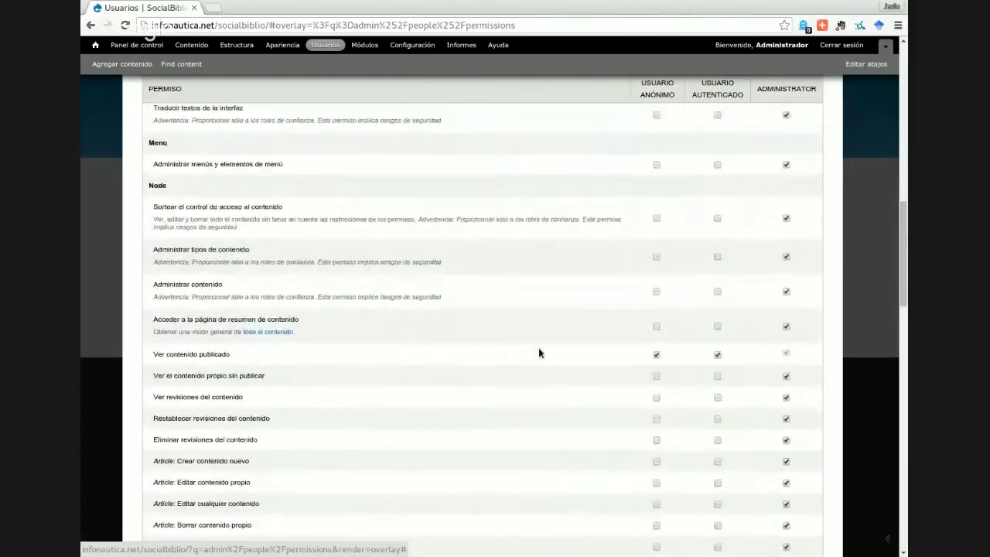
pyautogui.scroll(-1, 539, 353)
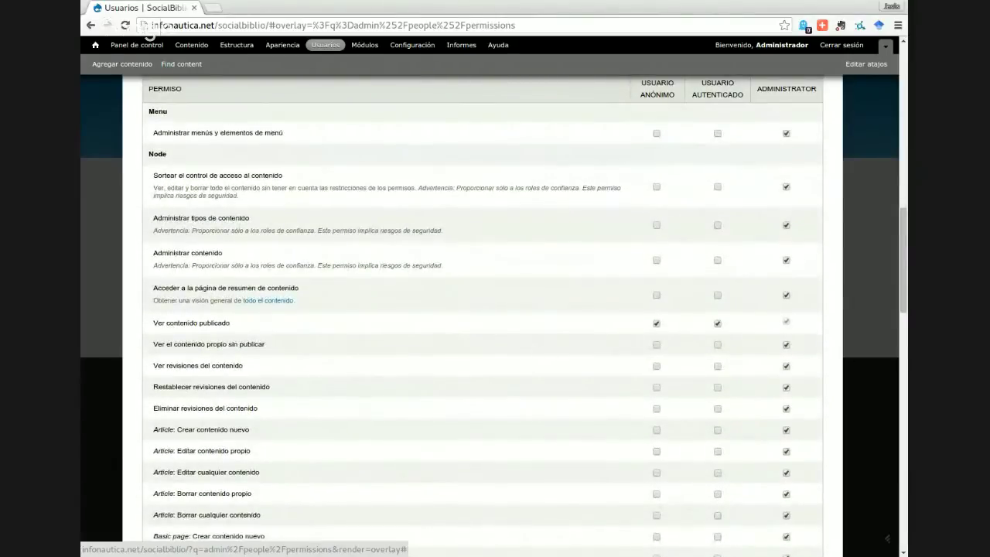
pyautogui.scroll(-2, 514, 339)
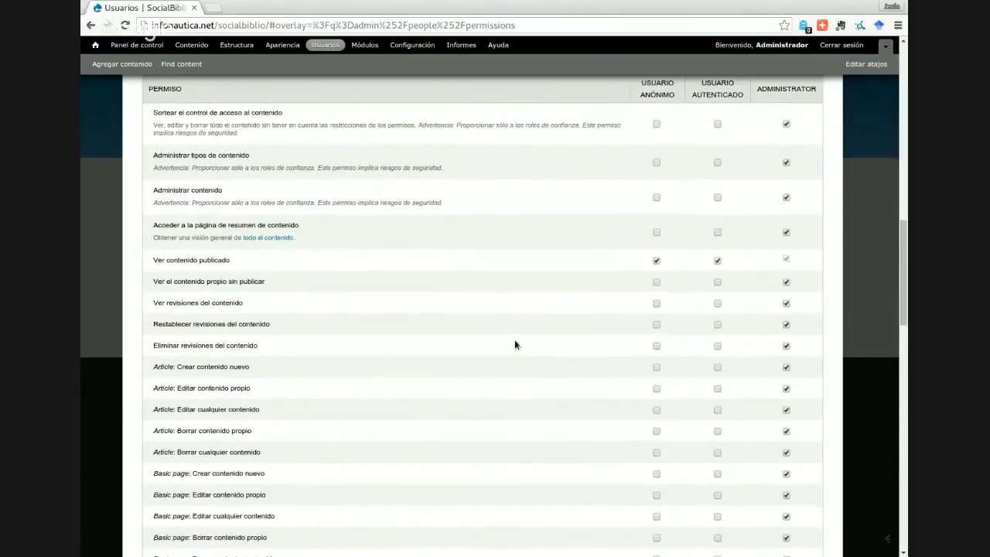
pyautogui.scroll(-1, 515, 344)
pyautogui.scroll(-1, 309, 368)
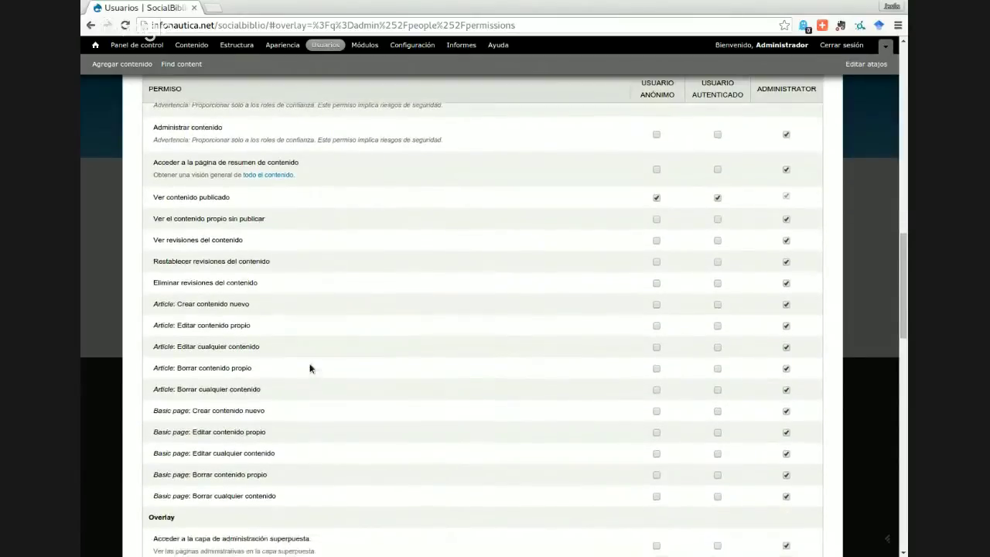
pyautogui.scroll(-3, 310, 368)
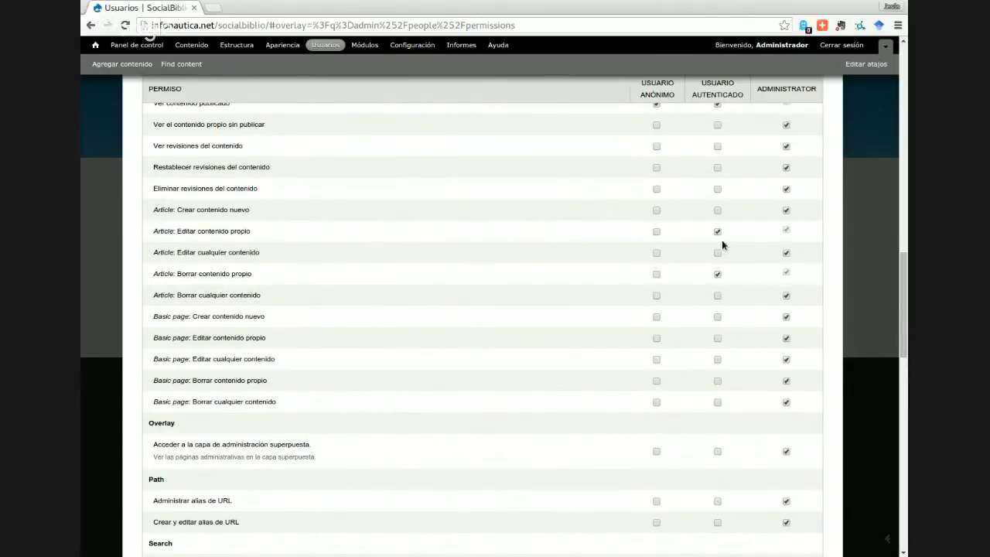
pyautogui.click(717, 210)
pyautogui.click(717, 316)
pyautogui.click(718, 381)
# Allow anonymous users "Usar búsqueda" and authenticated users both "Usar búsqueda" and "Usar búsqueda avanzada"
pyautogui.scroll(-1, 601, 417)
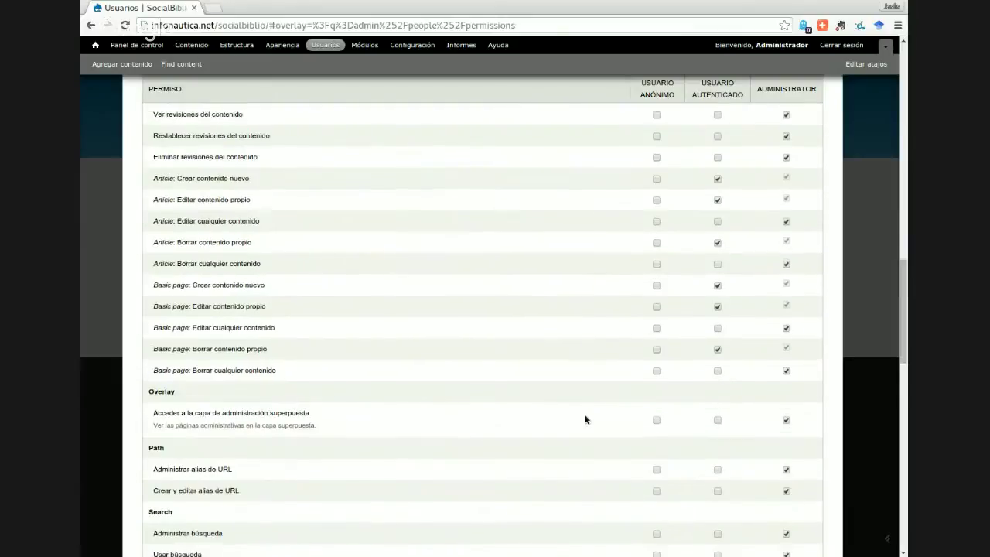
pyautogui.scroll(-10, 585, 416)
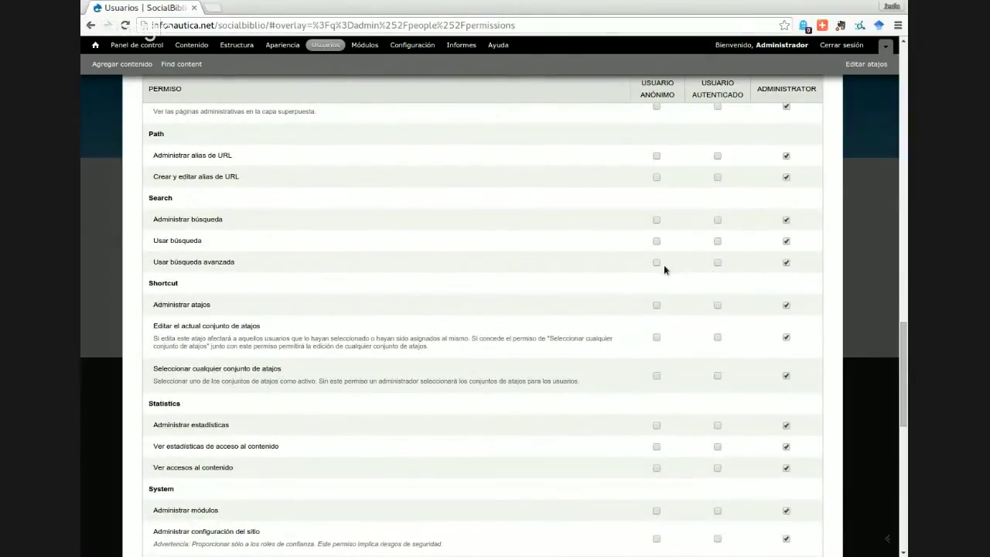
pyautogui.click(656, 241)
pyautogui.click(717, 241)
pyautogui.click(717, 263)
# Save the permission changes and close the administration overlay to return to the site's front page
pyautogui.scroll(-3, 613, 336)
pyautogui.scroll(-10, 613, 340)
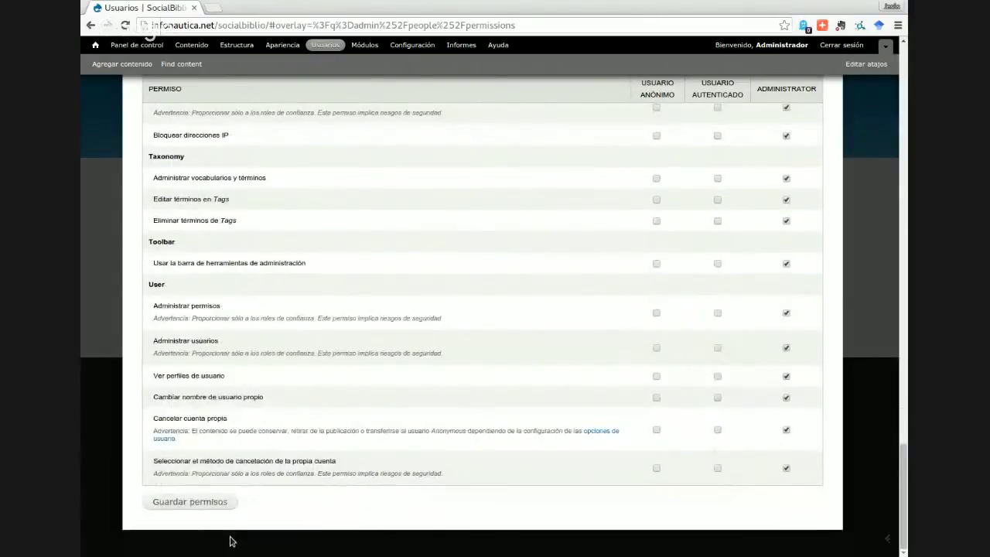
pyautogui.click(210, 504)
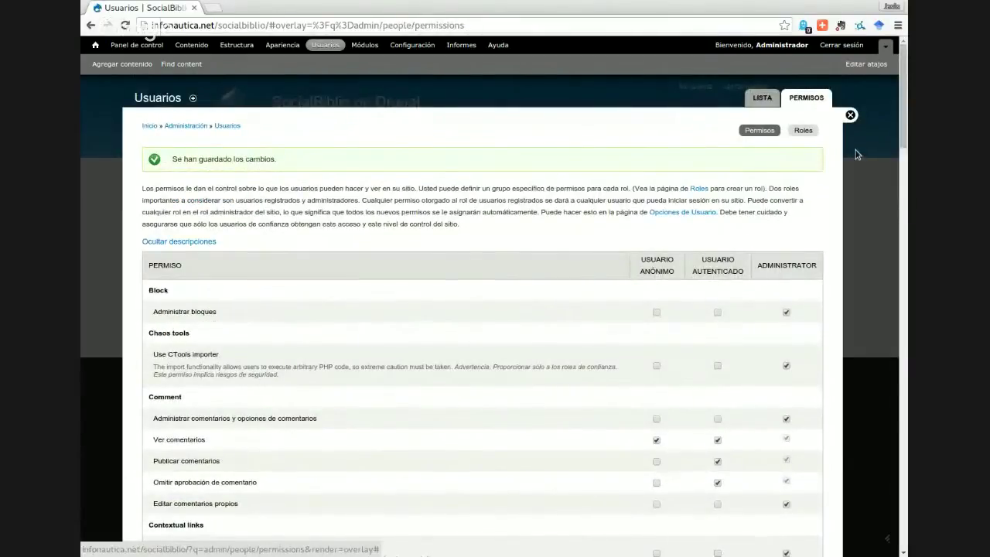
pyautogui.click(849, 115)
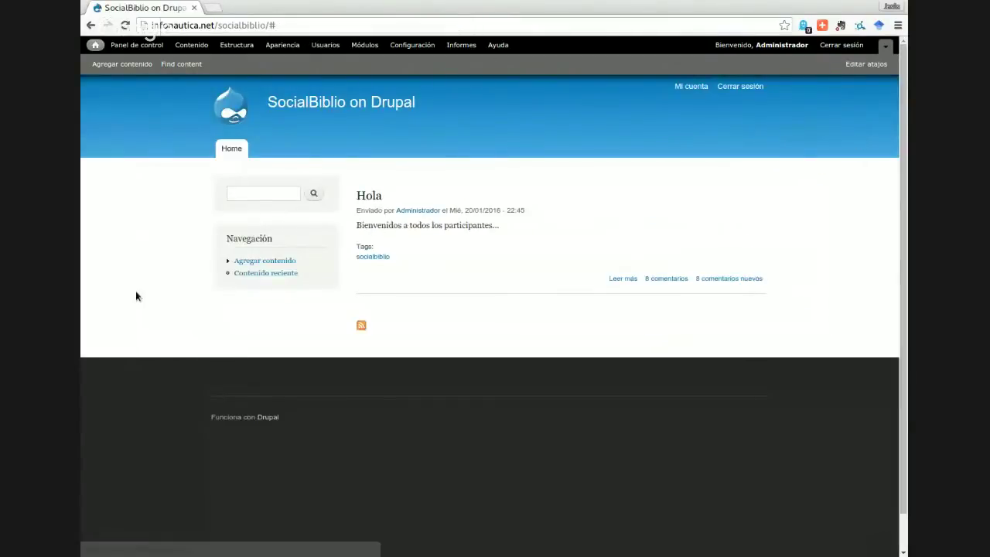
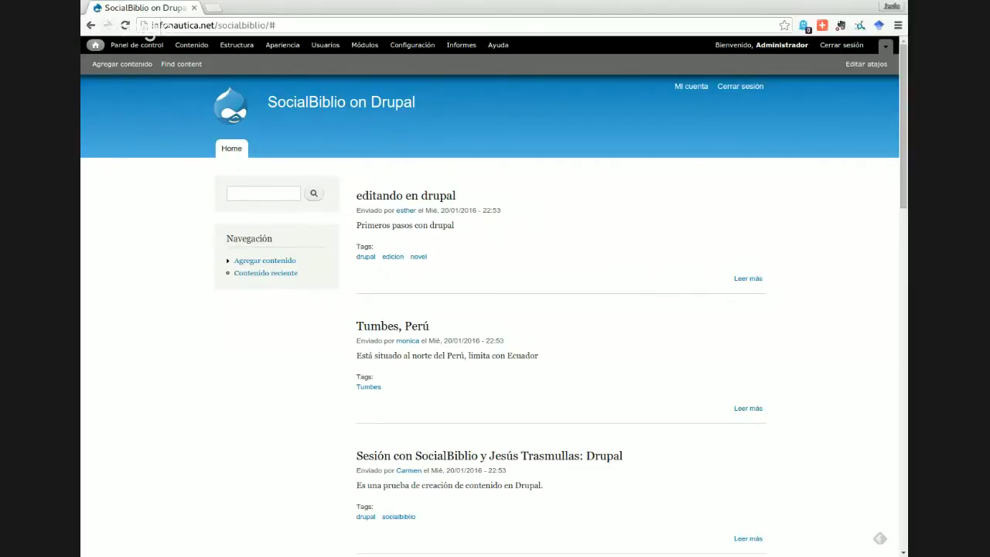
# Look through the posts on the front page, down to the oldest entry "Hola"
pyautogui.scroll(-5, 547, 320)
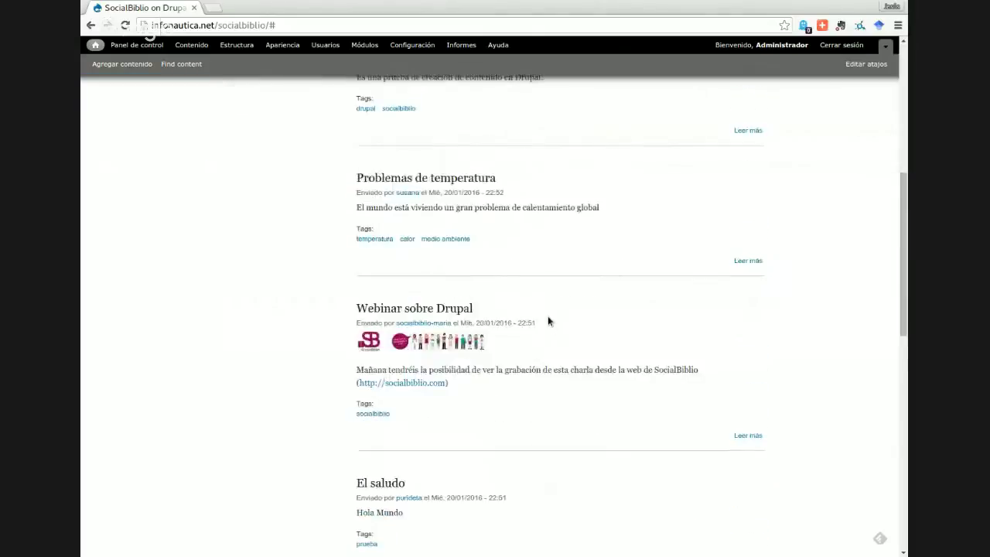
pyautogui.scroll(-5, 548, 321)
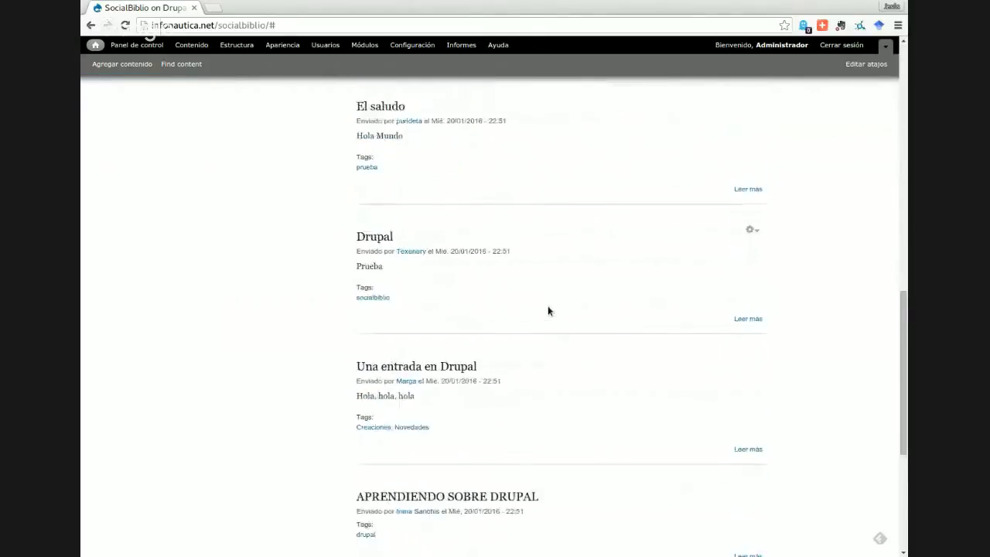
pyautogui.scroll(-4, 547, 311)
pyautogui.scroll(1, 276, 304)
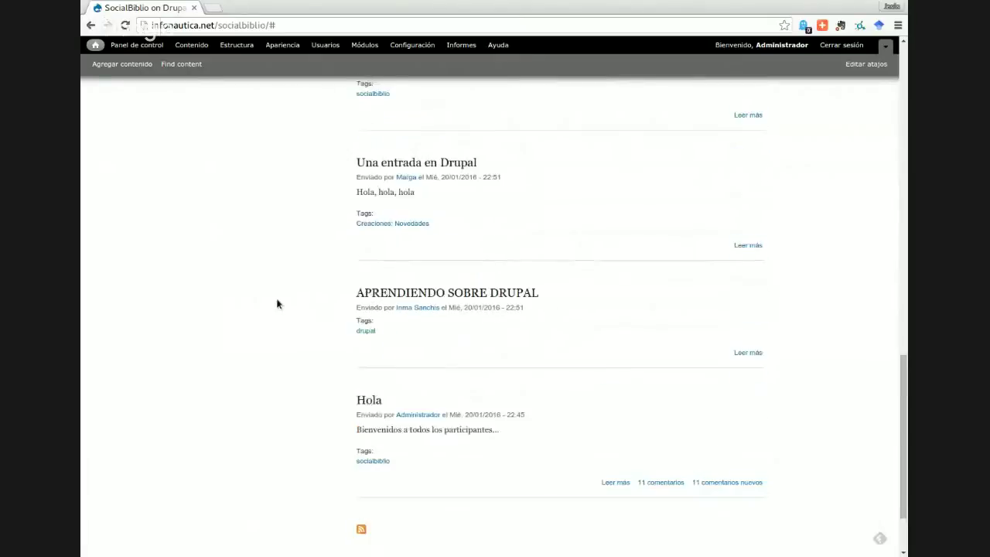
pyautogui.scroll(15, 277, 304)
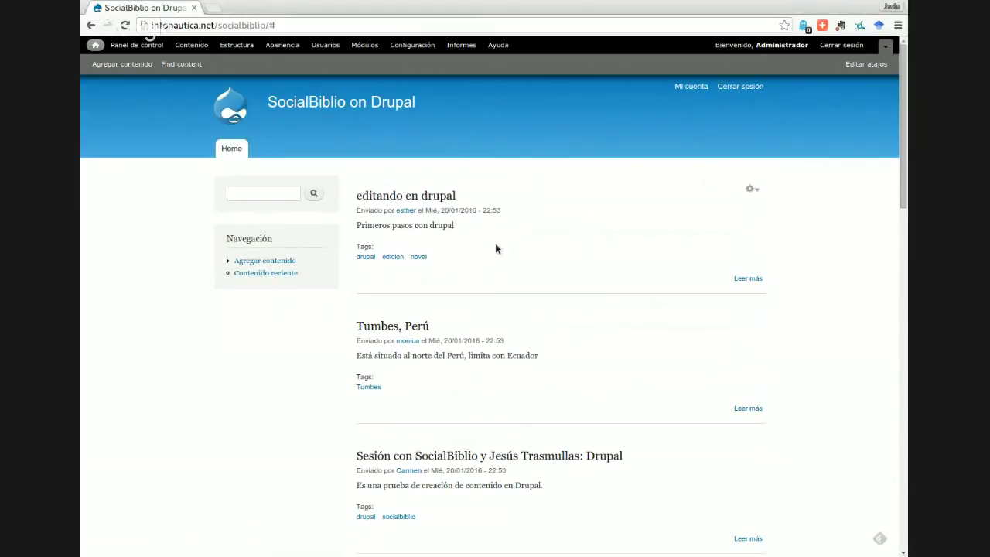
# Review the "Información del sitio" settings, from the site details down to the error pages, and return to the configuration overview
pyautogui.click(412, 45)
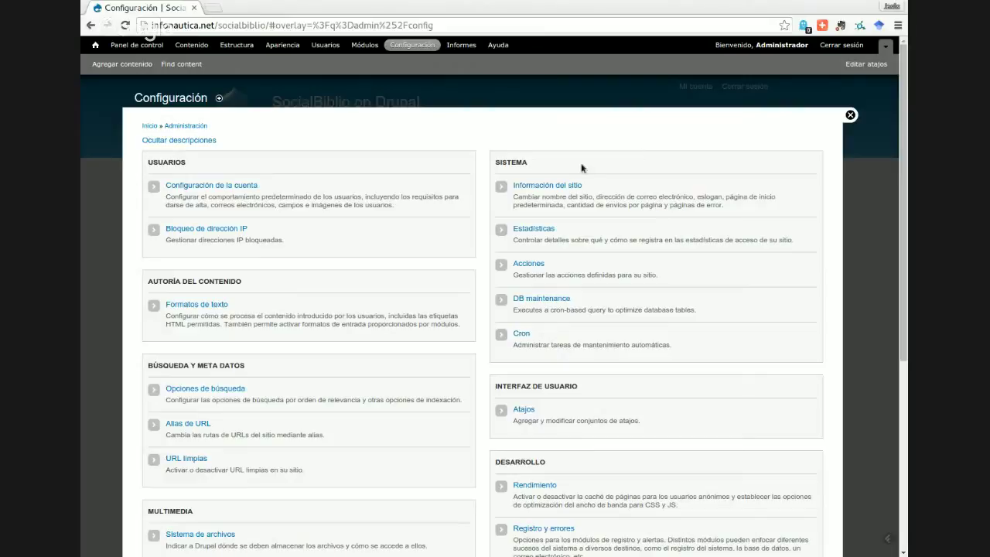
pyautogui.click(551, 208)
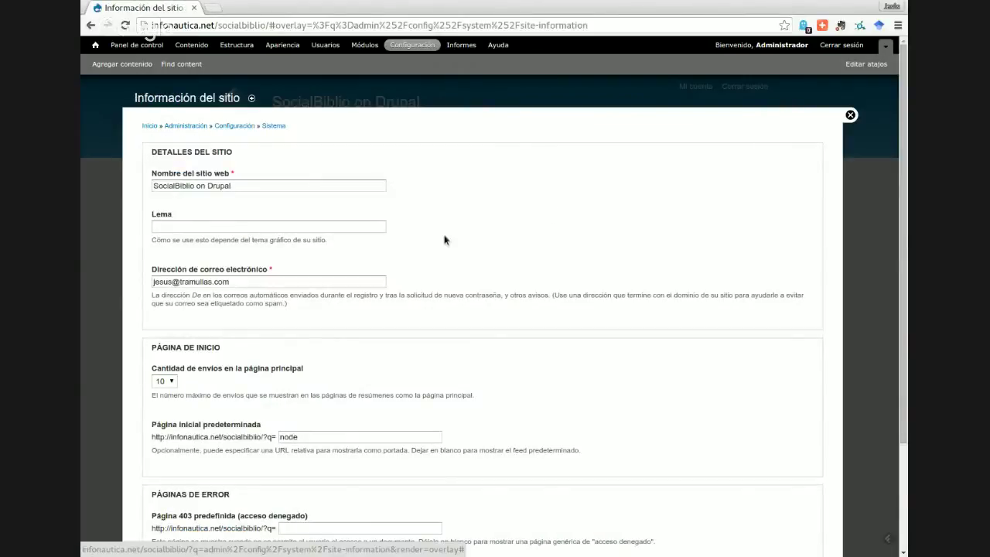
pyautogui.scroll(-2, 431, 282)
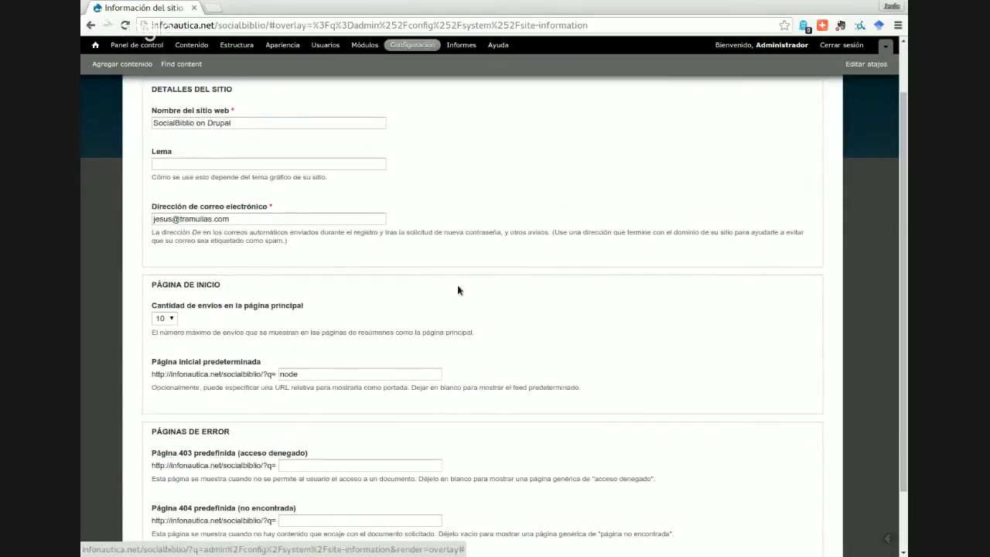
pyautogui.scroll(-2, 457, 290)
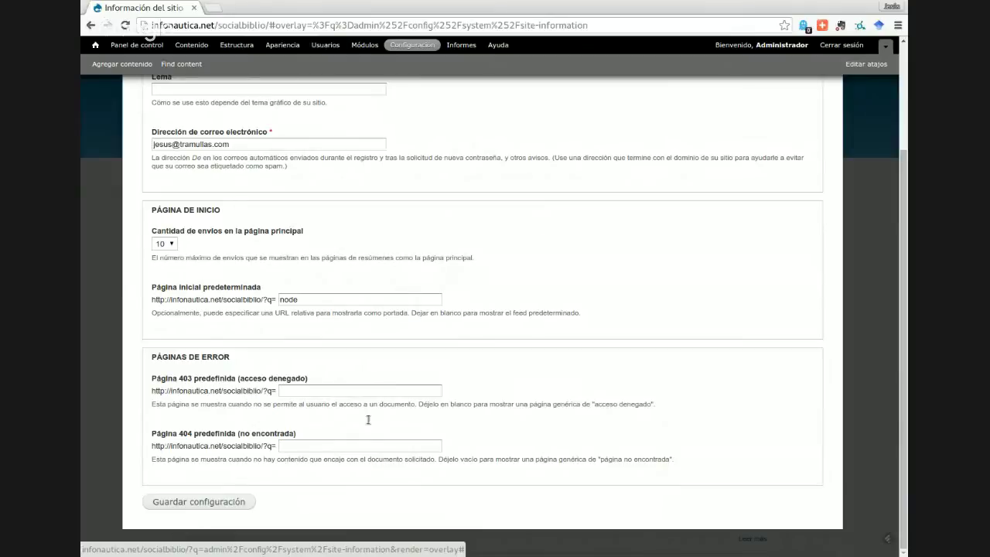
pyautogui.click(424, 68)
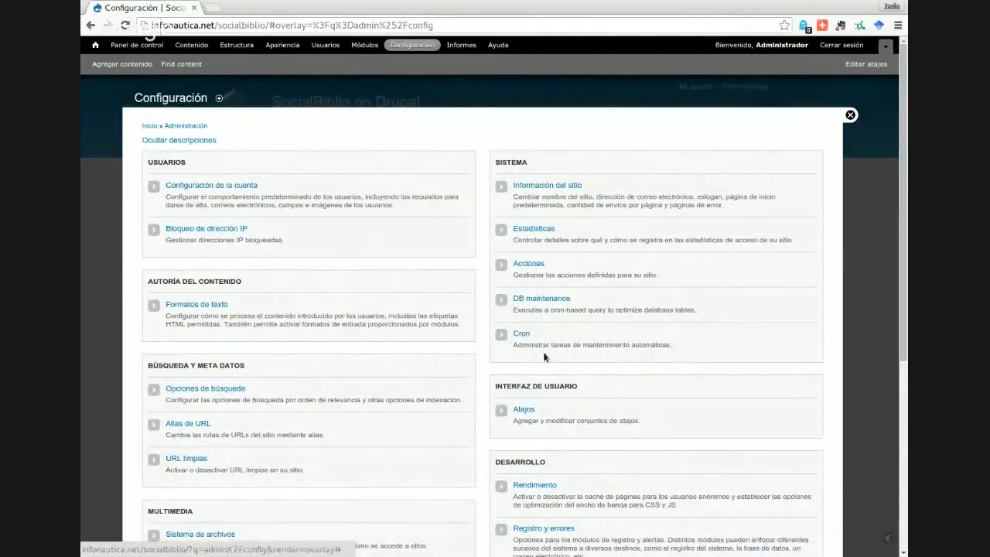
# Look over the configuration categories and open the "Estadísticas" settings in the Sistema group
pyautogui.scroll(-3, 549, 351)
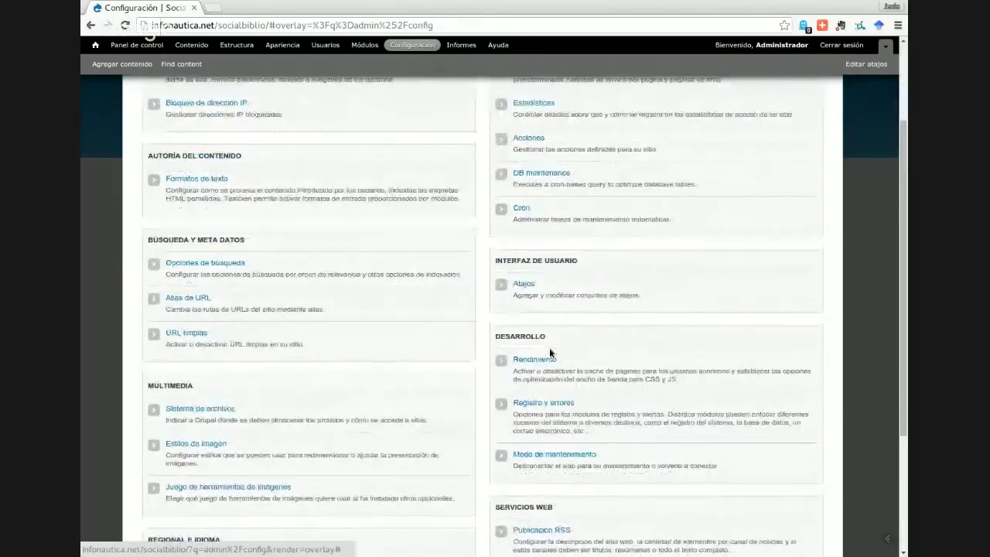
pyautogui.scroll(-2, 550, 350)
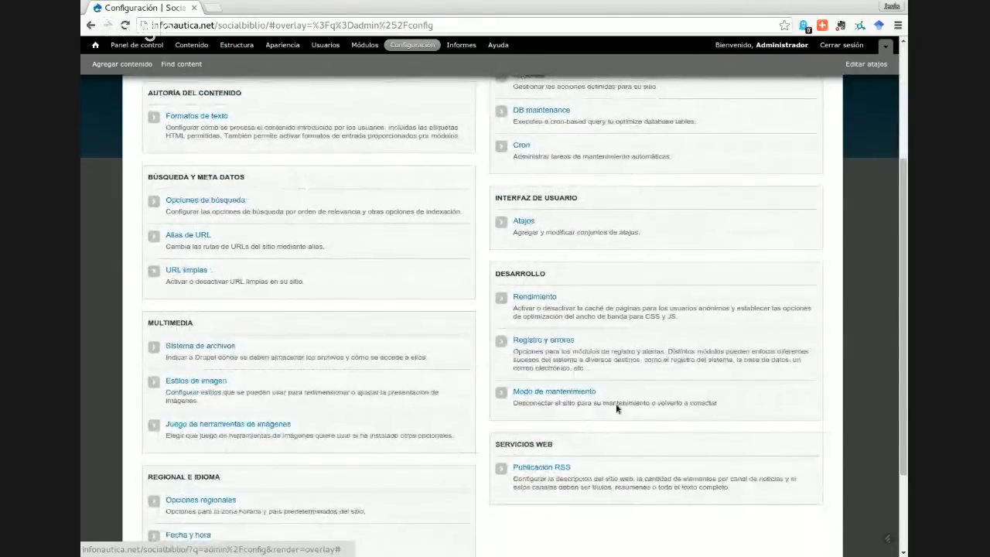
pyautogui.scroll(-1, 583, 379)
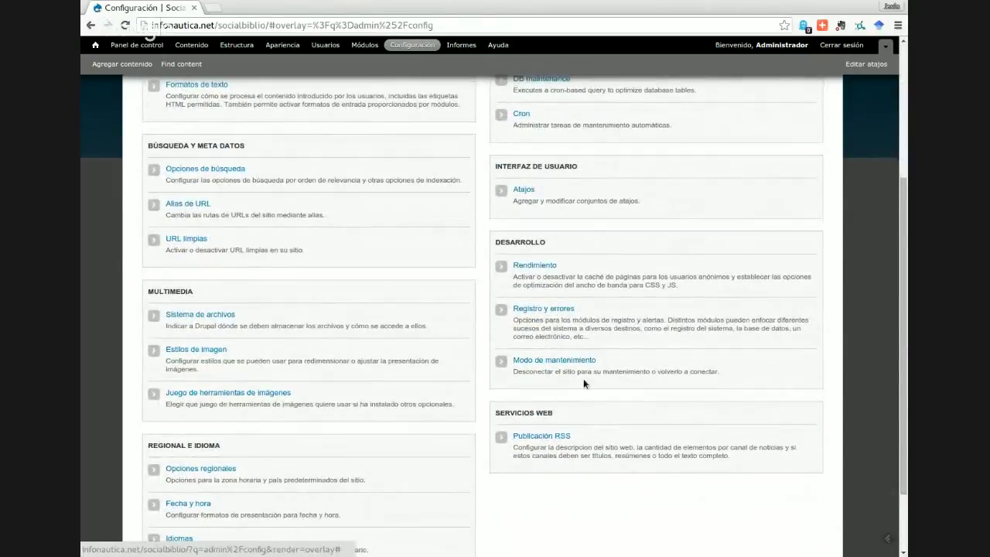
pyautogui.scroll(7, 583, 378)
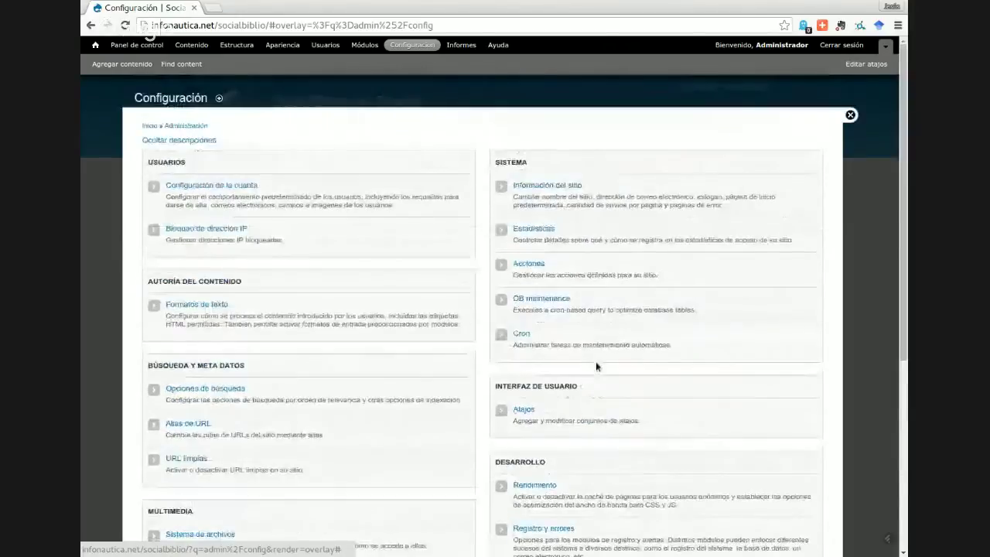
pyautogui.click(536, 249)
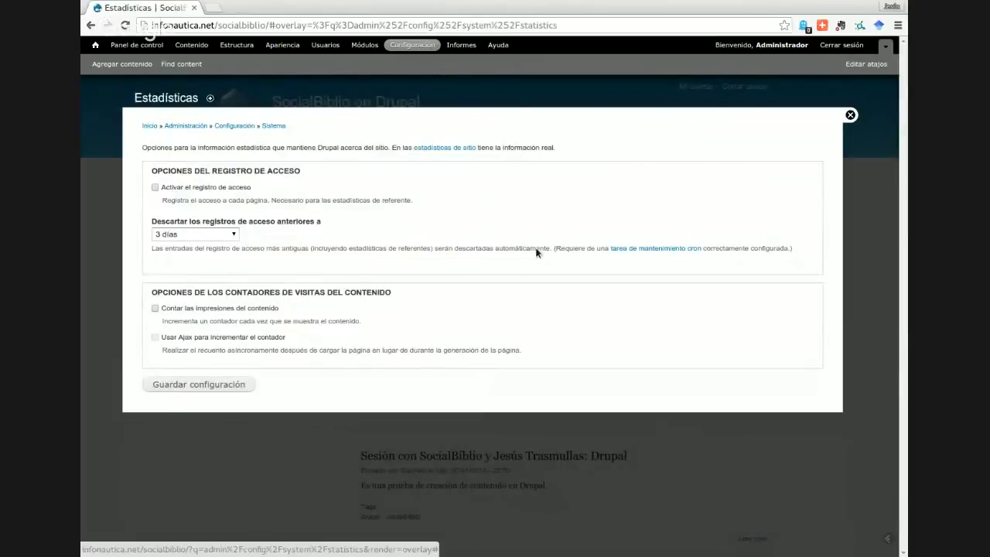
# Check the "Visitas recientes" report and the list of available reports, and close the administration overlay
pyautogui.click(453, 175)
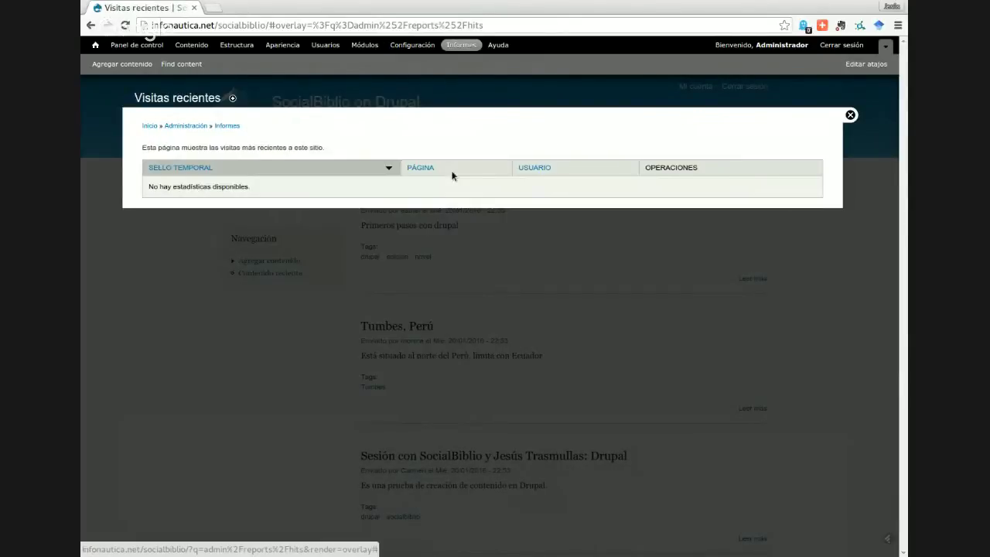
pyautogui.click(229, 152)
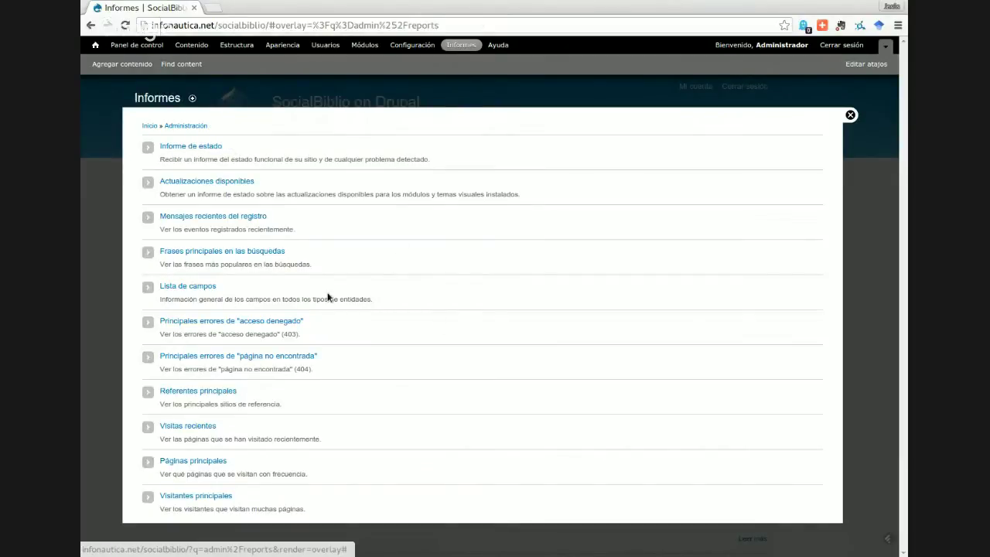
pyautogui.click(188, 426)
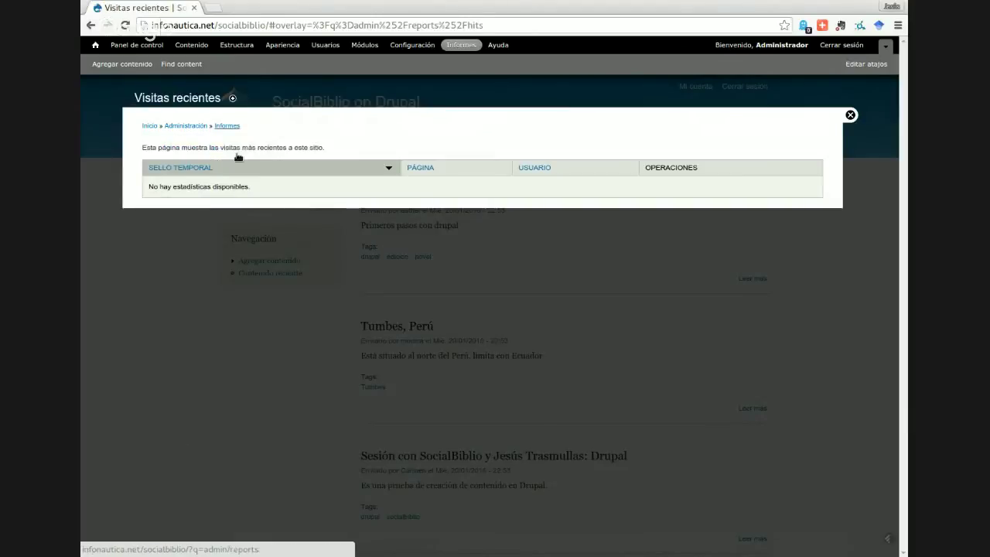
pyautogui.click(226, 125)
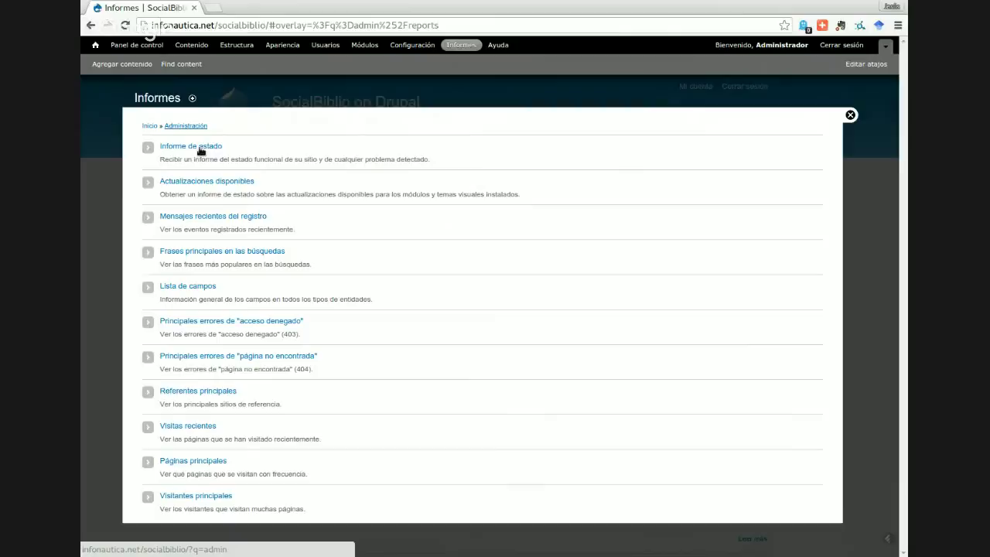
pyautogui.click(185, 125)
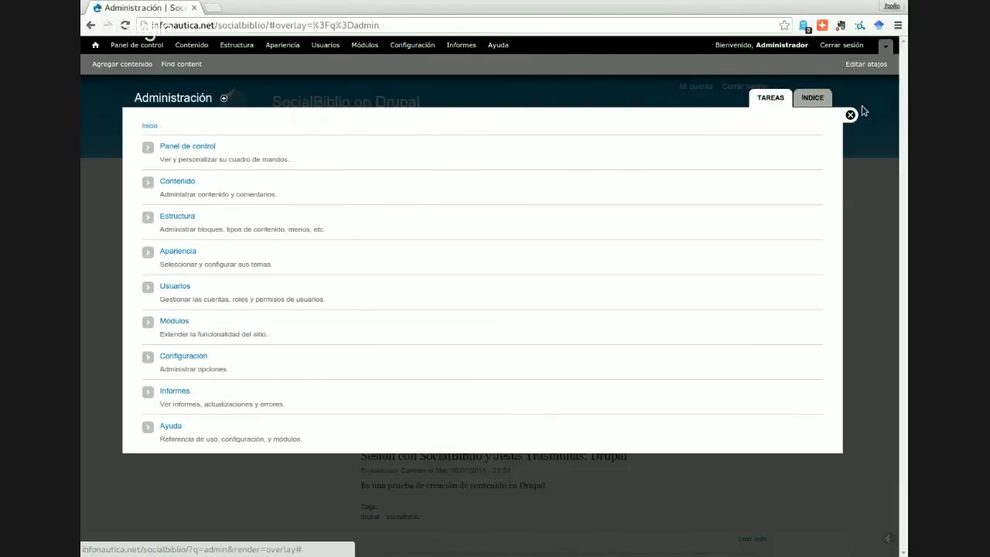
pyautogui.click(850, 115)
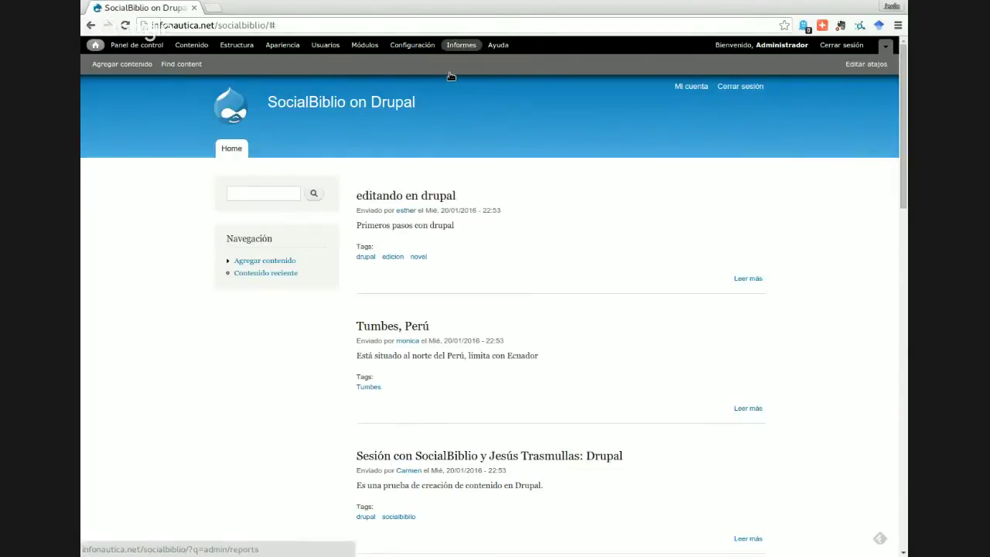
# Reopen the site configuration overview and look through its Multimedia, Desarrollo and Servicios web groups
pyautogui.click(417, 45)
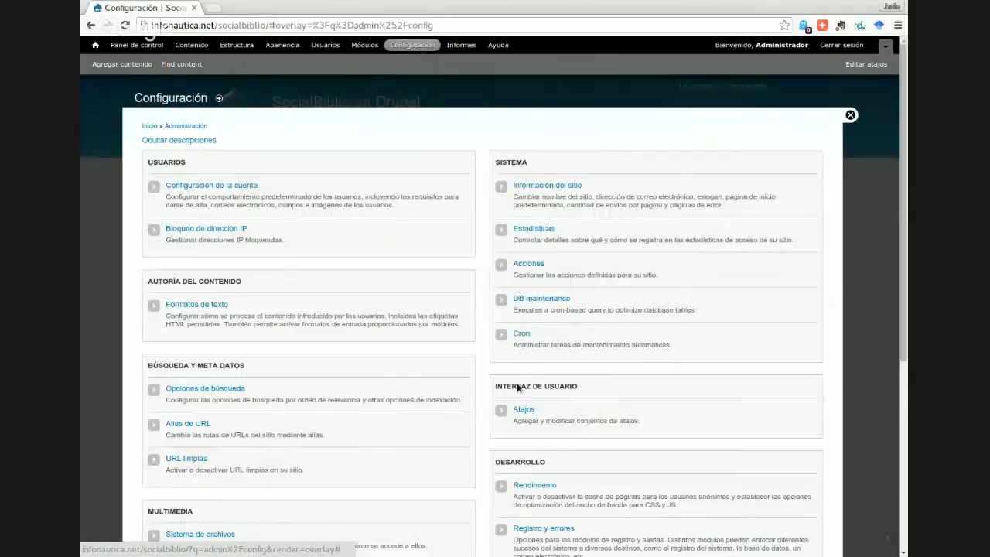
pyautogui.scroll(-5, 517, 388)
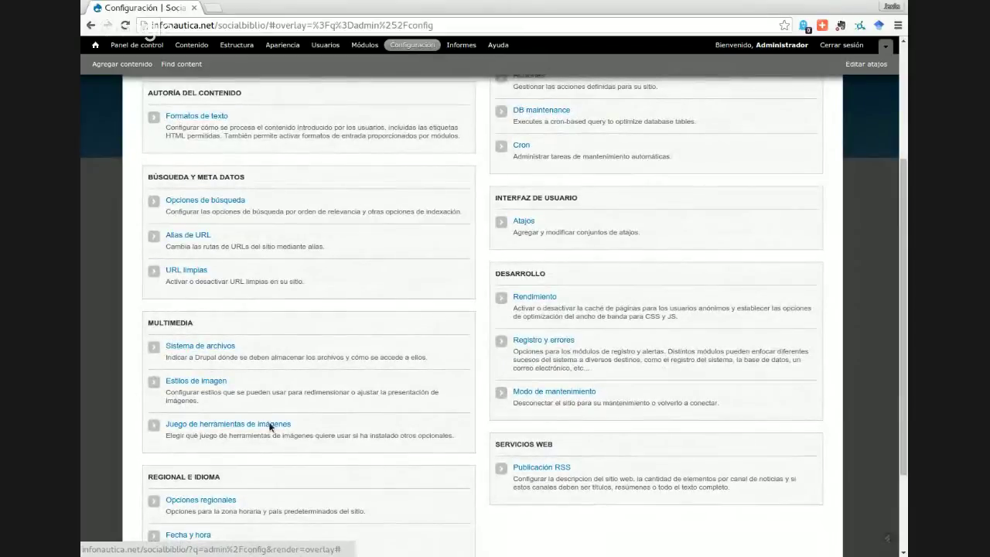
pyautogui.scroll(-2, 277, 416)
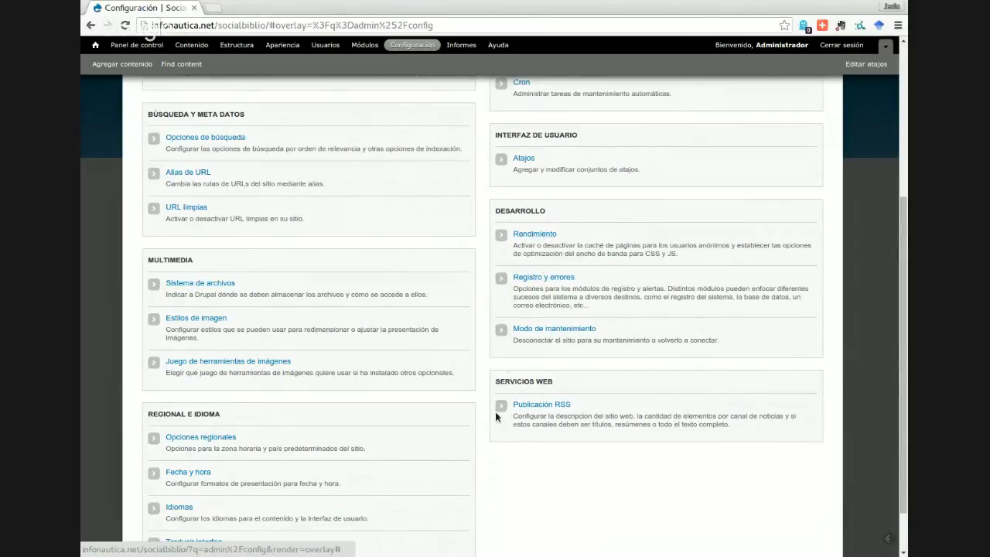
# Examine the "Registro y errores" settings down to the system log format variables, and return to the configuration overview
pyautogui.click(535, 278)
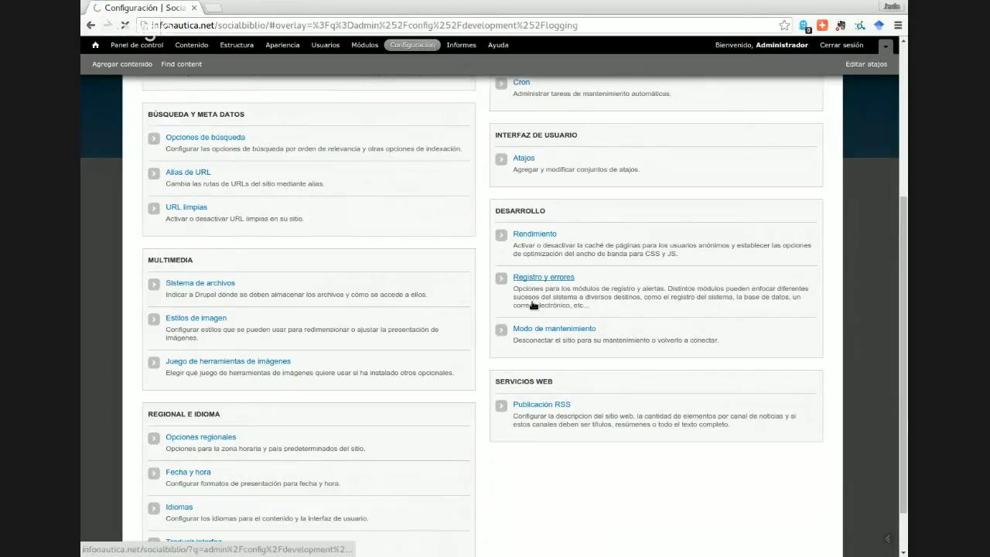
pyautogui.scroll(-2, 531, 301)
pyautogui.scroll(-2, 531, 305)
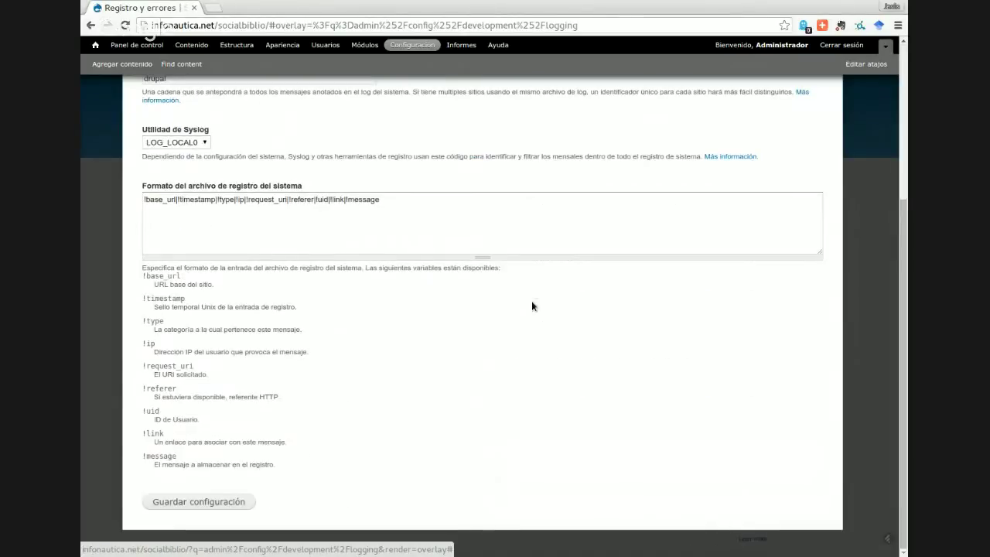
pyautogui.scroll(4, 531, 305)
pyautogui.click(235, 125)
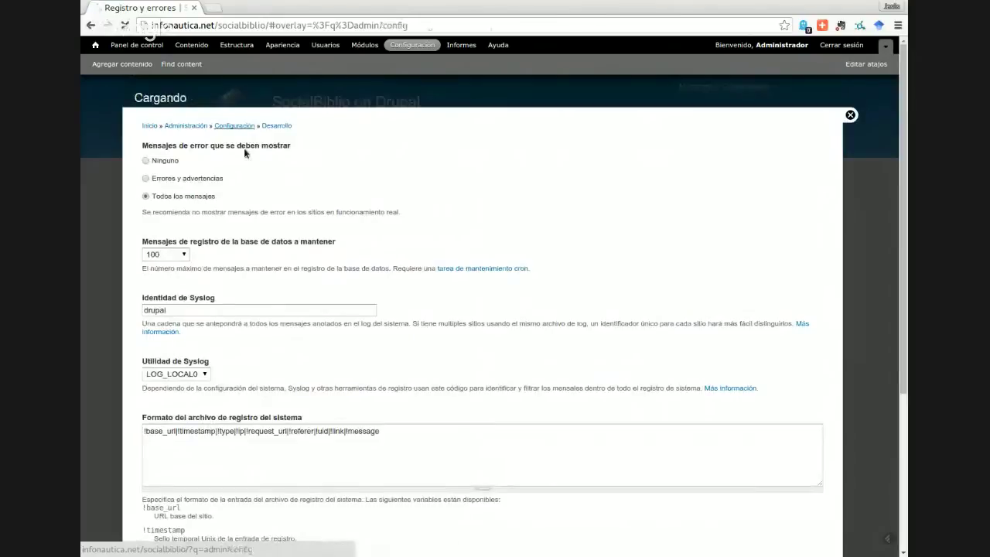
# Look through the whole configuration overview, from the Regional e idioma options back up to the Usuarios and Sistema groups
pyautogui.scroll(-5, 467, 288)
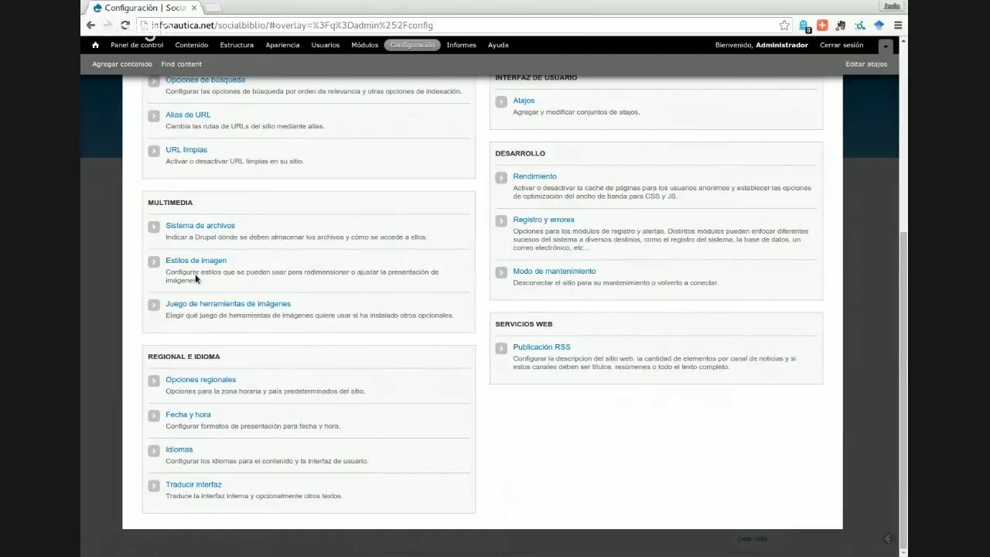
pyautogui.scroll(3, 209, 277)
pyautogui.scroll(2, 210, 276)
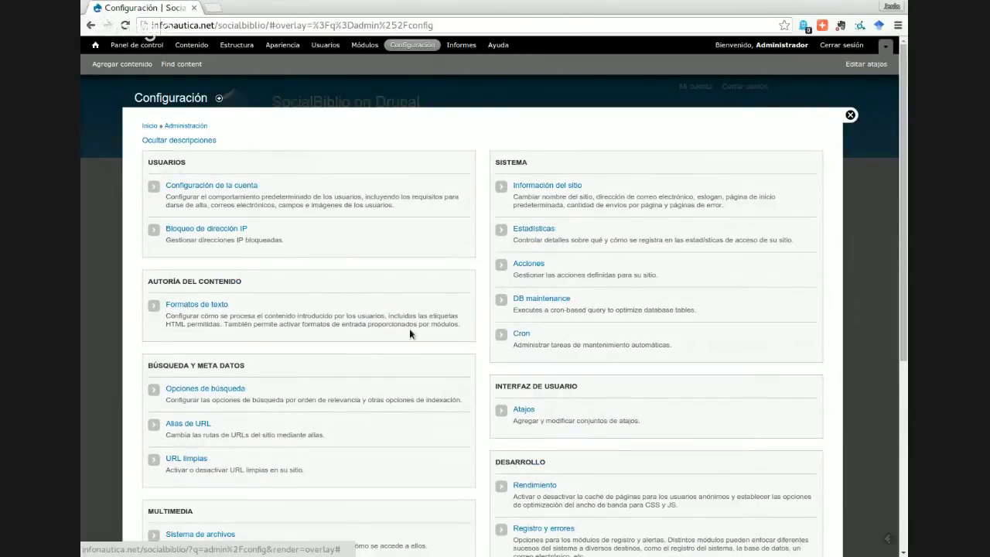
pyautogui.scroll(-1, 409, 328)
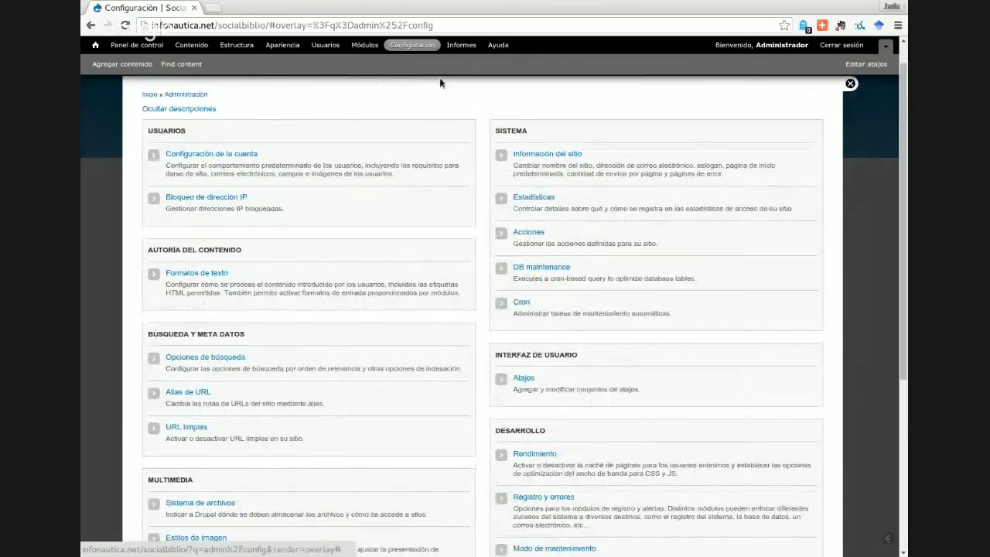
pyautogui.scroll(-1, 686, 254)
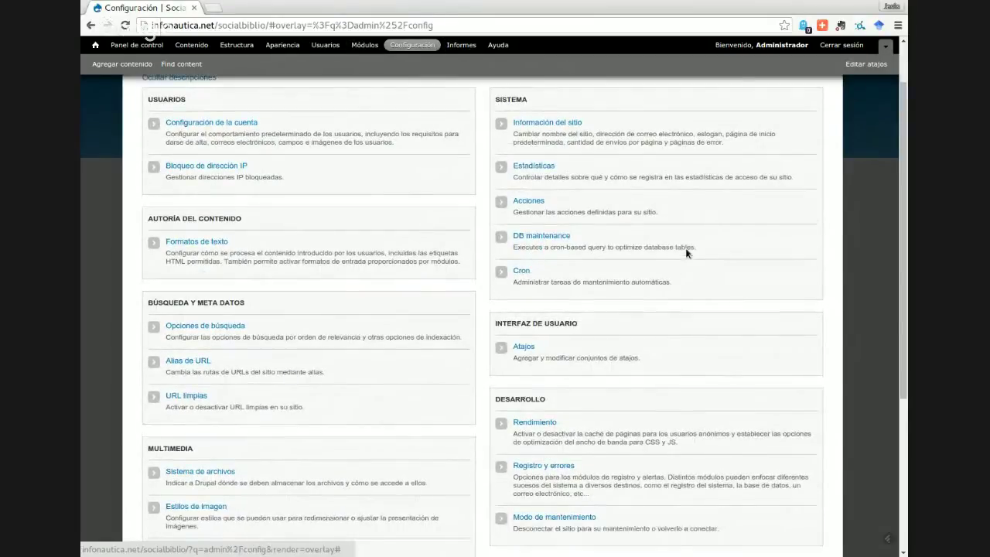
pyautogui.scroll(2, 685, 248)
# Open the module list and look through the core modules from Aggregator down to Shortcut, including their dependencies and operations
pyautogui.click(364, 45)
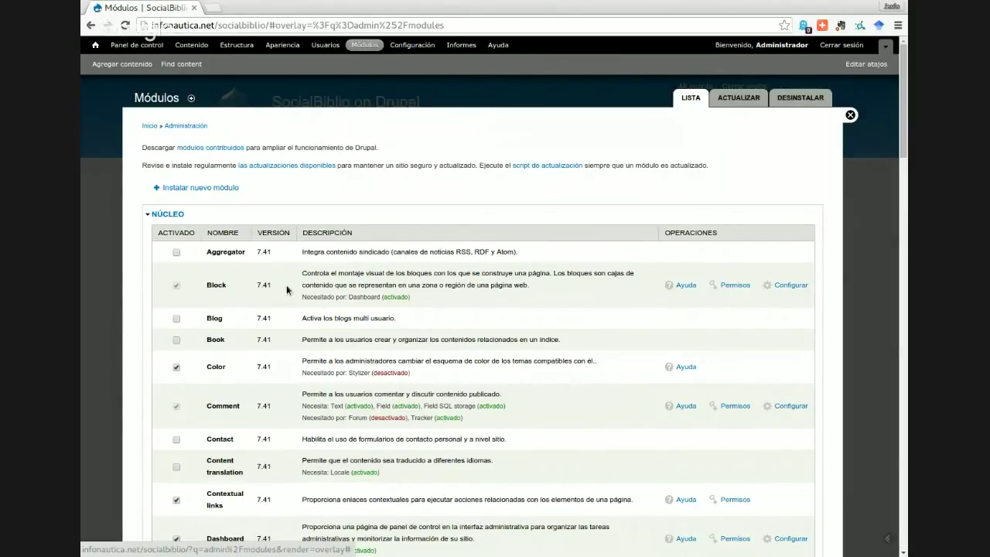
pyautogui.scroll(-1, 374, 299)
pyautogui.scroll(-1, 374, 299)
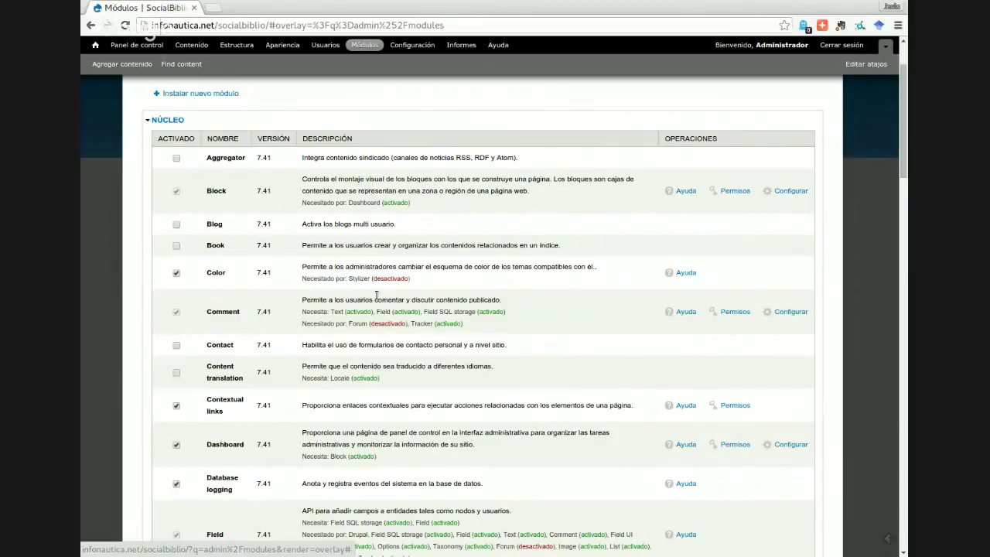
pyautogui.scroll(-1, 369, 347)
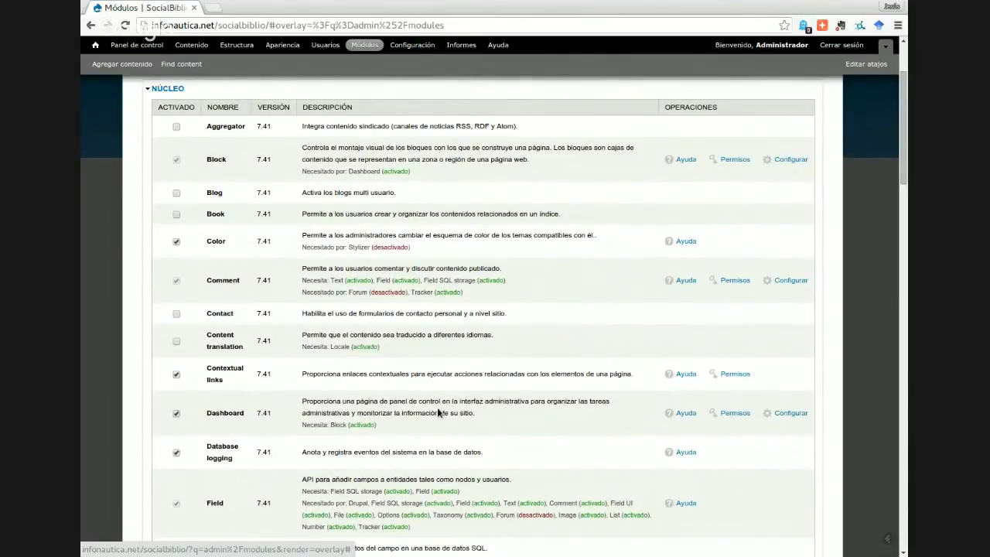
pyautogui.scroll(-3, 438, 414)
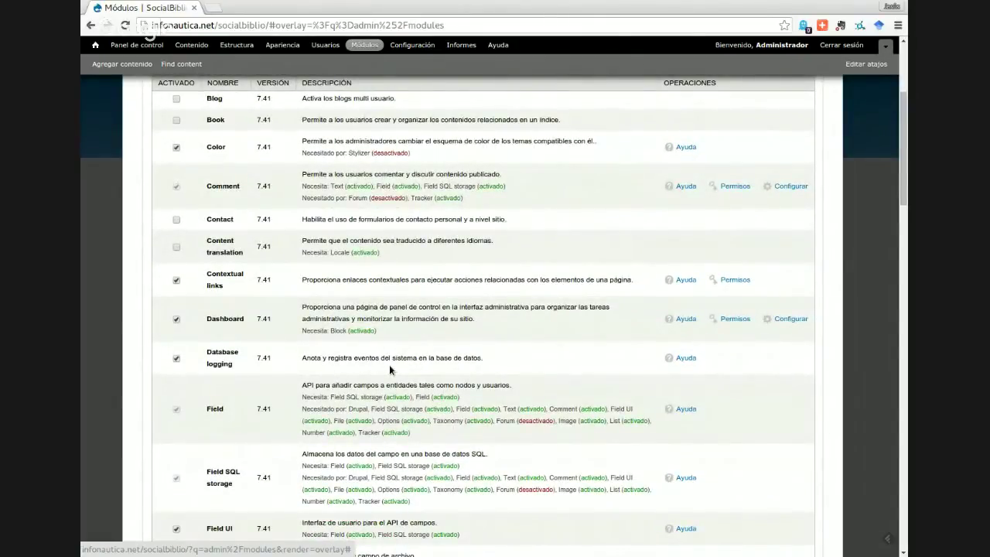
pyautogui.scroll(-4, 389, 370)
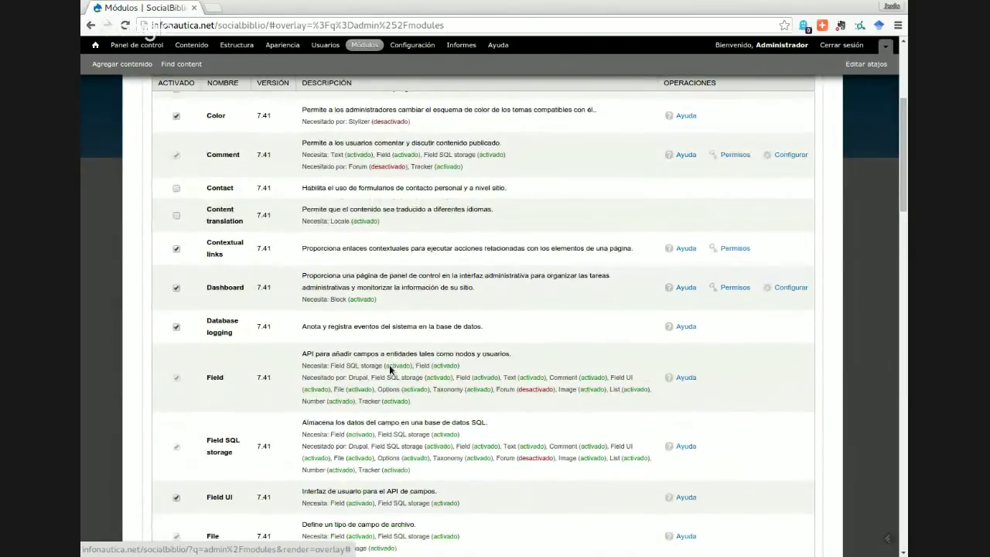
pyautogui.scroll(-4, 390, 366)
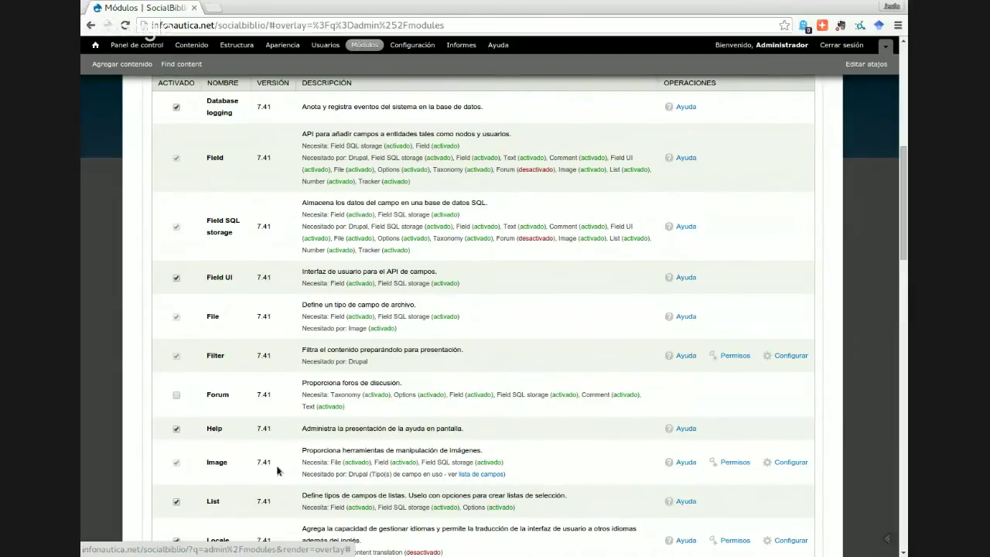
pyautogui.scroll(-1, 354, 465)
pyautogui.scroll(-2, 353, 465)
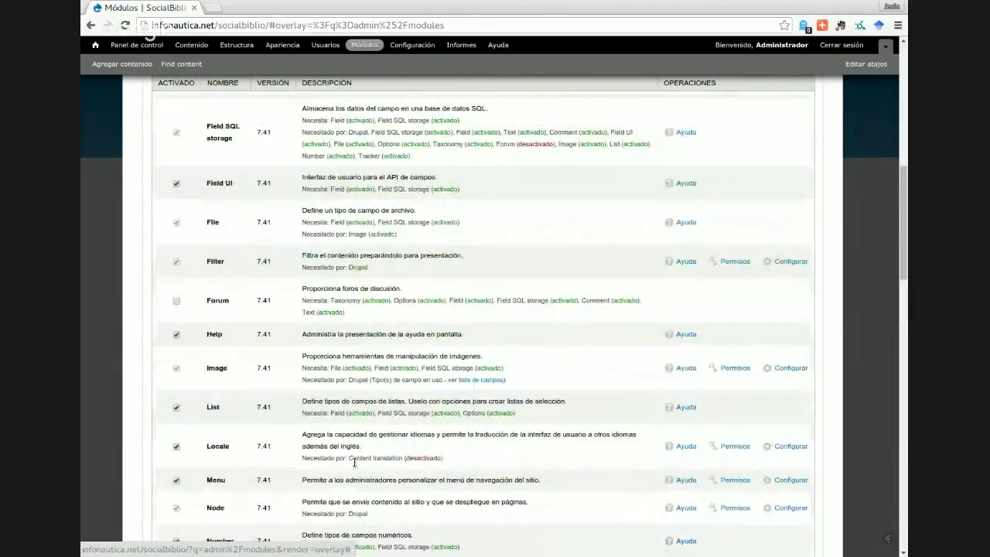
pyautogui.scroll(-5, 376, 435)
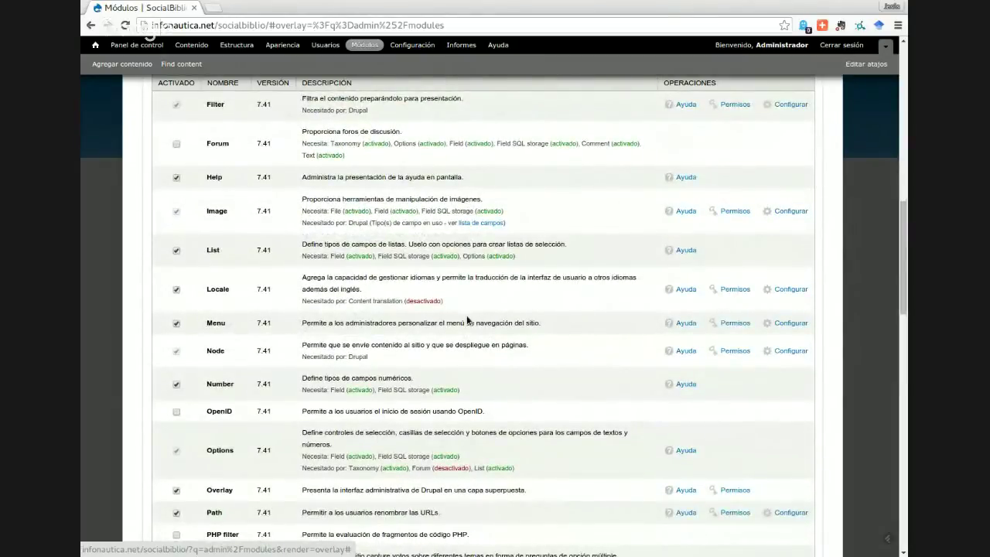
pyautogui.scroll(-1, 471, 333)
pyautogui.scroll(-1, 485, 380)
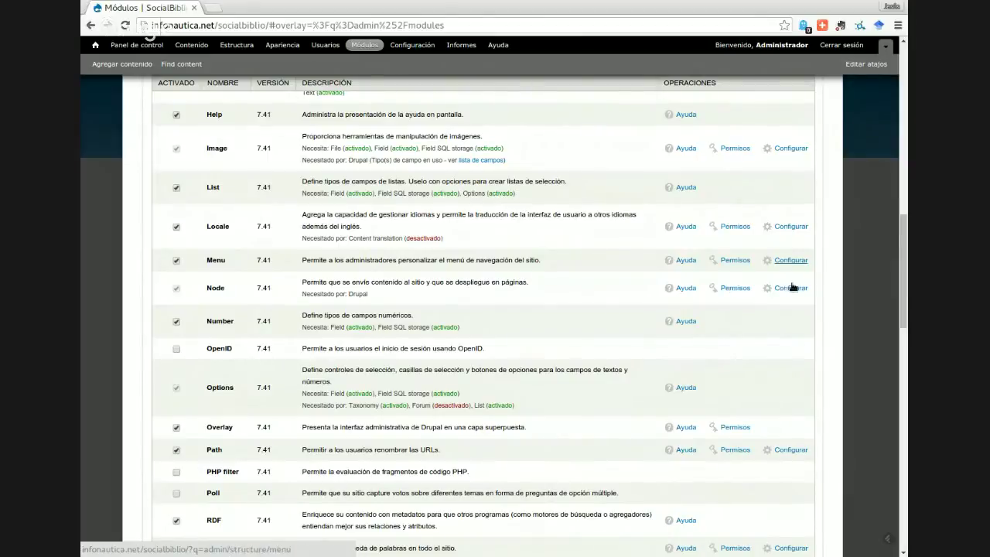
pyautogui.scroll(-2, 561, 346)
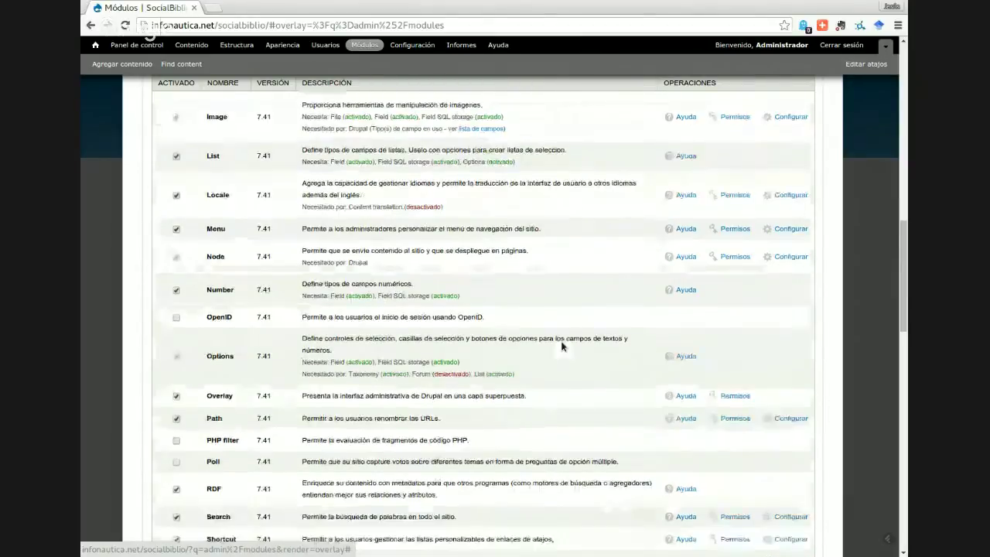
# Enable the Poll core module and check the remaining modules through Chaos Tool Suite and Other
pyautogui.scroll(-4, 561, 345)
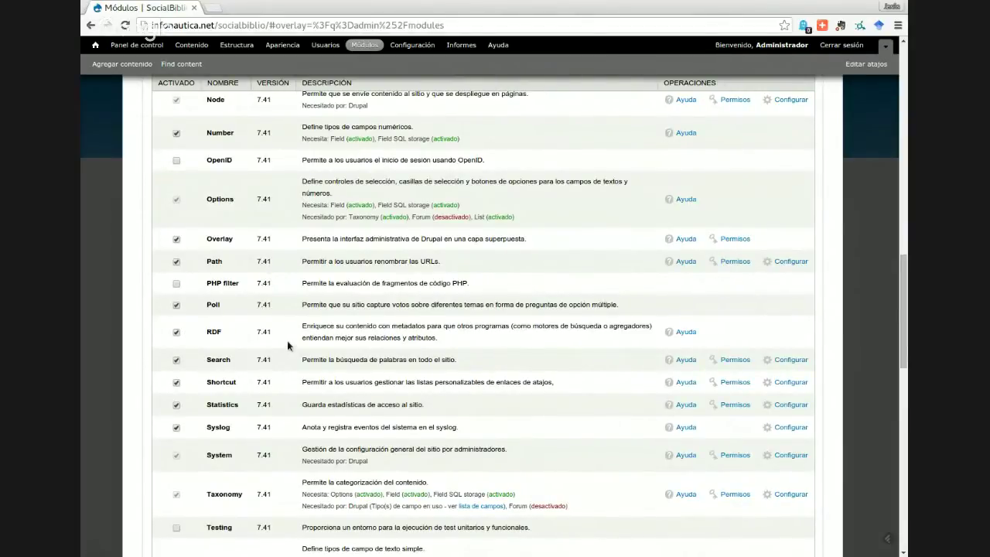
pyautogui.scroll(-3, 288, 341)
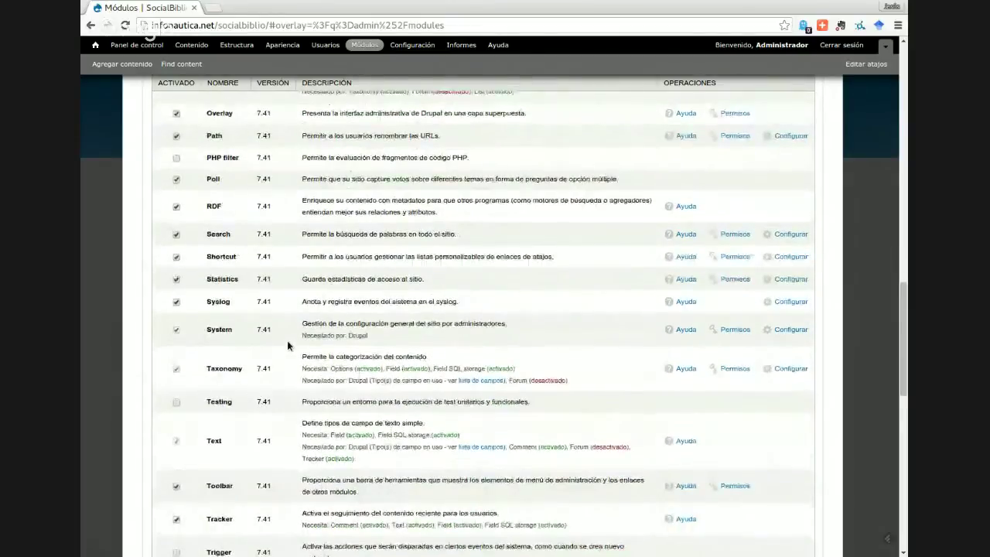
pyautogui.scroll(-3, 287, 340)
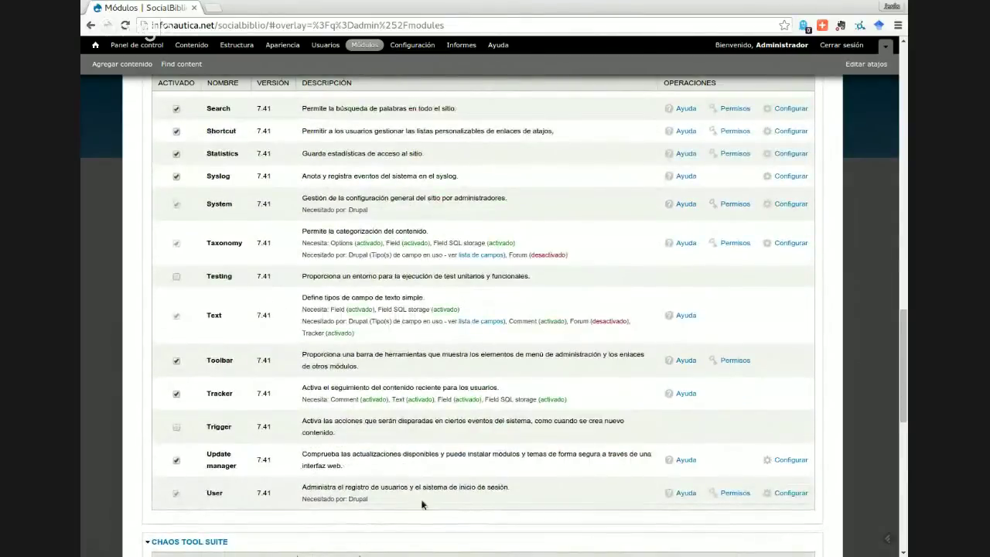
pyautogui.scroll(-5, 355, 464)
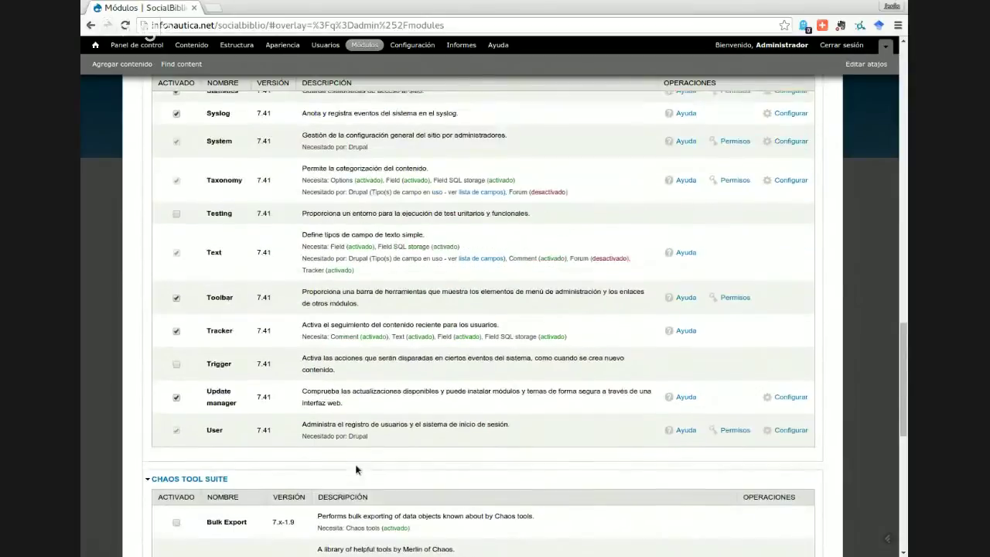
pyautogui.scroll(-9, 355, 464)
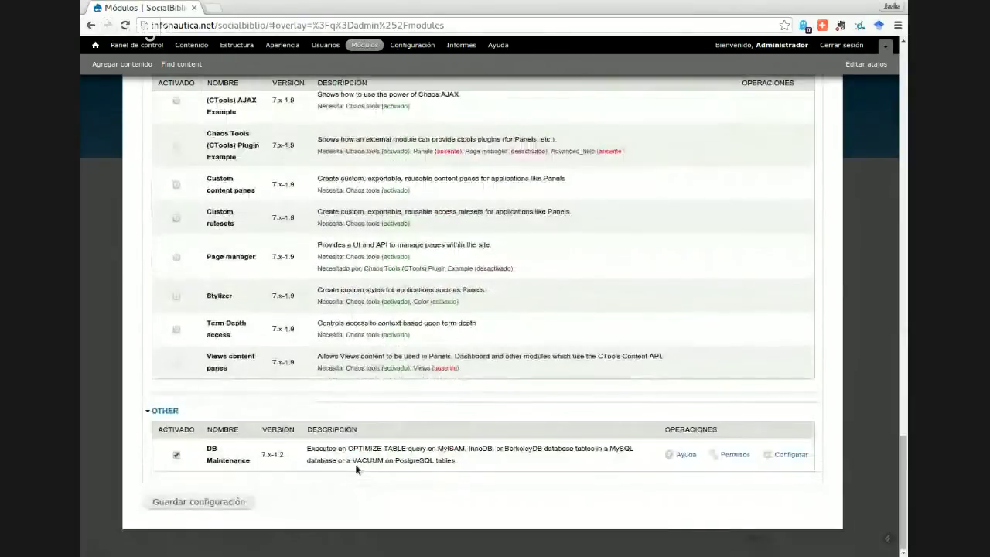
# Look back over the core modules and save the module configuration
pyautogui.scroll(3, 354, 464)
pyautogui.scroll(9, 356, 461)
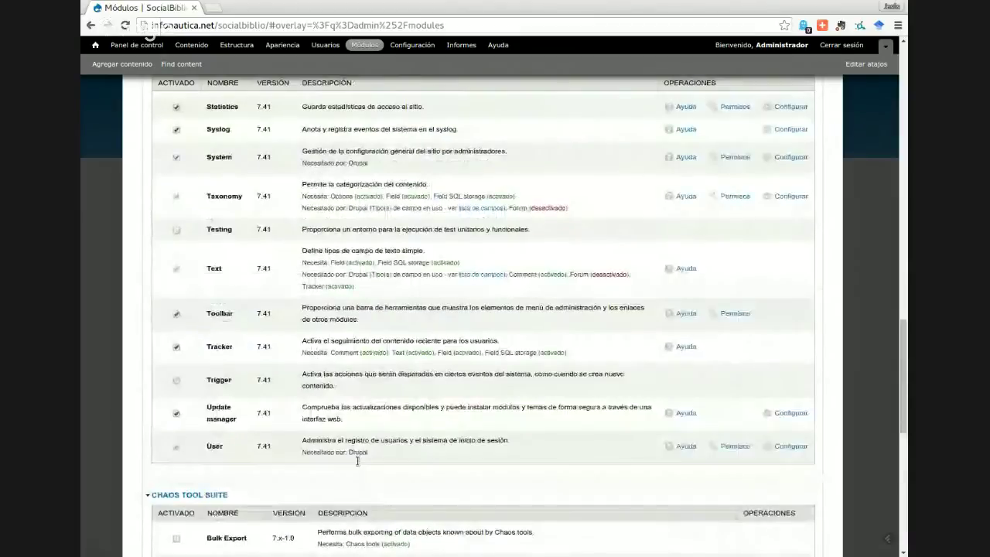
pyautogui.scroll(7, 356, 462)
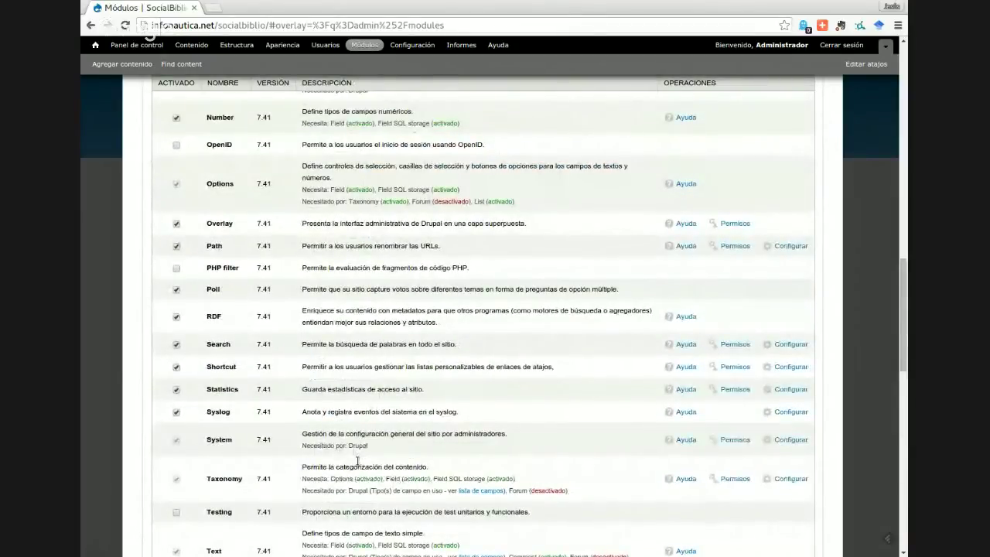
pyautogui.scroll(13, 356, 462)
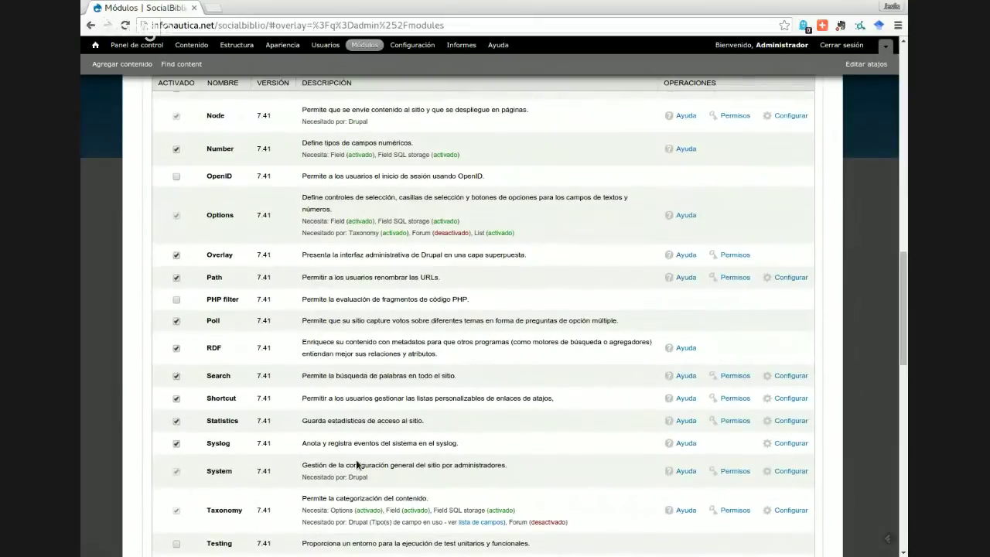
pyautogui.scroll(5, 356, 461)
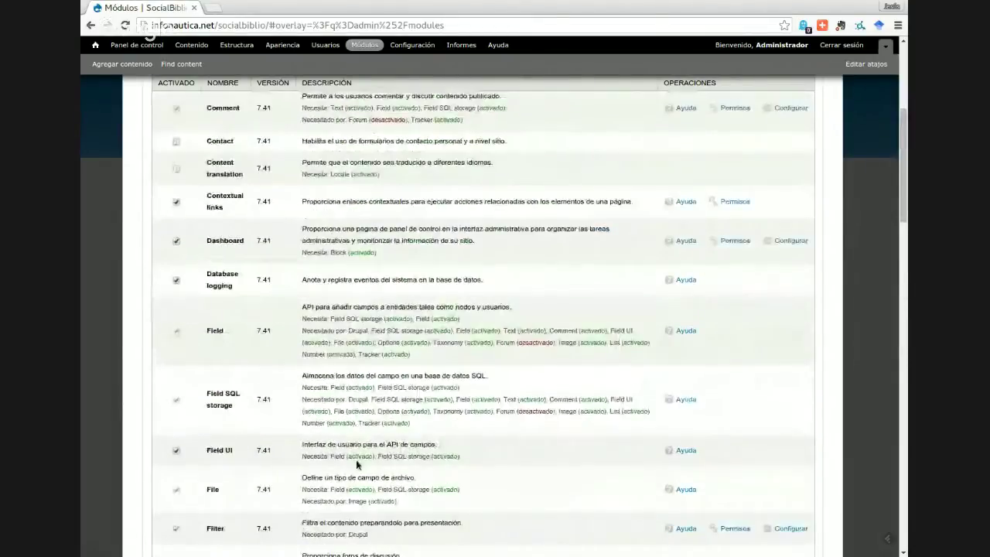
pyautogui.scroll(2, 357, 461)
pyautogui.scroll(-2, 355, 459)
pyautogui.scroll(-3, 355, 459)
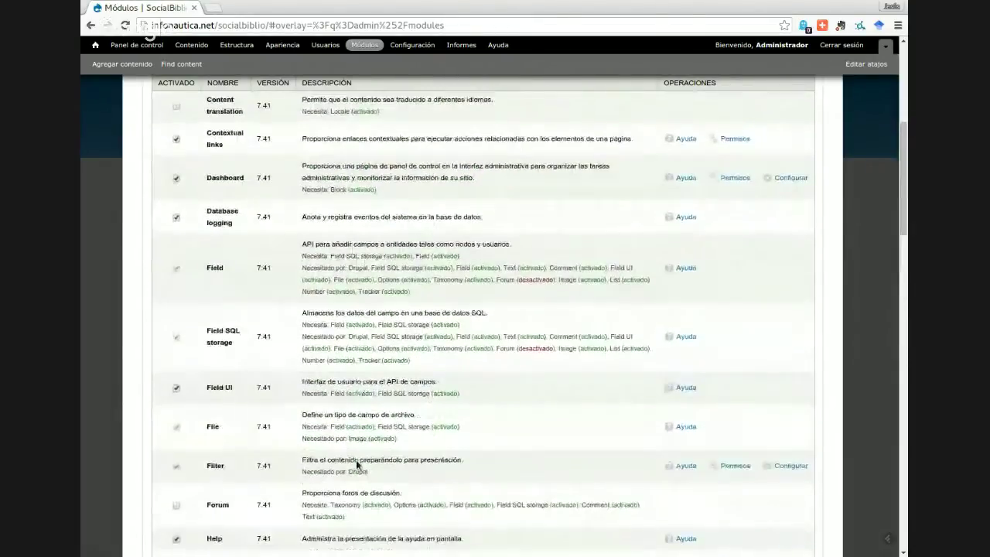
pyautogui.scroll(-15, 356, 464)
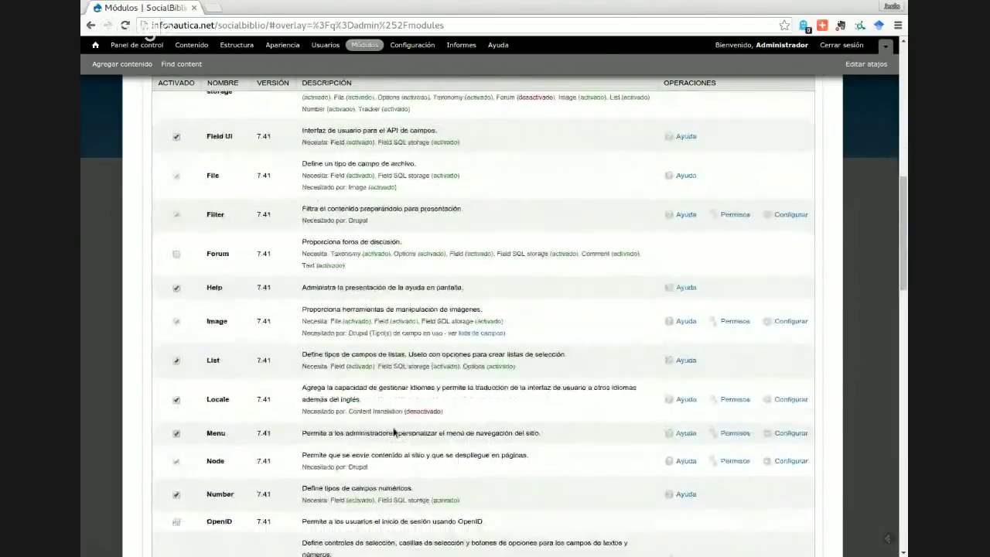
pyautogui.scroll(-5, 469, 394)
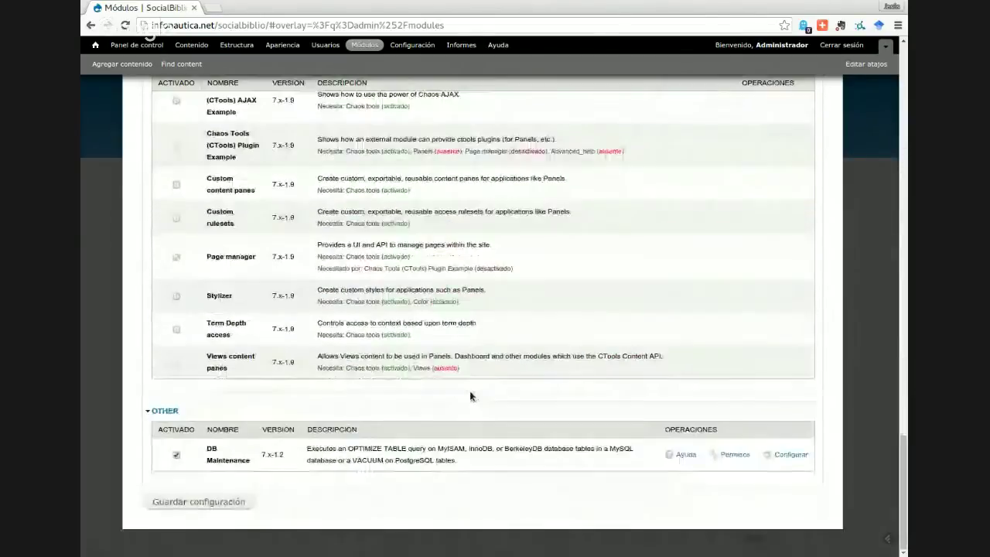
pyautogui.click(196, 506)
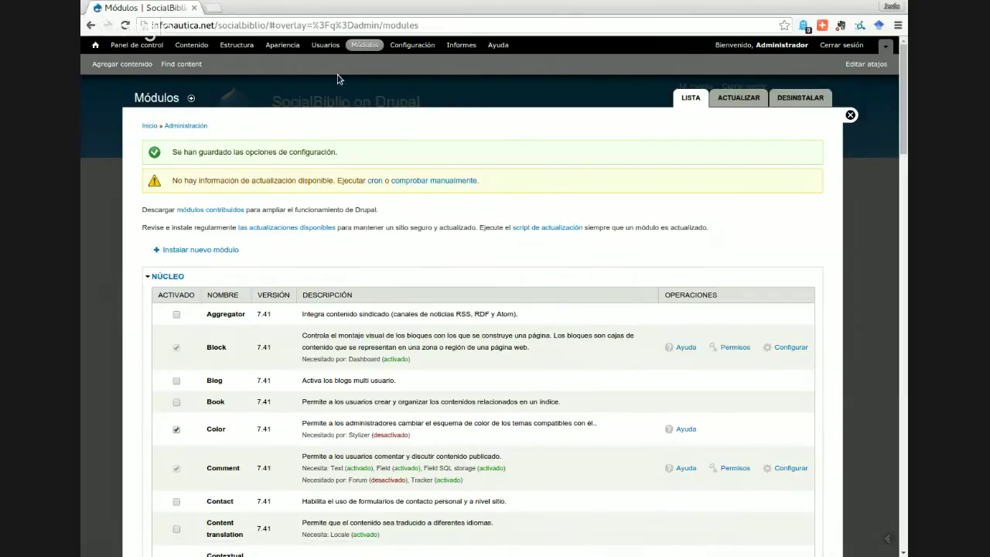
# Open the user permissions and grant the administrator role all five Encuesta permissions for creating, editing and deleting content
pyautogui.click(325, 45)
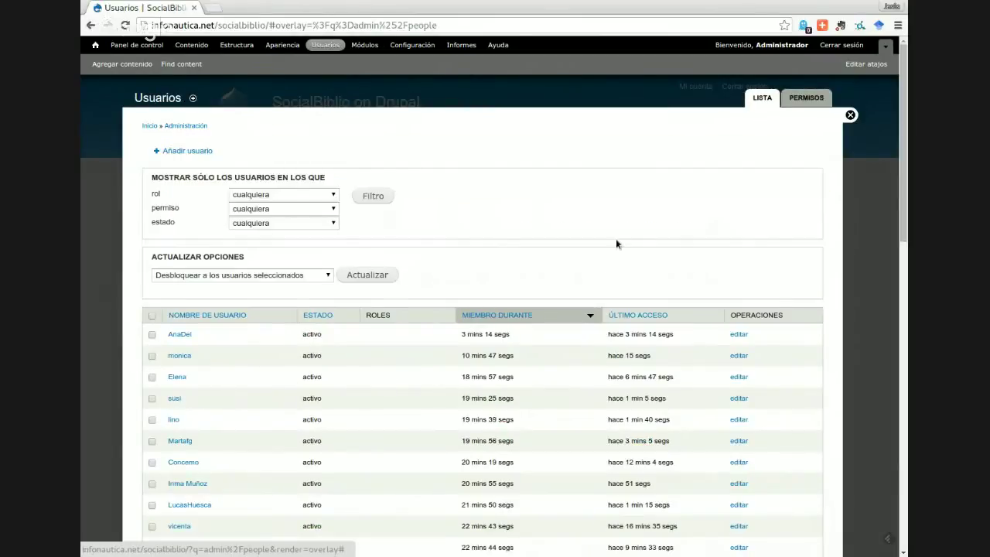
pyautogui.click(815, 127)
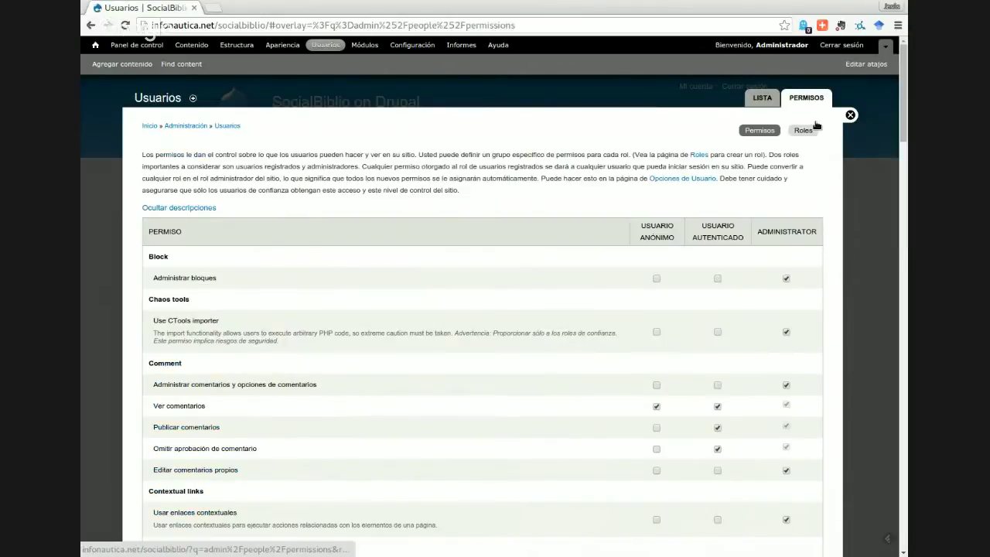
pyautogui.scroll(-5, 336, 332)
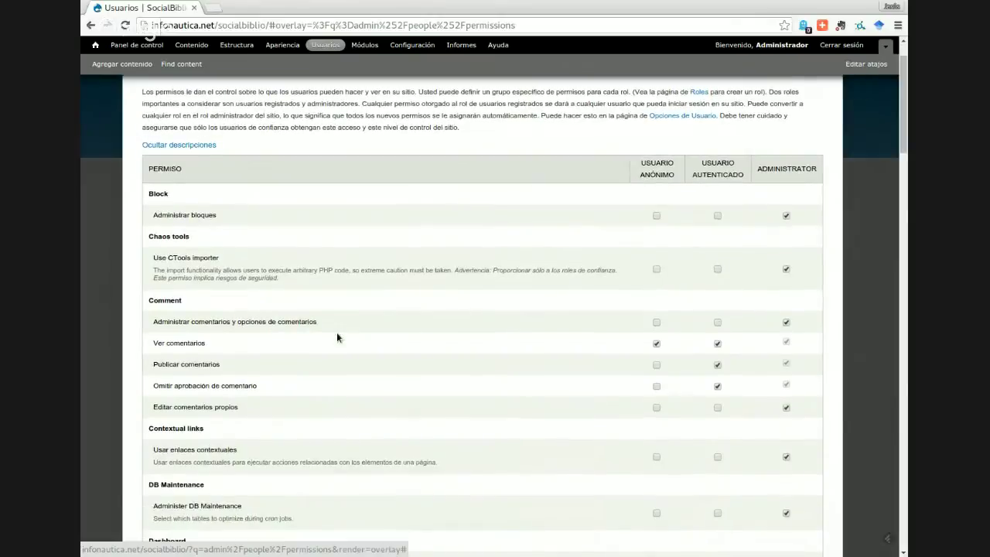
pyautogui.scroll(-6, 336, 332)
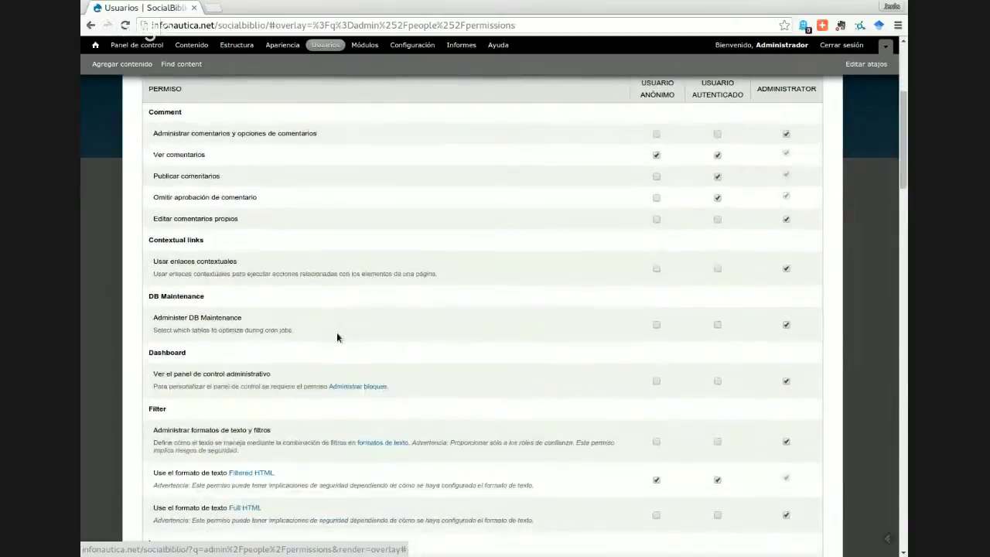
pyautogui.scroll(-8, 336, 332)
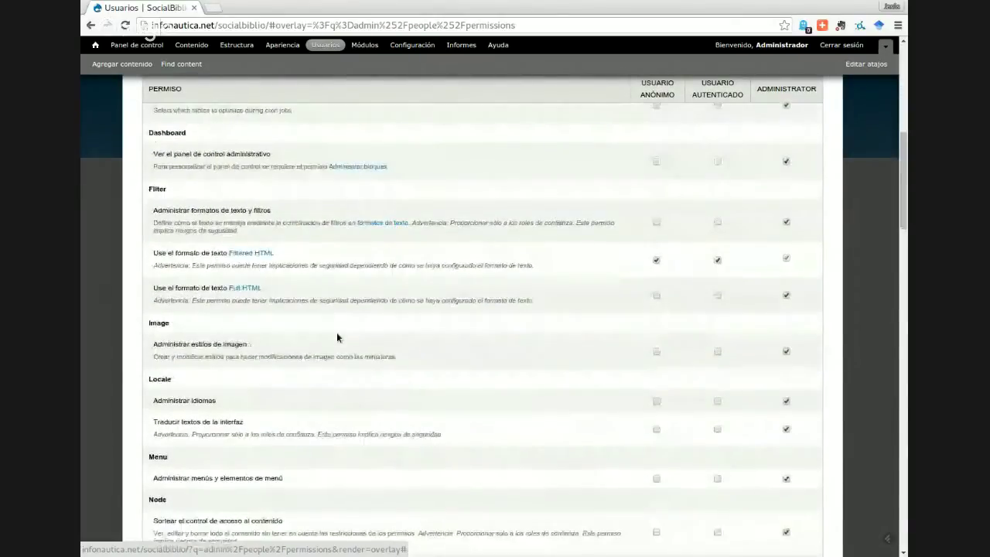
pyautogui.scroll(-7, 336, 332)
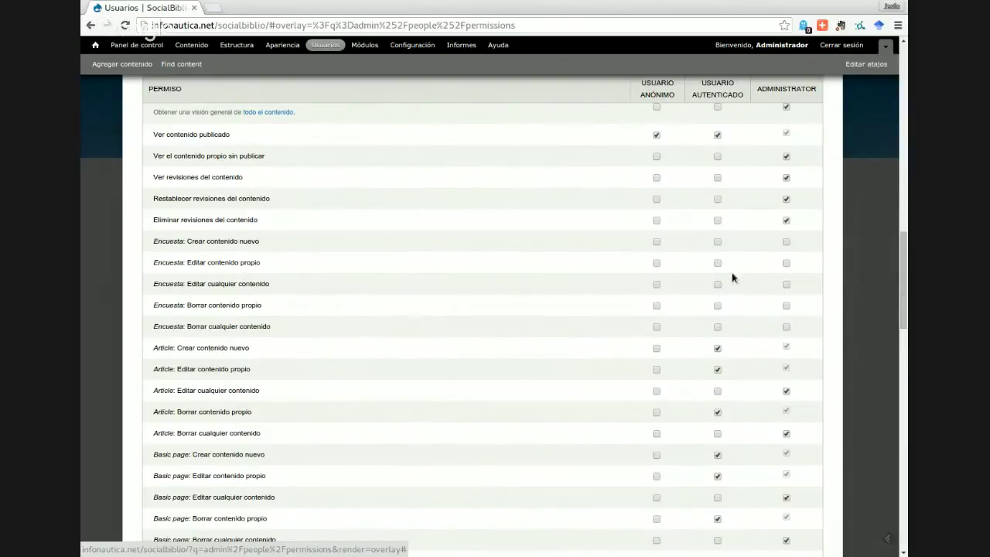
pyautogui.click(786, 241)
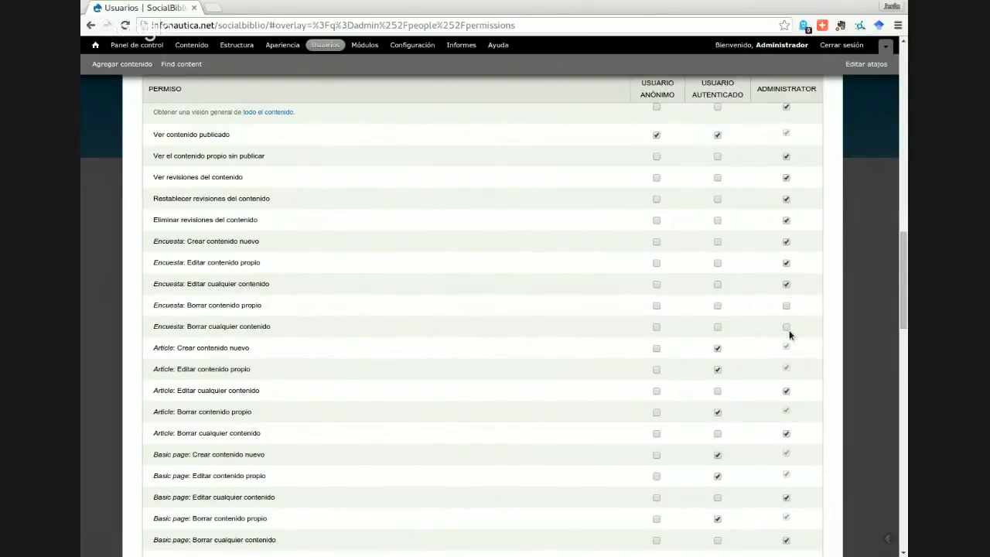
pyautogui.click(787, 327)
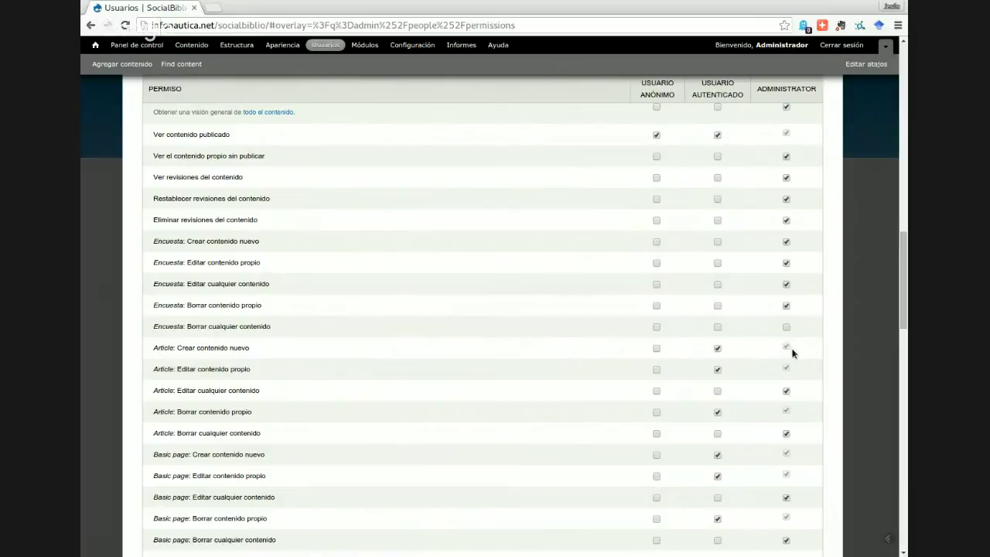
# Grant authenticated users the Encuesta permissions to create content and edit and delete their own, save, and check the available content types
pyautogui.click(725, 329)
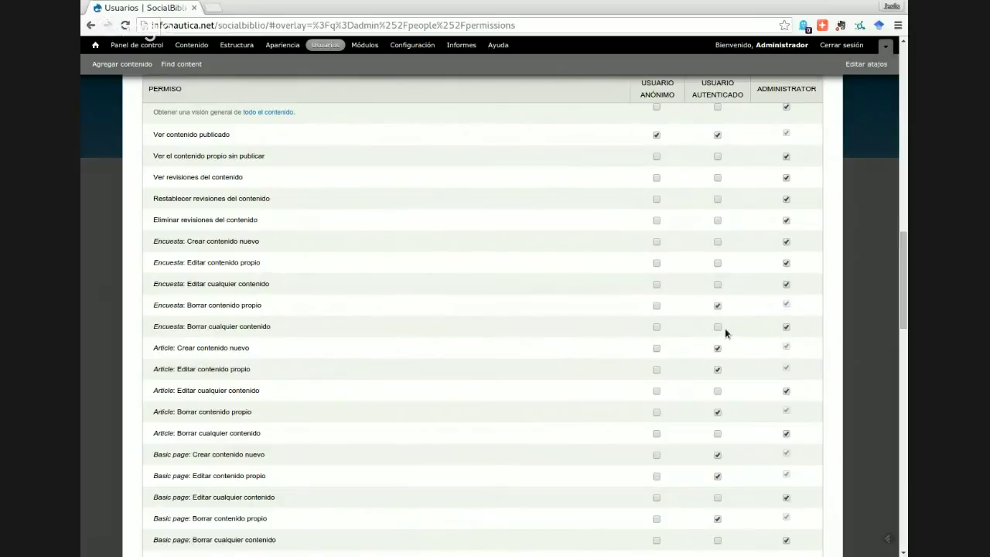
pyautogui.click(718, 263)
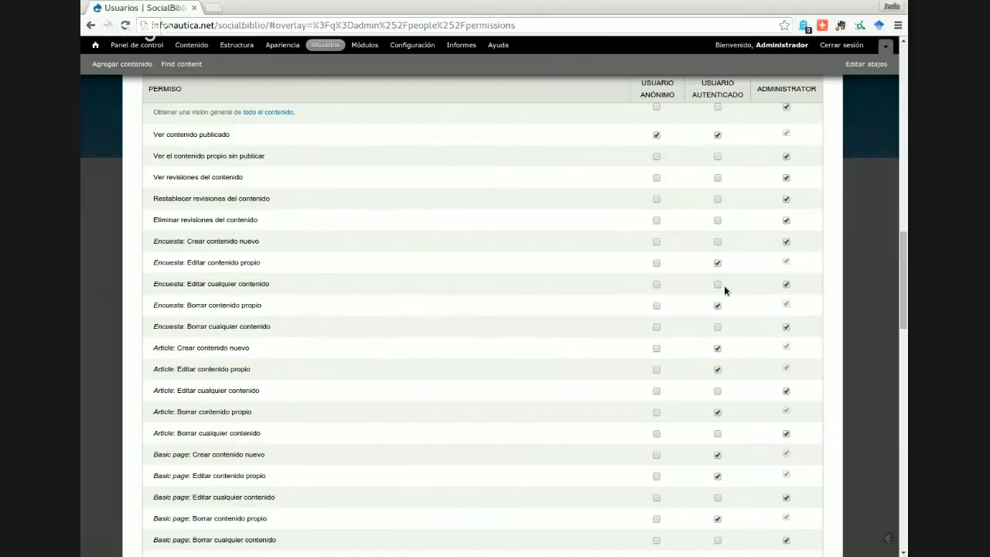
pyautogui.click(717, 241)
pyautogui.scroll(-3, 370, 341)
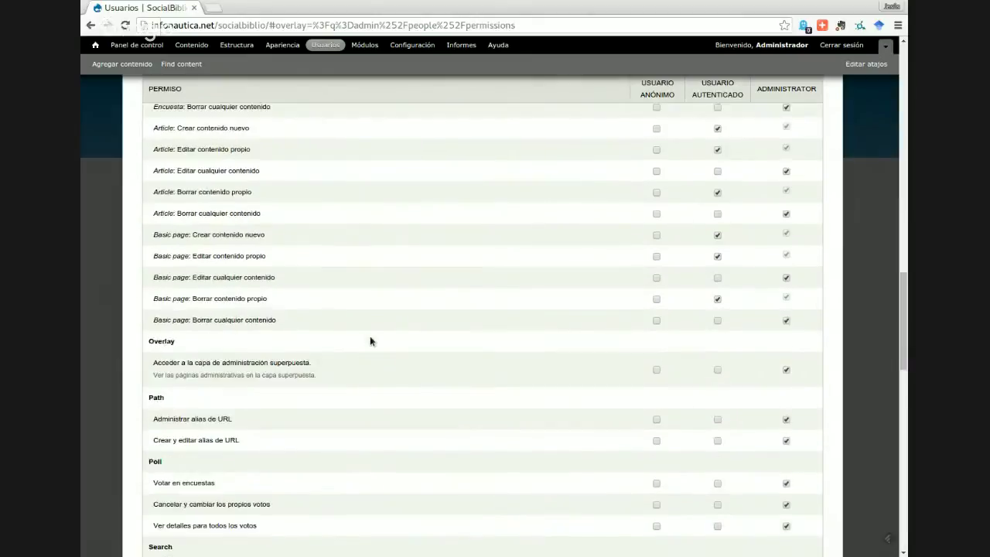
pyautogui.scroll(-15, 355, 340)
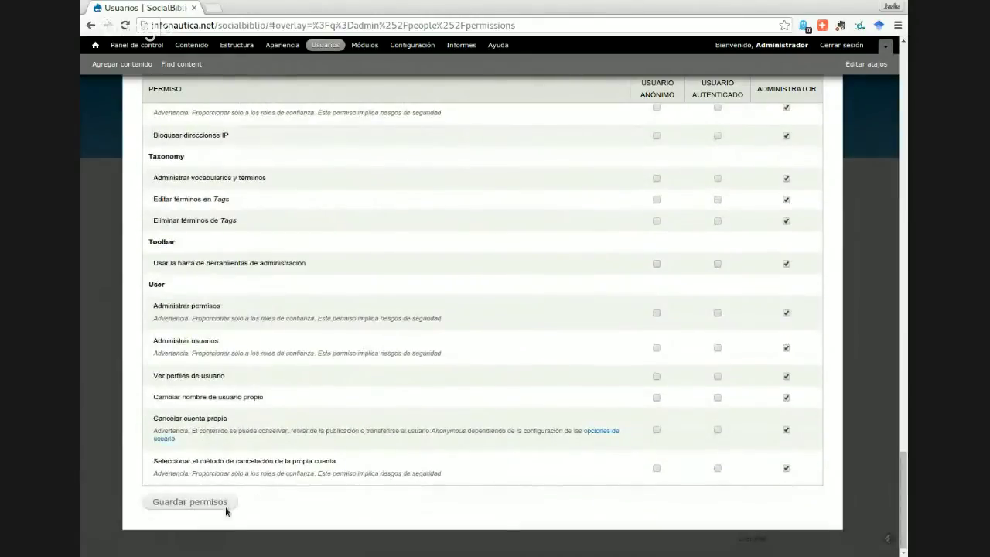
pyautogui.click(202, 502)
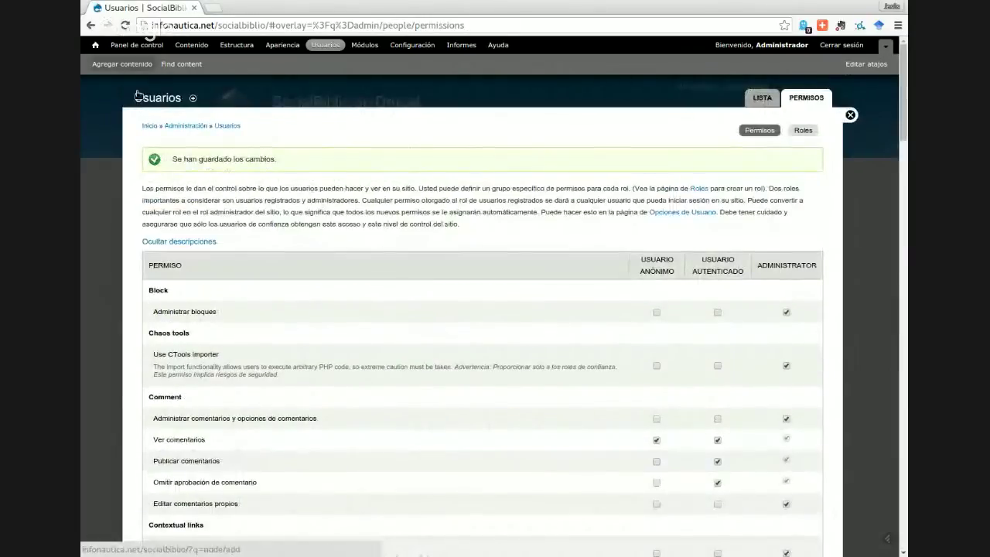
pyautogui.click(124, 64)
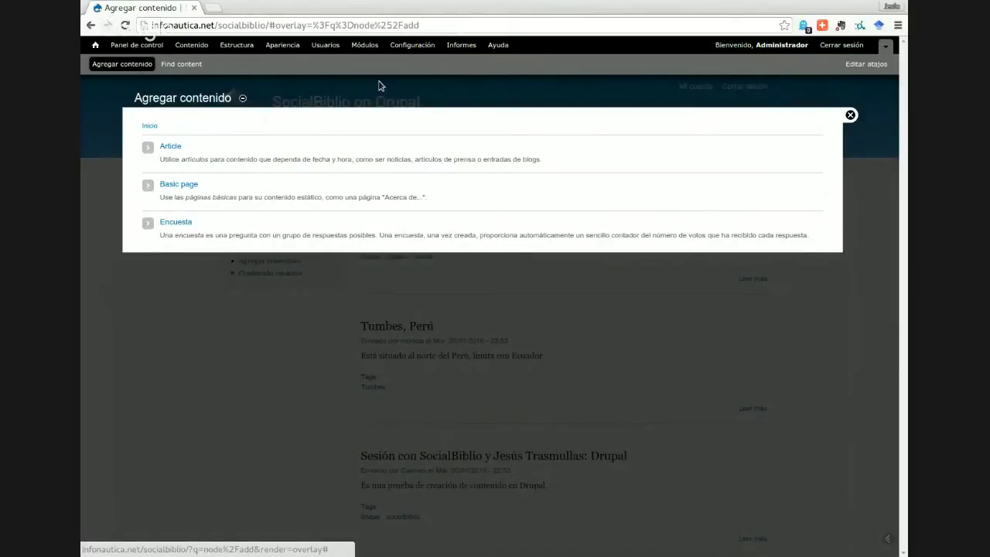
# In the system statistics settings, activate the access log and the counting of content impressions, and save the configuration
pyautogui.click(412, 45)
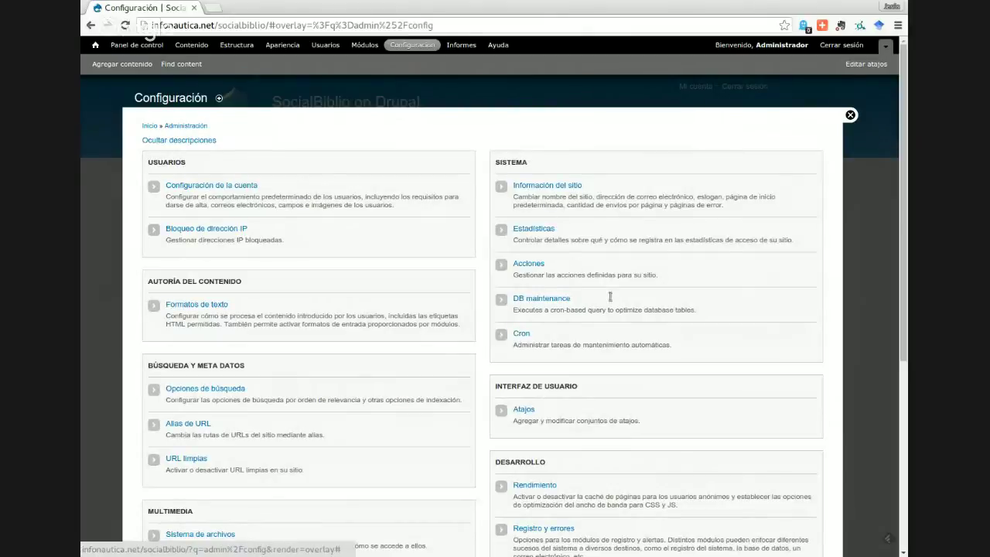
pyautogui.click(533, 229)
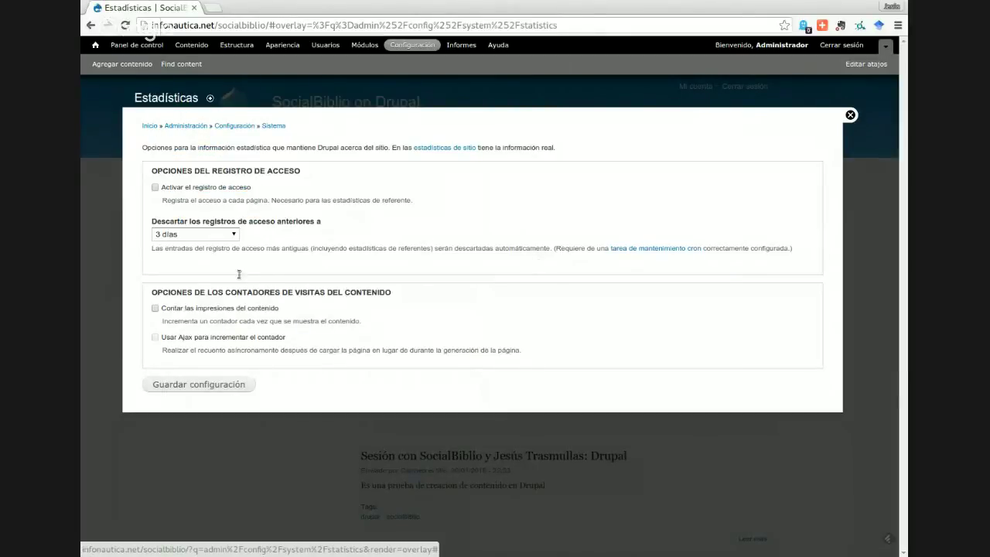
pyautogui.click(155, 188)
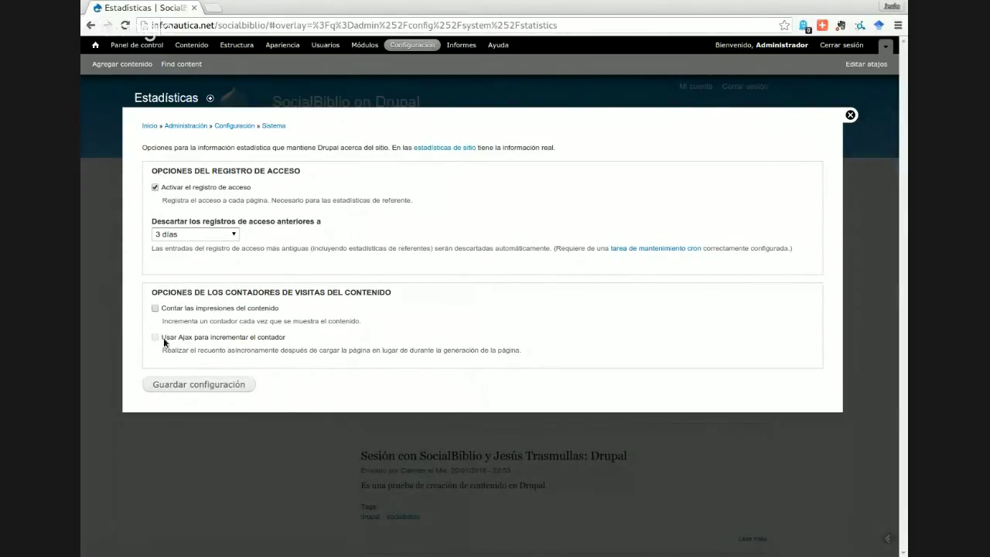
pyautogui.click(155, 308)
pyautogui.click(207, 387)
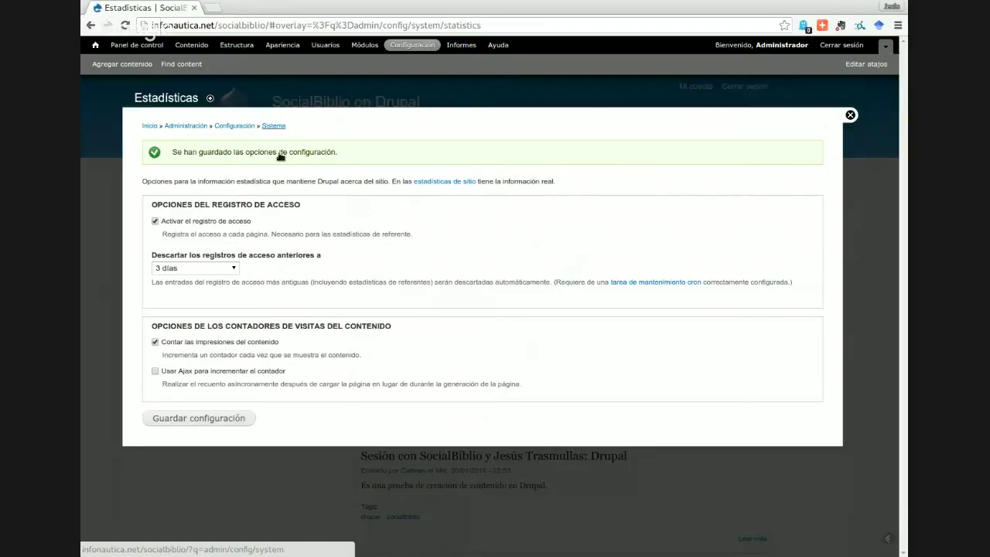
# Revisit the statistics settings and open the Rendimiento settings to examine the cache and bandwidth optimization options
pyautogui.click(234, 125)
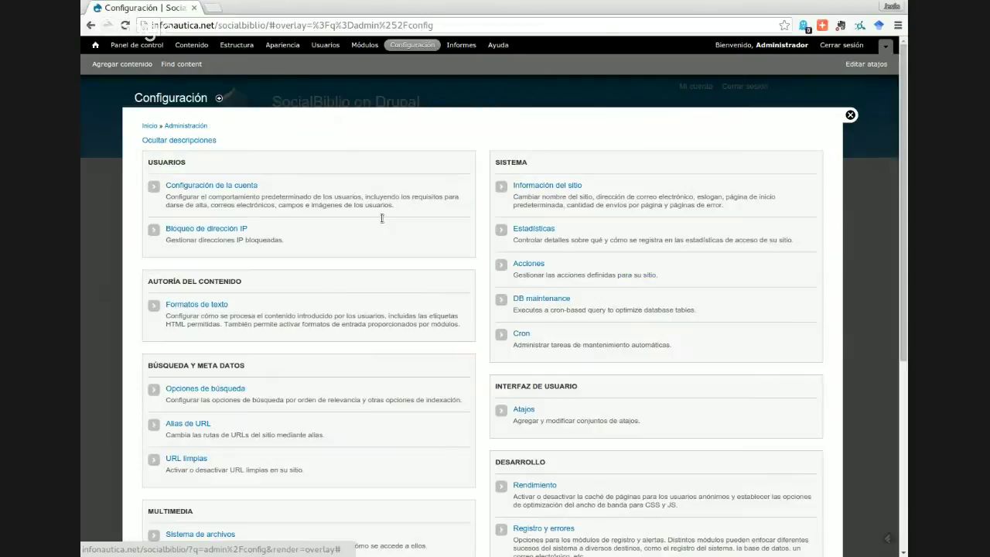
pyautogui.click(539, 255)
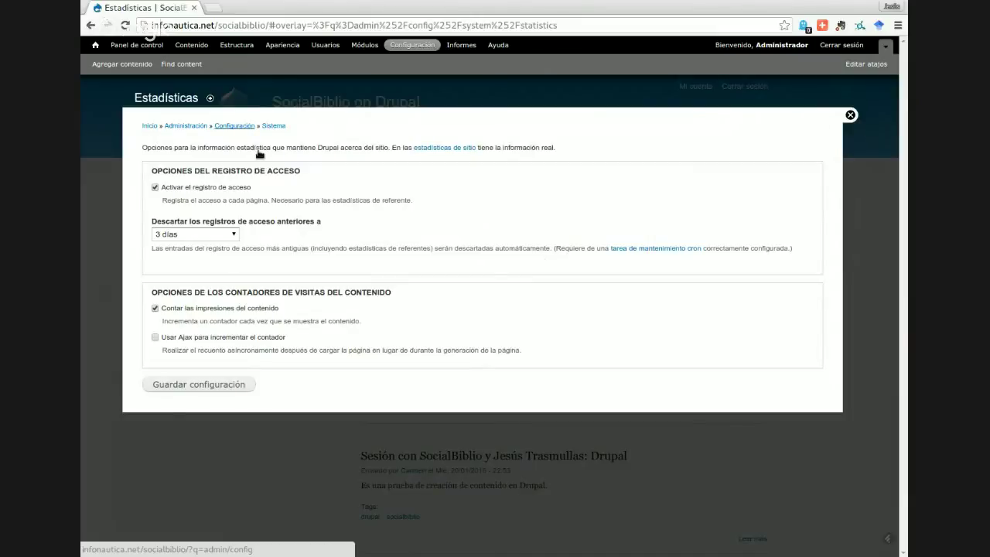
pyautogui.click(234, 126)
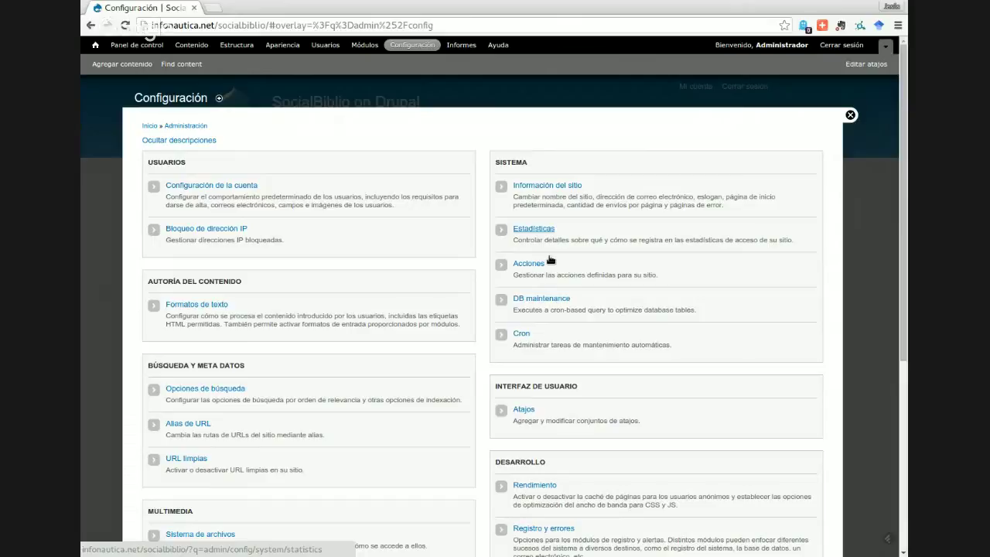
pyautogui.scroll(-3, 545, 259)
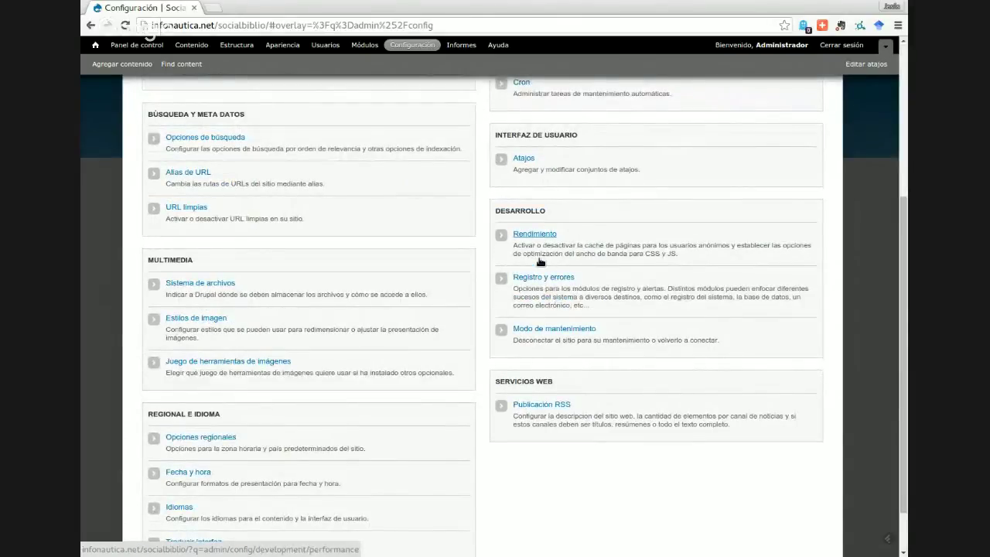
pyautogui.click(539, 259)
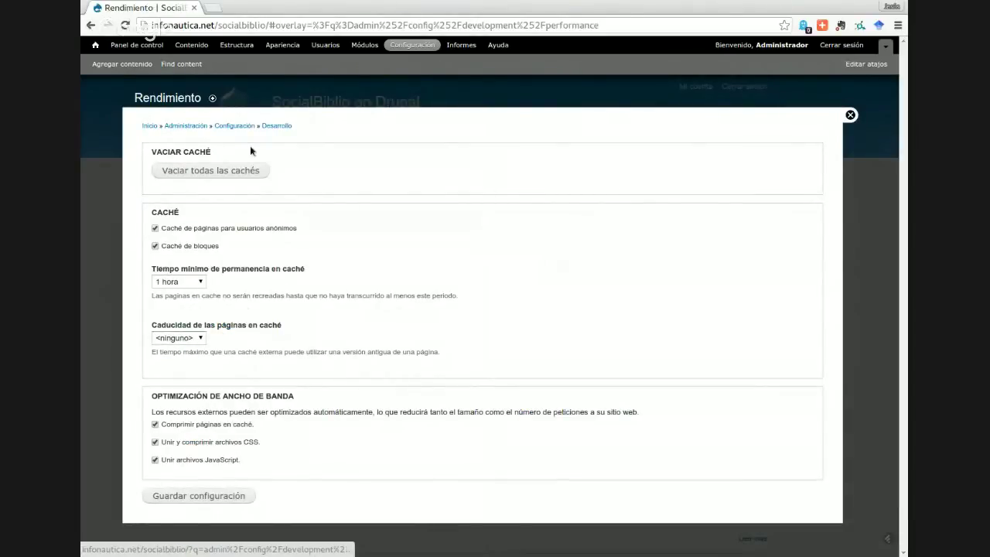
# Open the Registro y errores settings, review the error message and Syslog options, and save the configuration
pyautogui.click(239, 125)
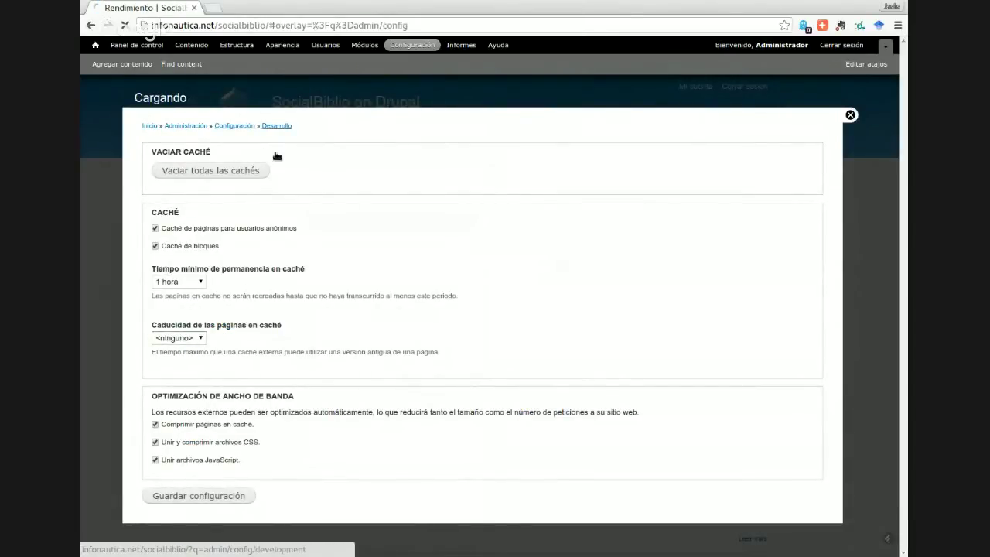
pyautogui.scroll(-3, 669, 389)
pyautogui.scroll(-1, 669, 389)
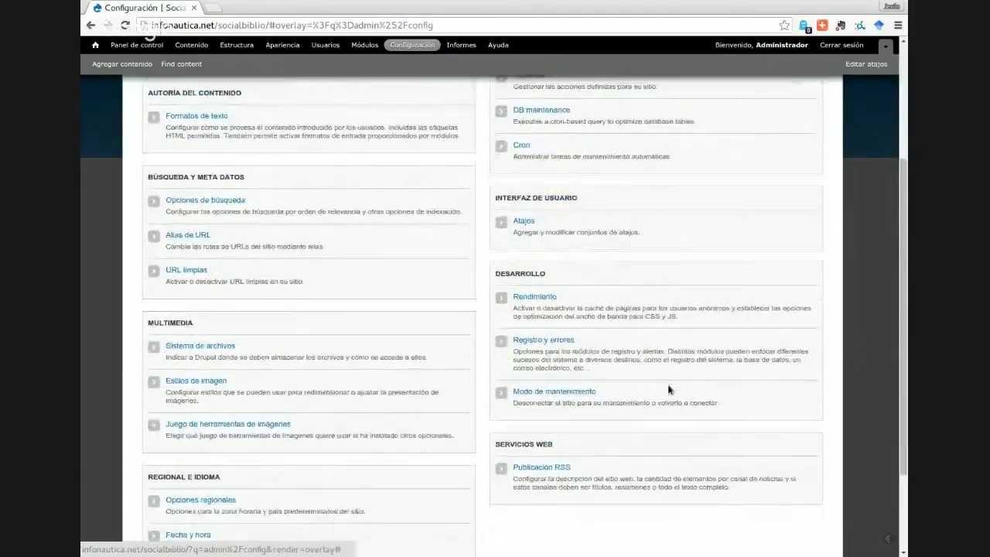
pyautogui.click(532, 366)
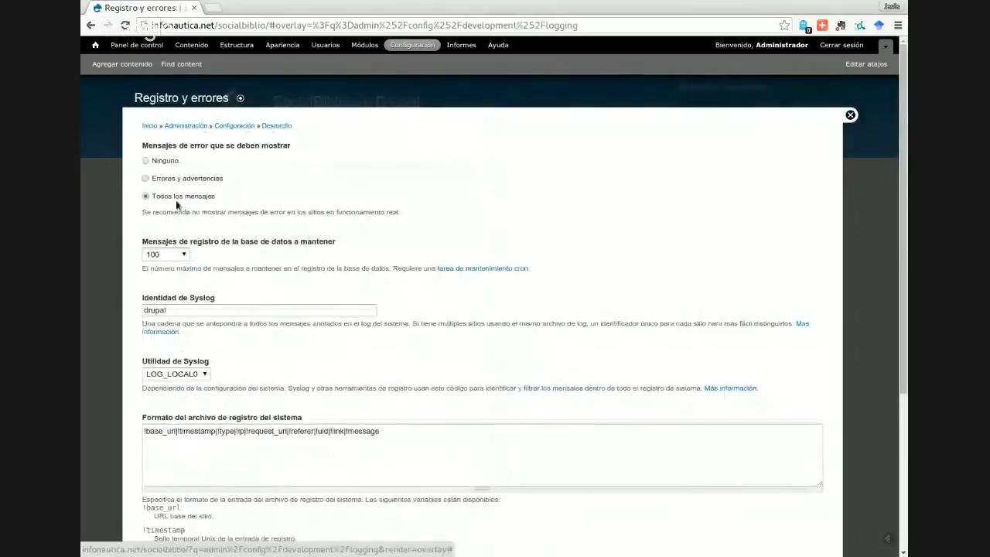
pyautogui.scroll(-2, 276, 274)
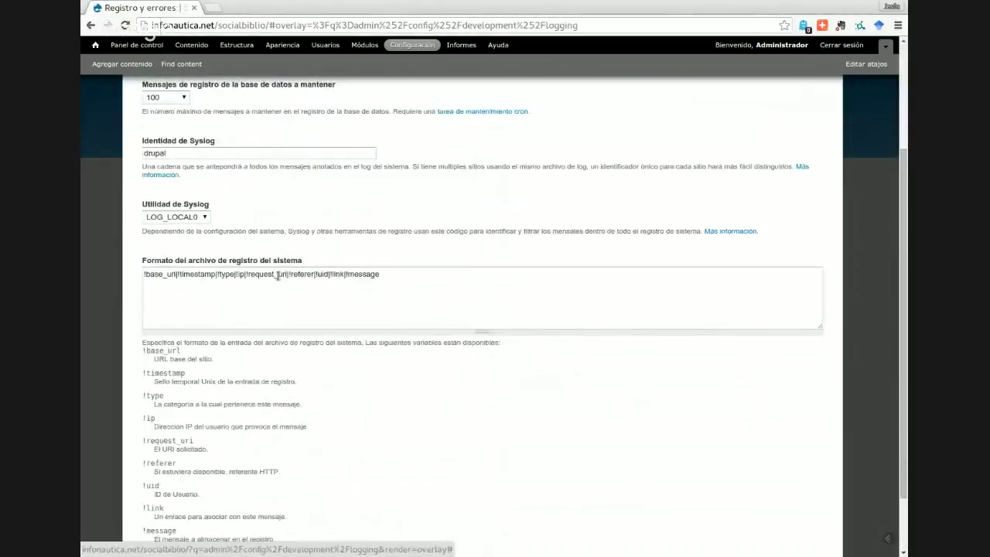
pyautogui.scroll(-1, 276, 276)
pyautogui.click(198, 501)
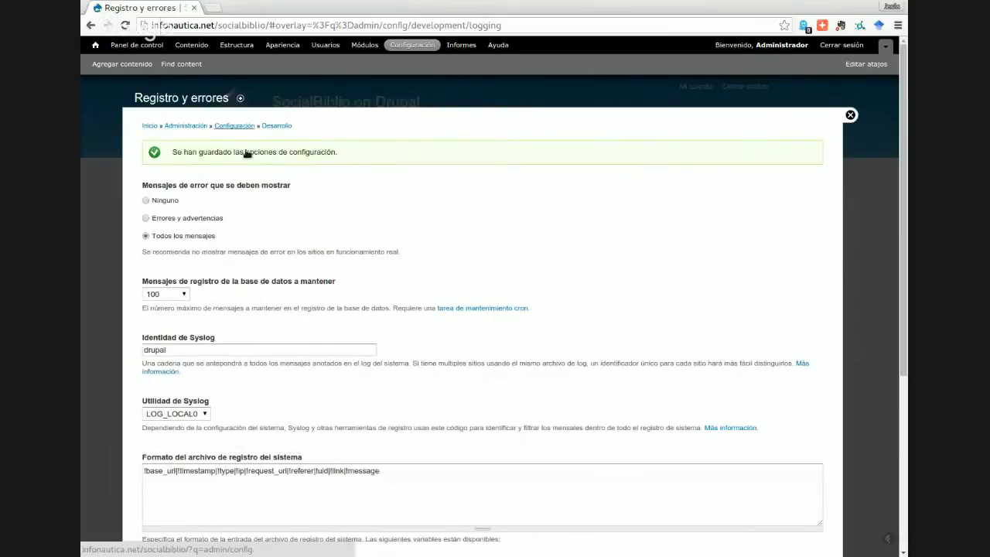
# Return to the configuration overview and look through its remaining sections down to Servicios Web and Regional e Idioma
pyautogui.click(234, 126)
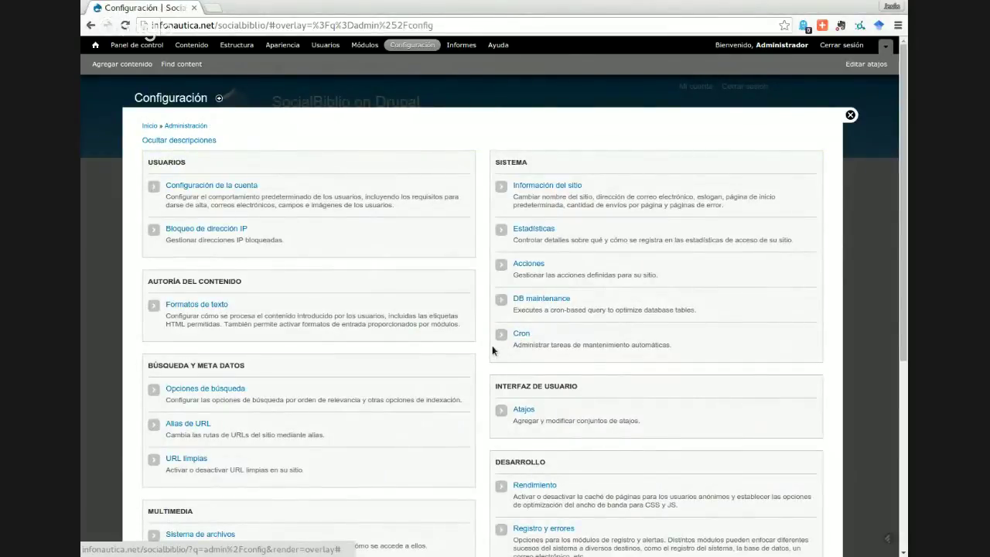
pyautogui.scroll(-2, 492, 345)
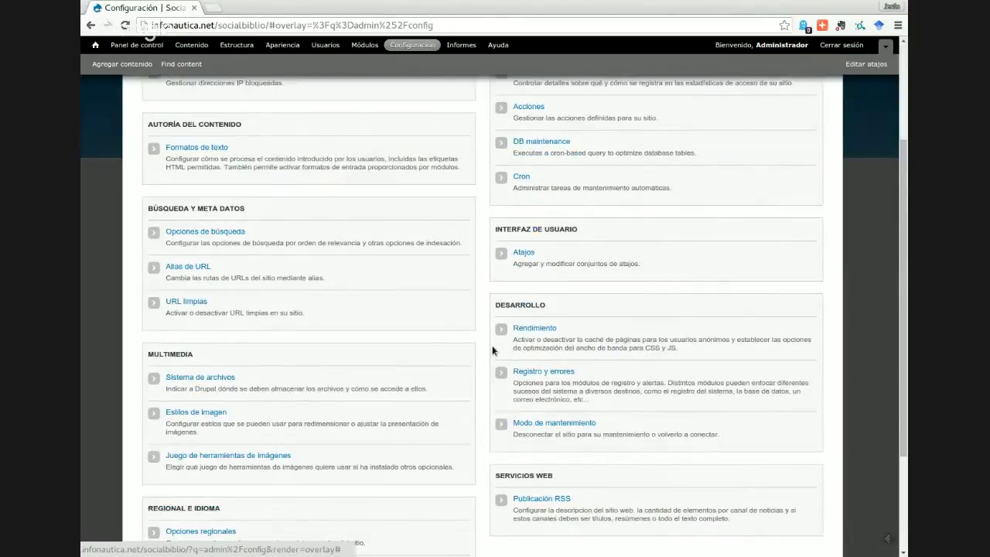
pyautogui.scroll(-2, 492, 345)
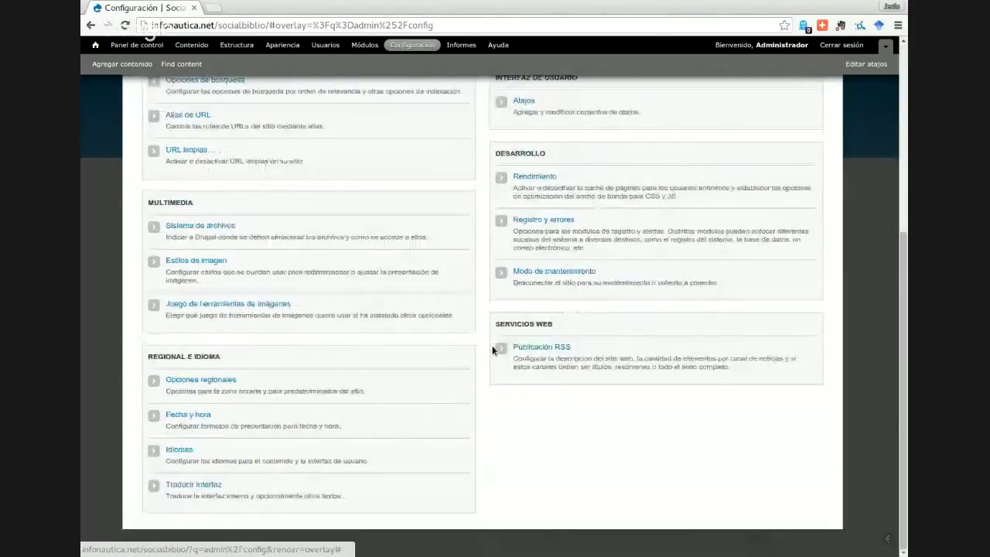
# Open the report of recent log messages and examine the logged events, their types, dates and users
pyautogui.click(460, 45)
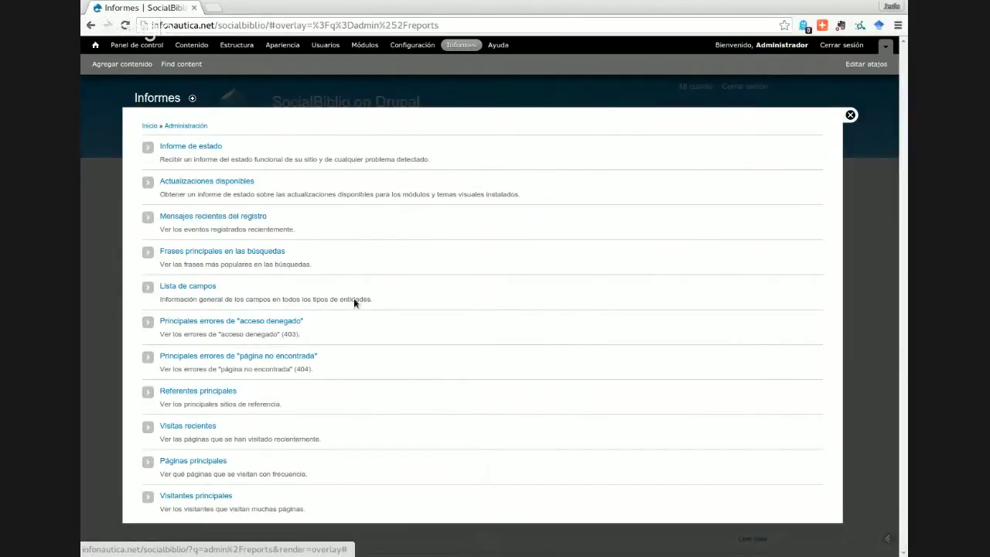
pyautogui.click(224, 218)
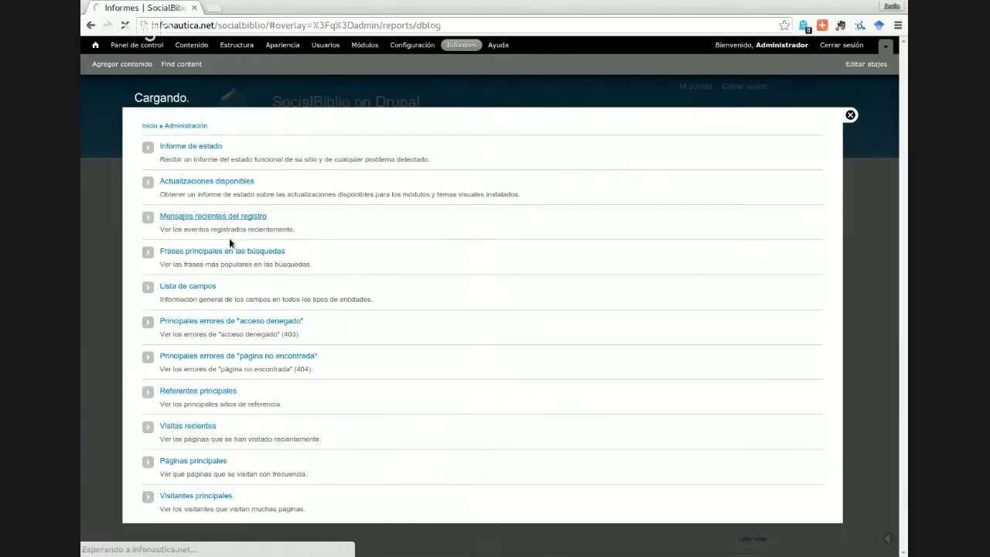
pyautogui.scroll(-2, 494, 379)
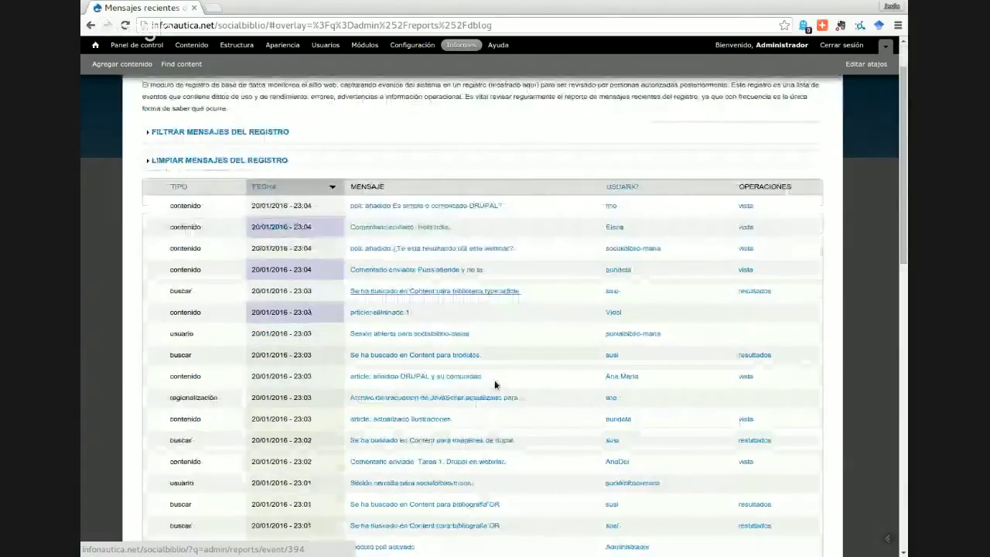
pyautogui.scroll(-1, 494, 382)
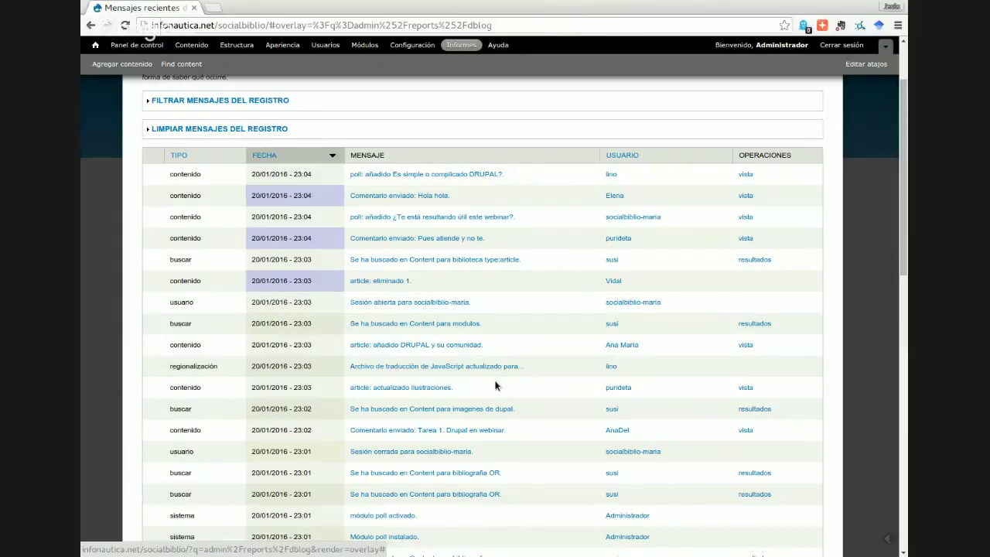
pyautogui.scroll(-1, 529, 258)
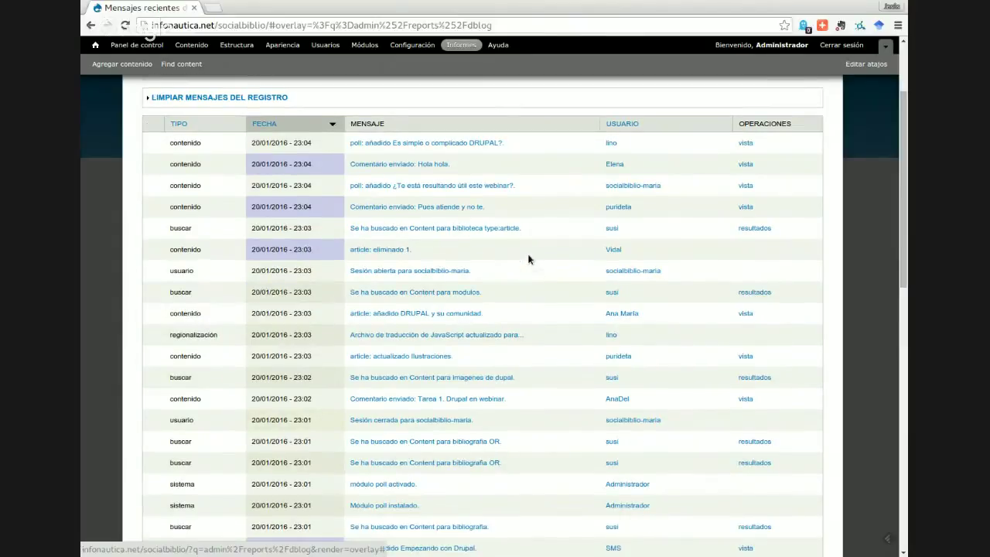
pyautogui.scroll(-4, 529, 259)
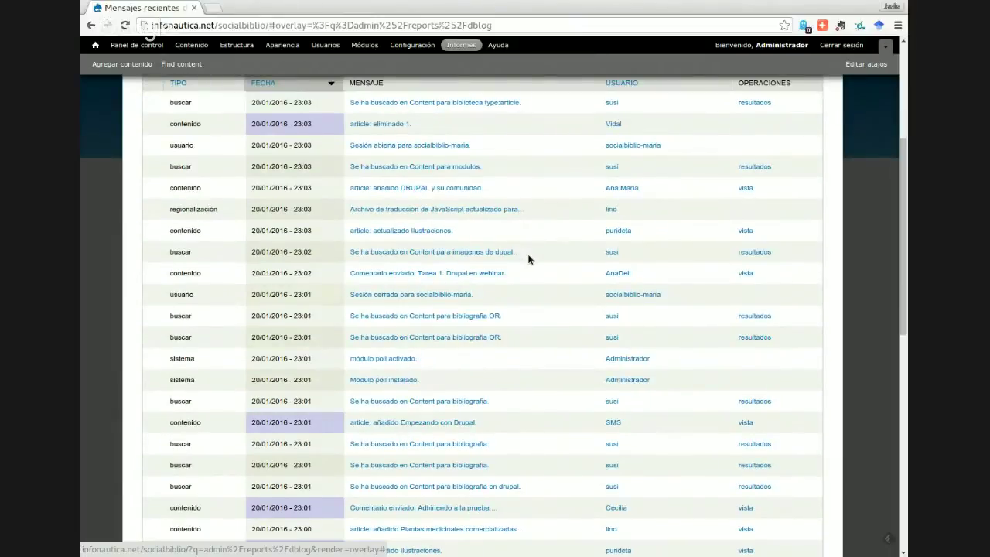
pyautogui.scroll(-5, 528, 258)
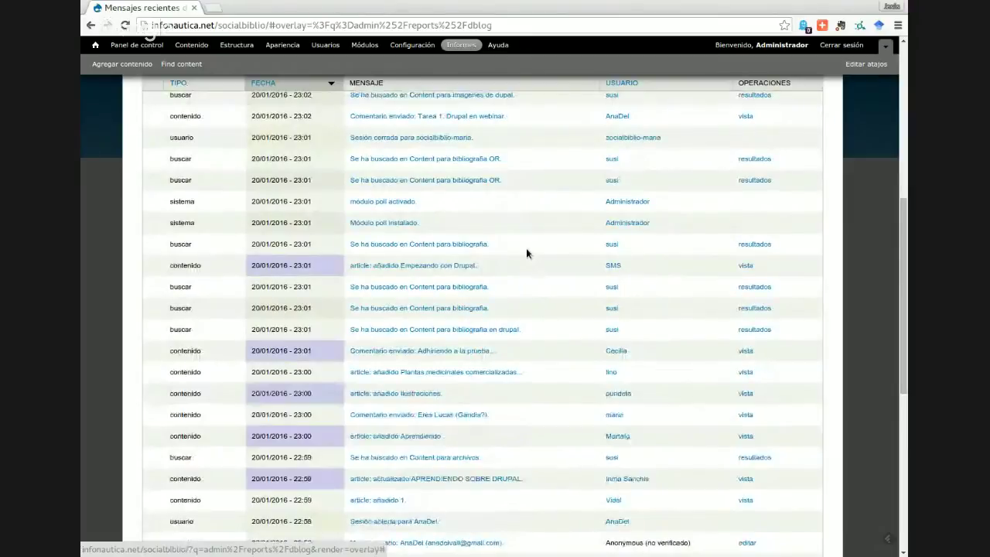
pyautogui.scroll(-1, 527, 253)
pyautogui.scroll(-1, 526, 253)
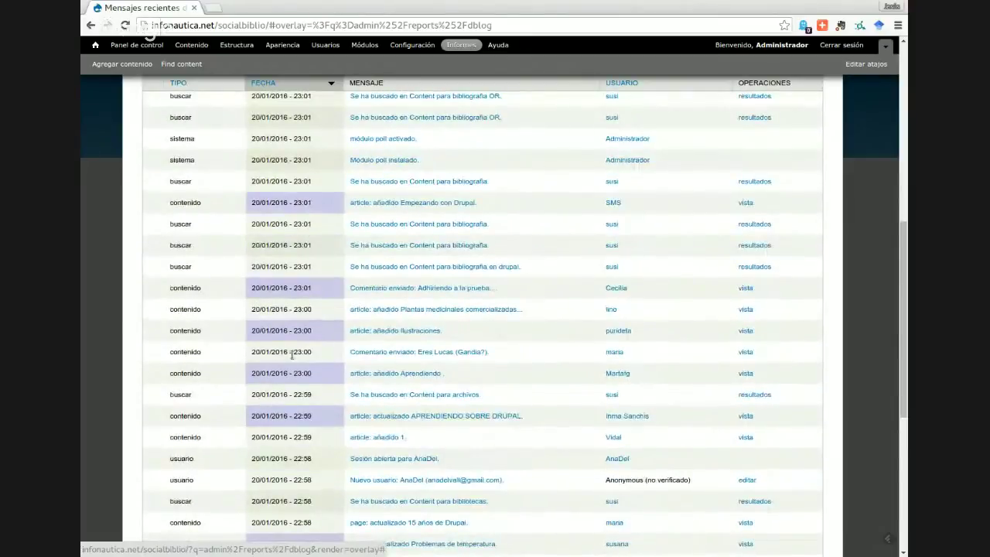
pyautogui.scroll(8, 346, 305)
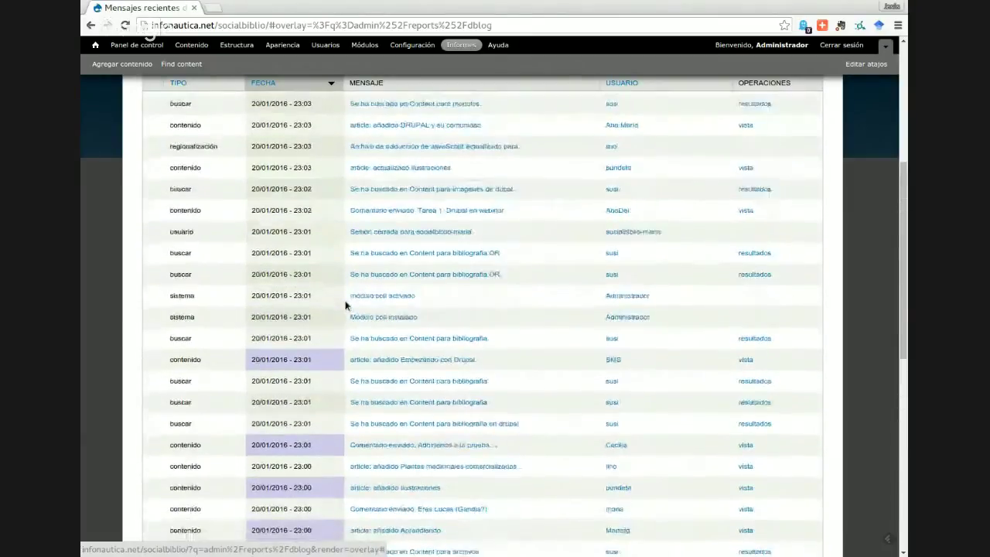
pyautogui.scroll(7, 346, 305)
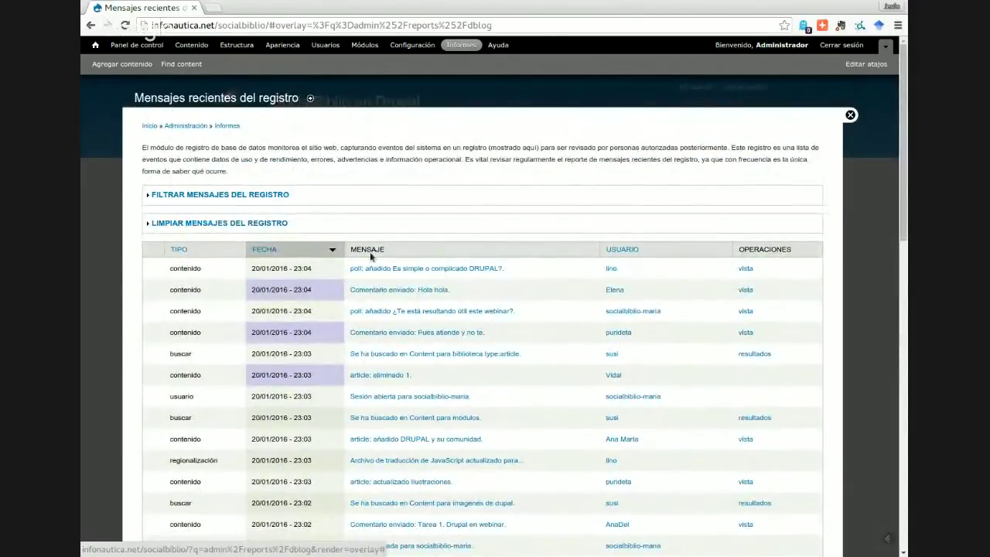
# Go back to the reports list and open the report on the main search phrases
pyautogui.click(226, 125)
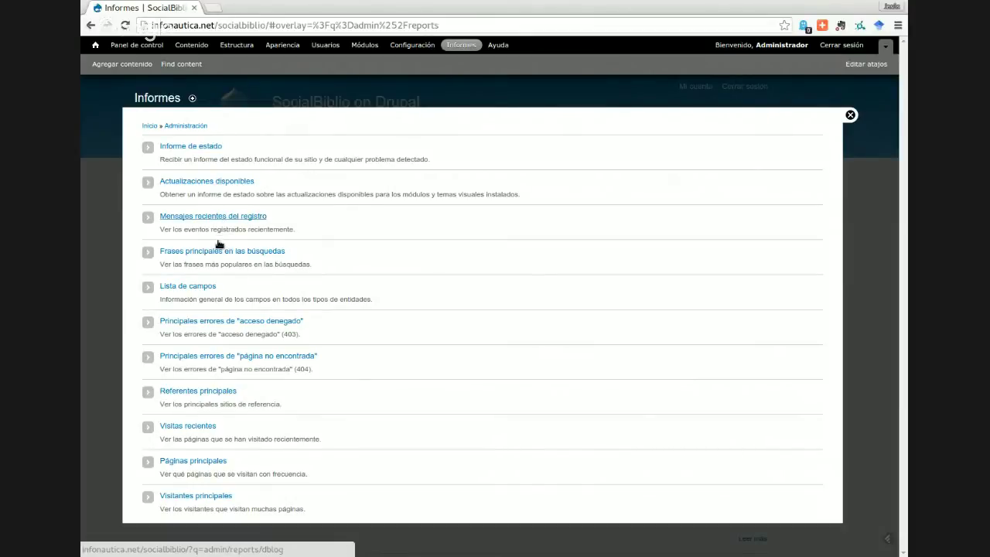
pyautogui.click(214, 281)
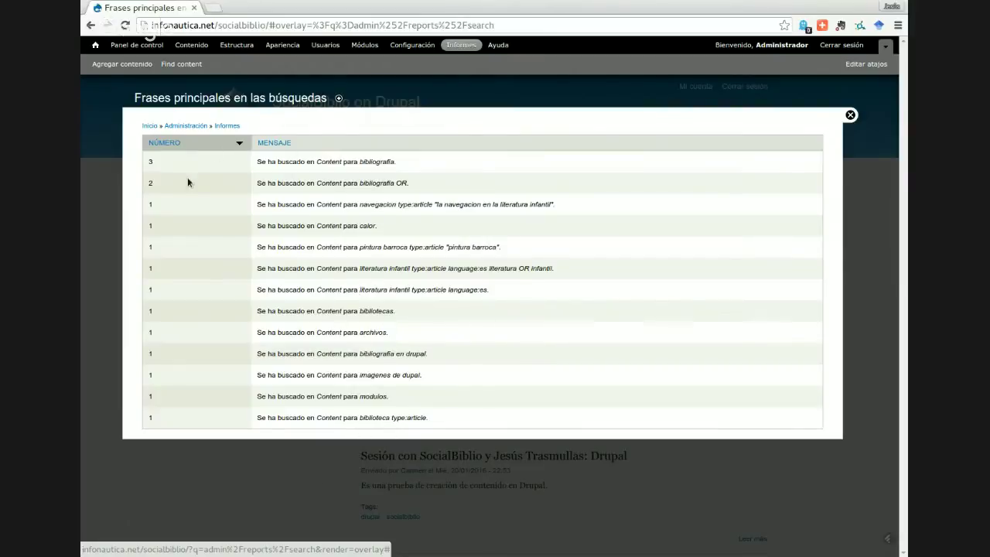
# Return to the reports list, examine the most visited pages report and go back to the list
pyautogui.click(226, 125)
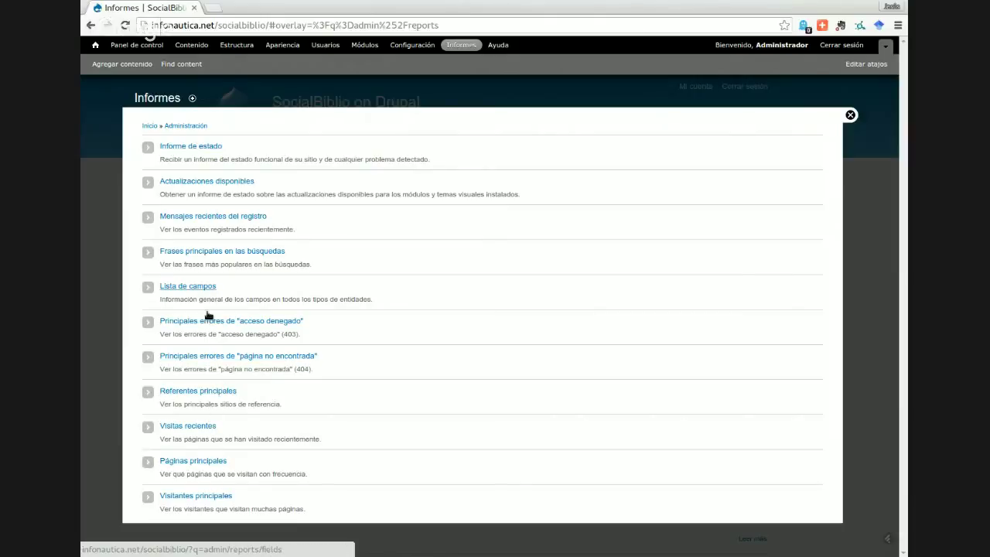
pyautogui.click(199, 490)
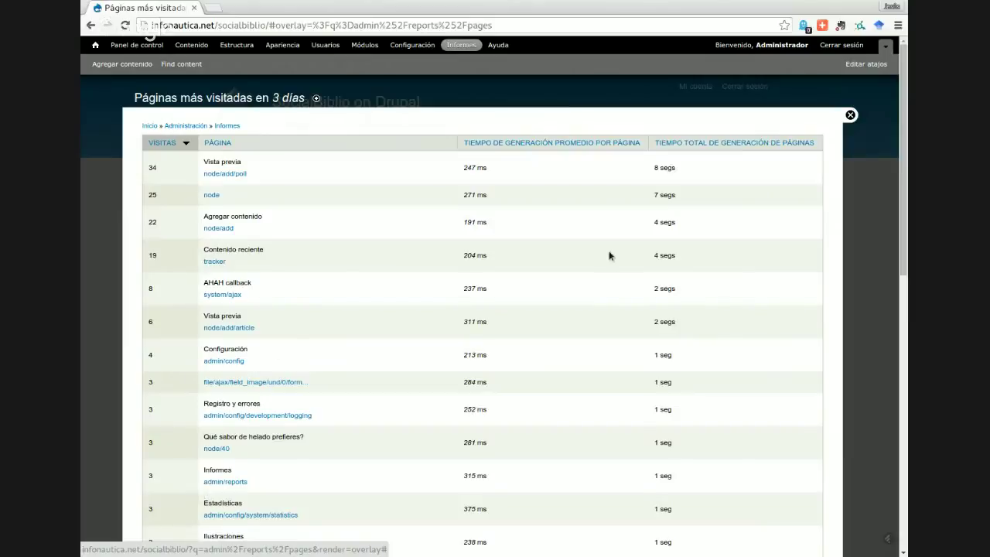
pyautogui.click(228, 126)
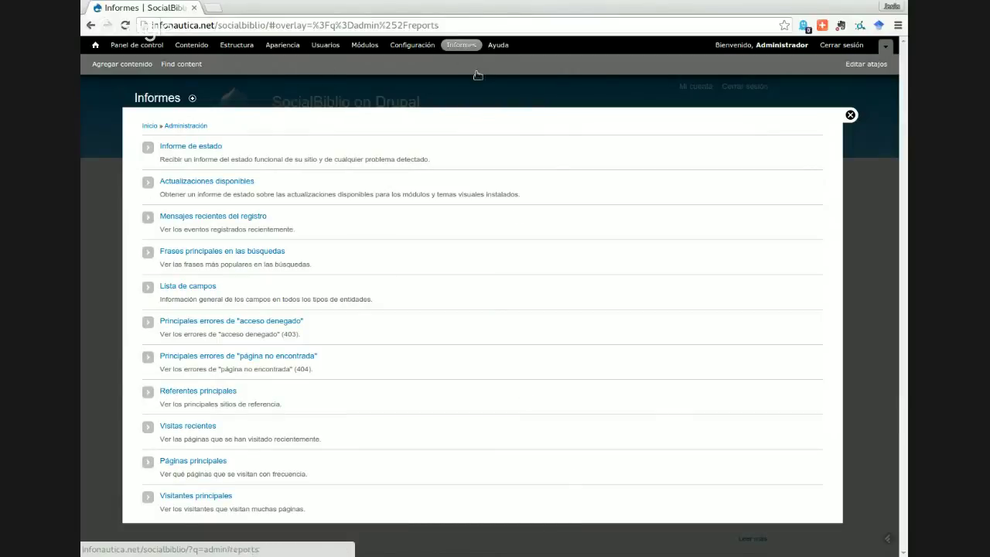
# Go to the site's home page and vote "muy bien" in the poll "Cómo estàs?"
pyautogui.click(102, 75)
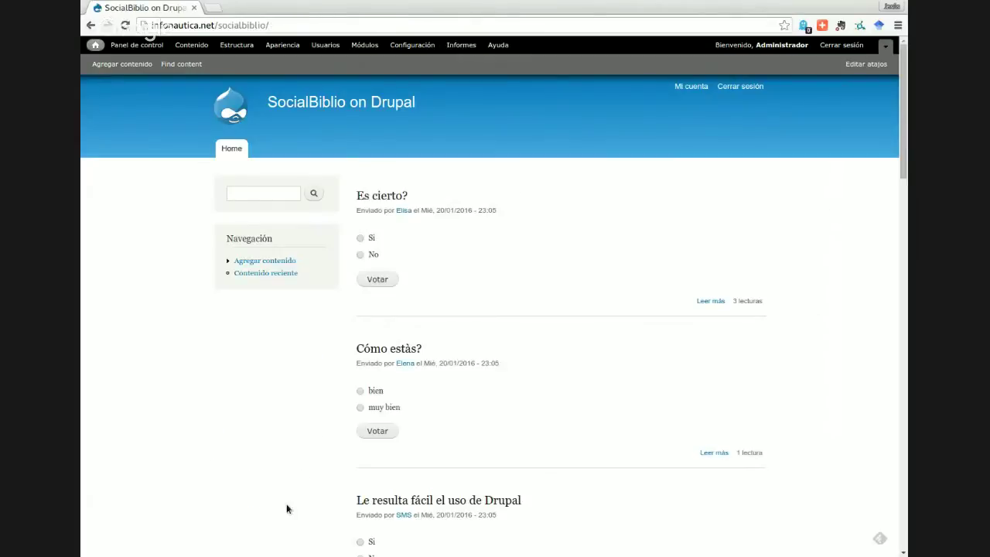
pyautogui.scroll(-3, 338, 376)
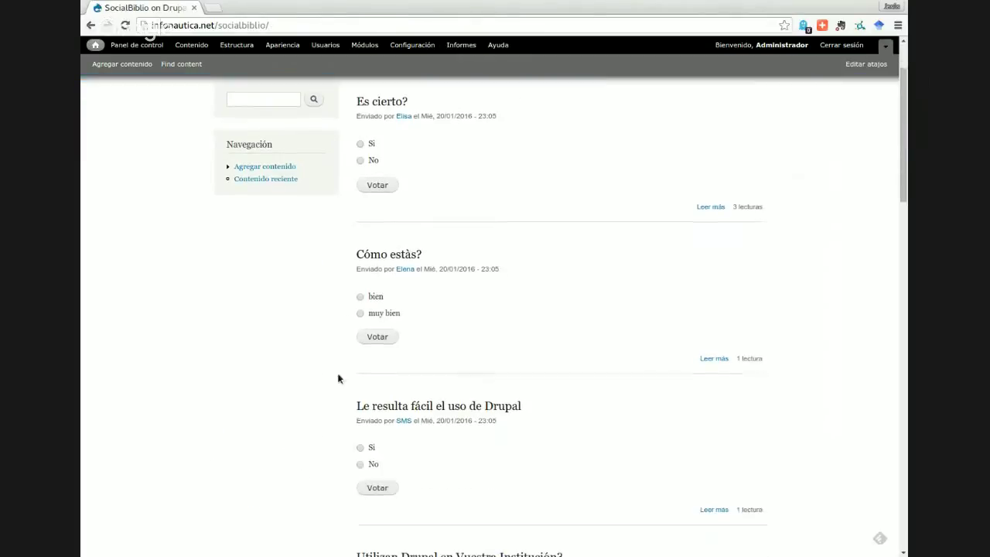
pyautogui.click(360, 313)
pyautogui.click(371, 339)
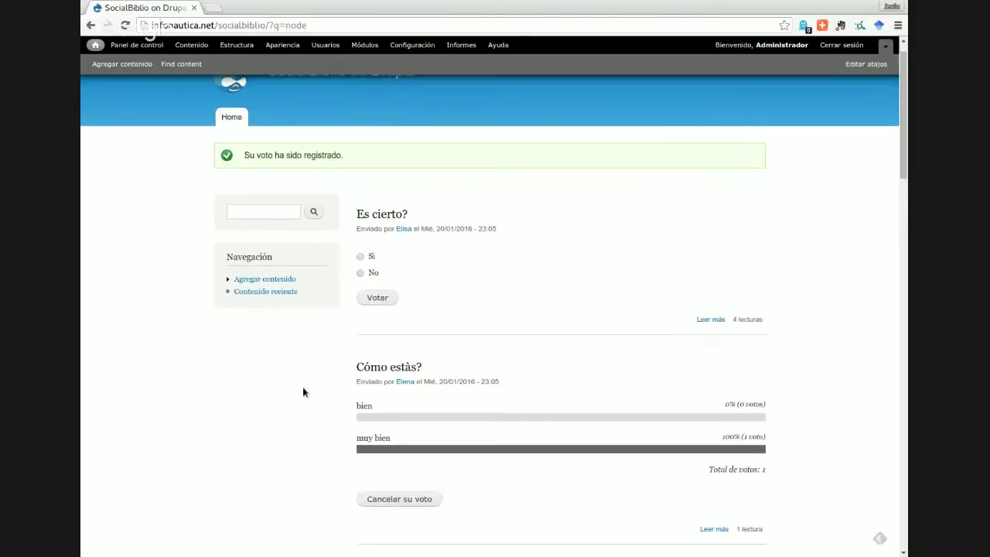
# Vote "Si" in the home page poll "Le resulta fácil el uso de Drupal"
pyautogui.scroll(-3, 303, 392)
pyautogui.scroll(-2, 303, 392)
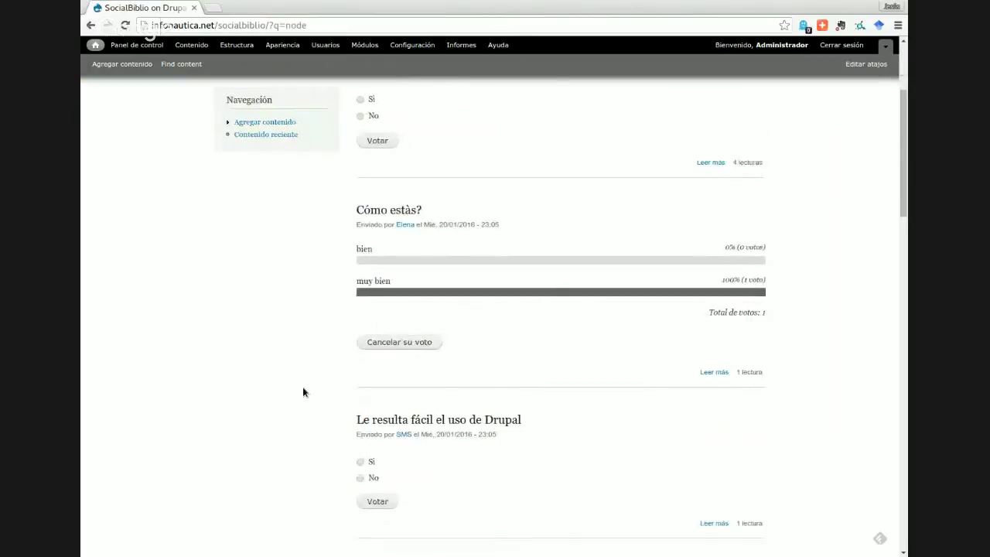
pyautogui.scroll(-2, 303, 392)
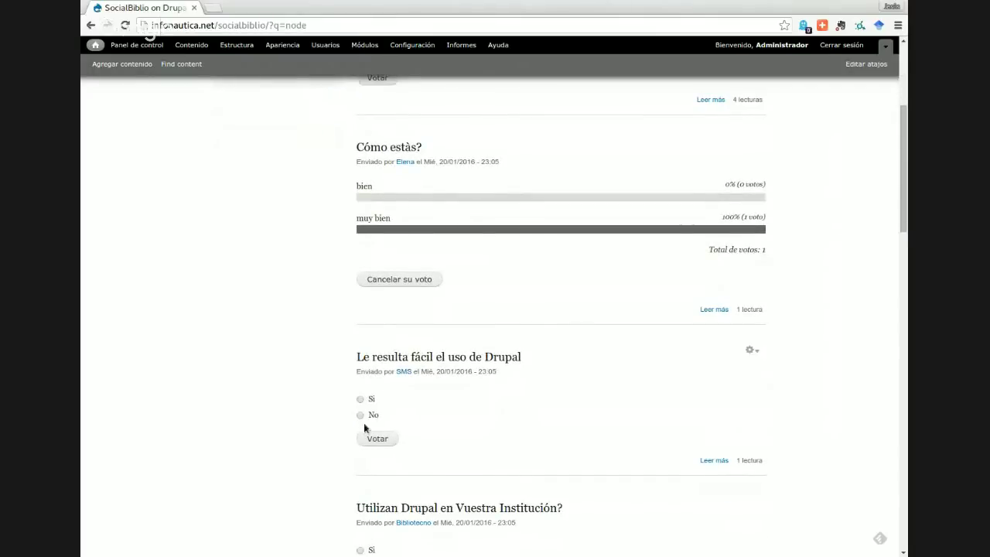
pyautogui.click(360, 398)
pyautogui.click(382, 441)
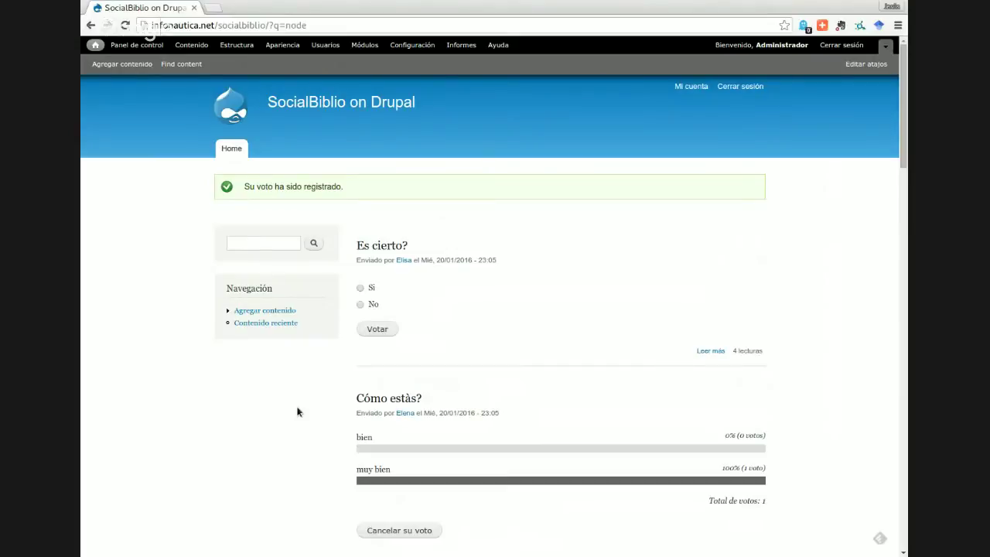
# Vote "Si" in the poll "Utilizan Drupal en Vuestra Institución?" and look over the polls that follow it
pyautogui.scroll(-5, 297, 412)
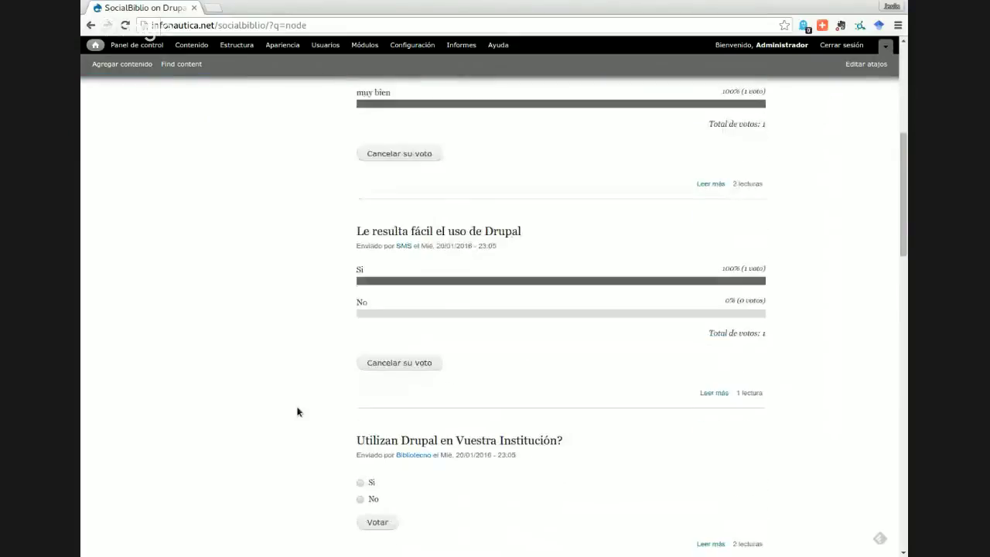
pyautogui.scroll(-4, 297, 411)
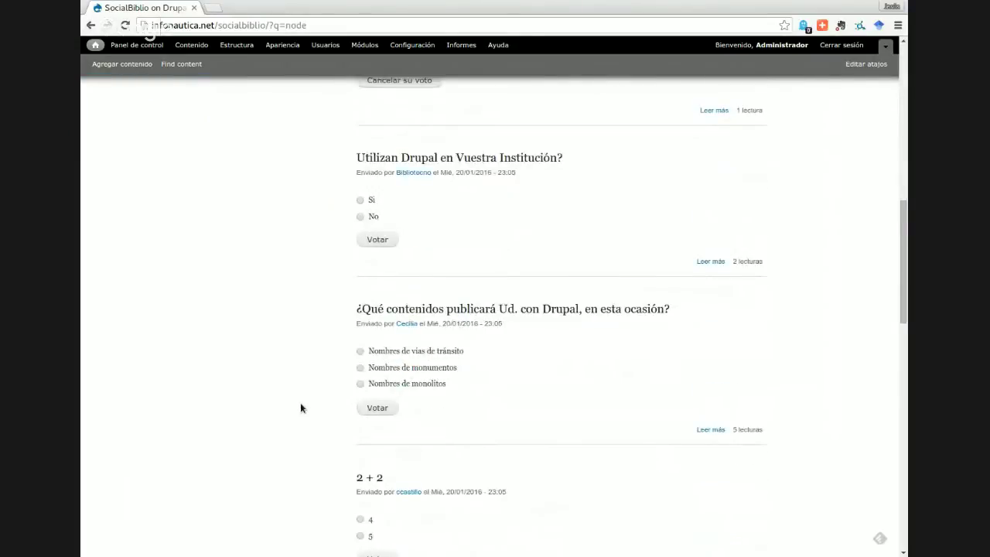
pyautogui.click(359, 199)
pyautogui.click(378, 239)
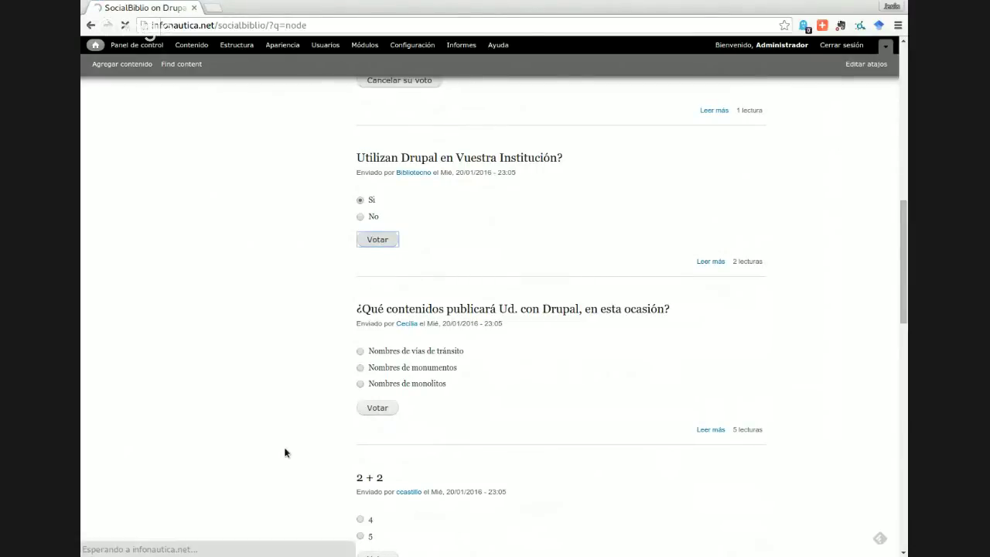
pyautogui.scroll(-3, 315, 451)
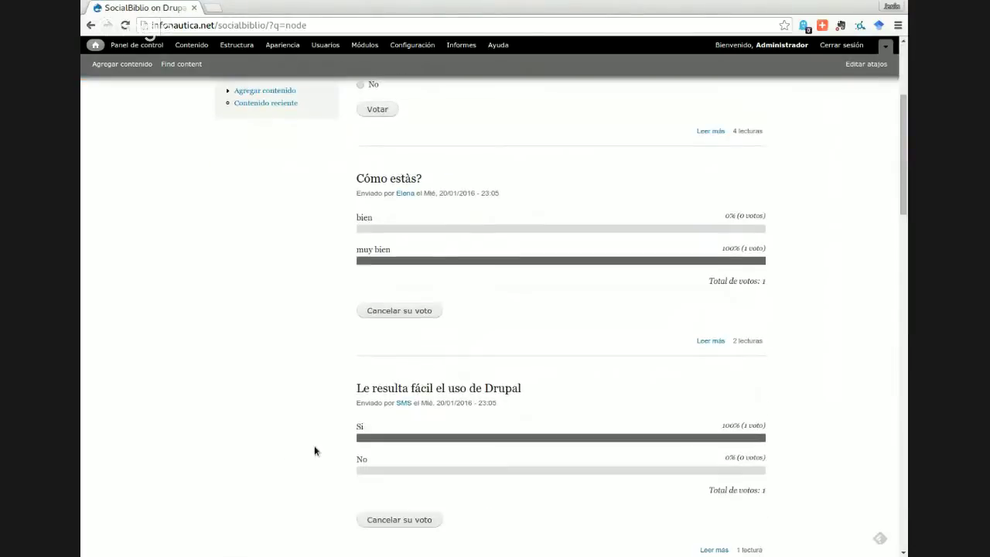
pyautogui.scroll(-7, 314, 451)
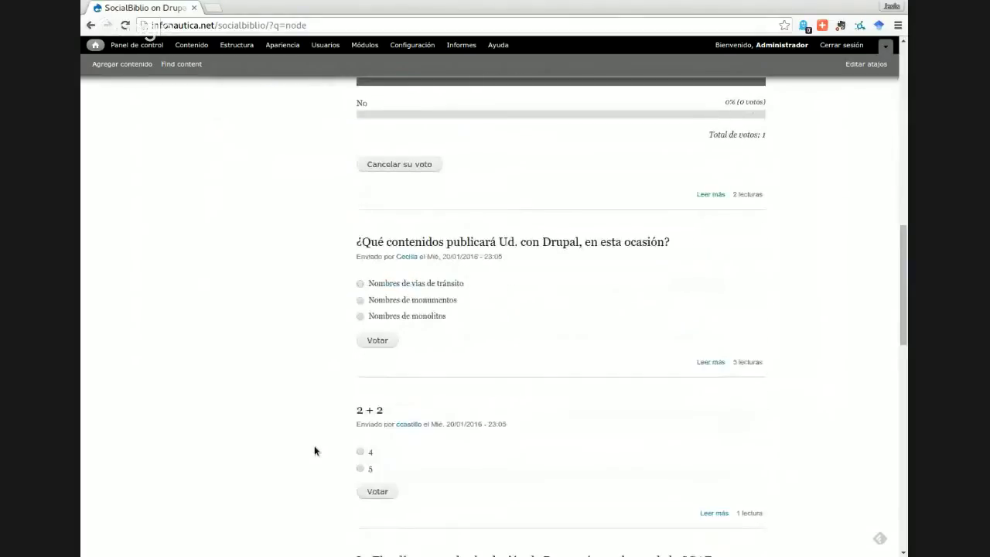
pyautogui.scroll(-1, 314, 451)
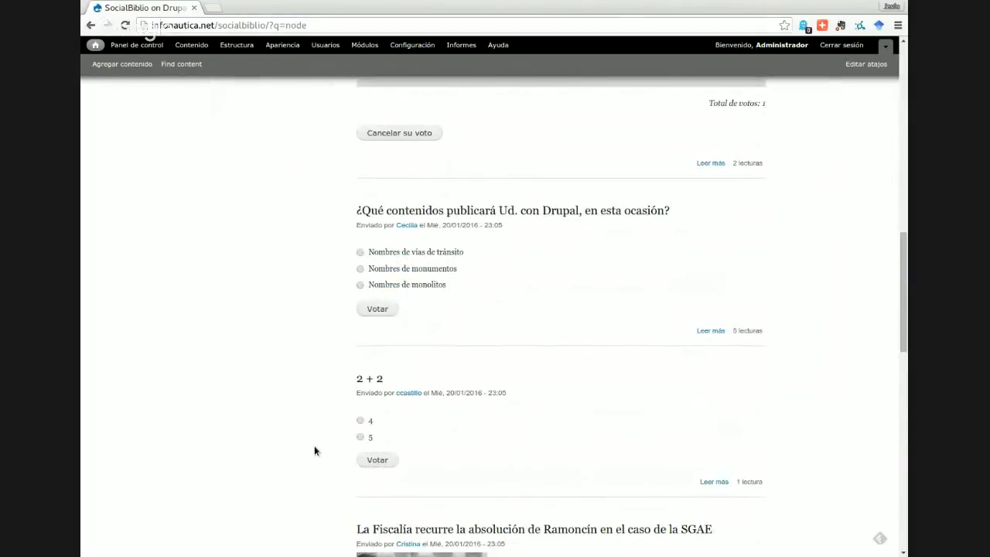
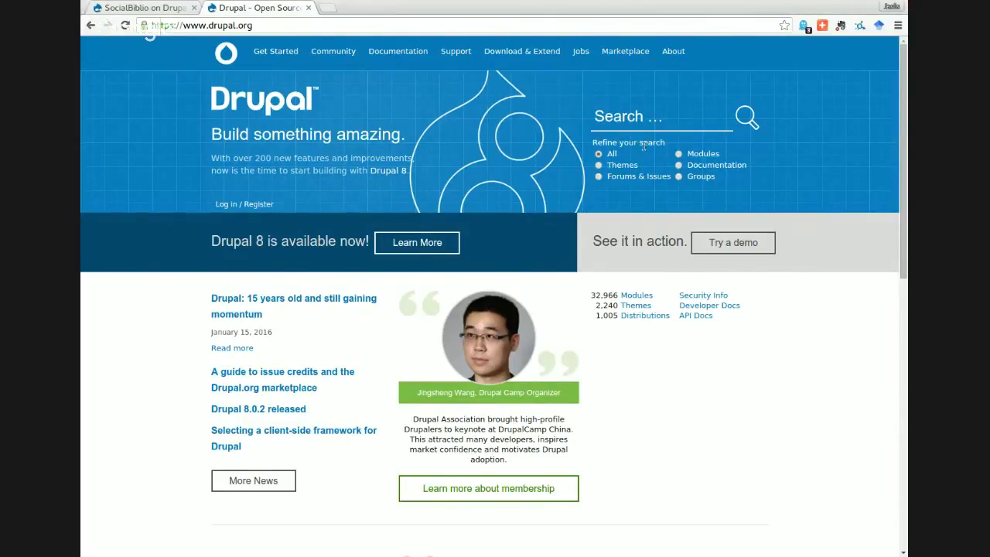
# On drupal.org, open the list of most installed themes and search for those compatible with core 7.x
pyautogui.click(528, 81)
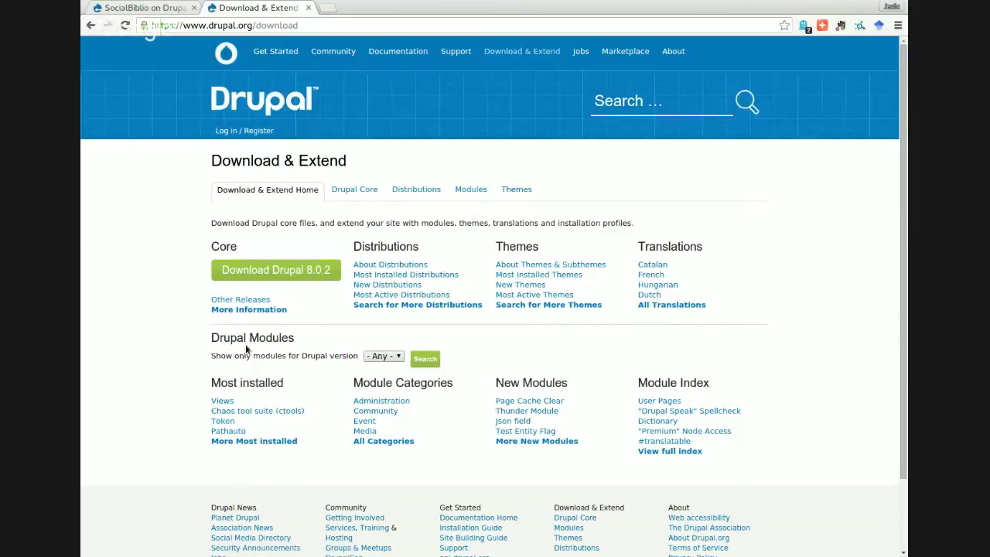
pyautogui.click(527, 294)
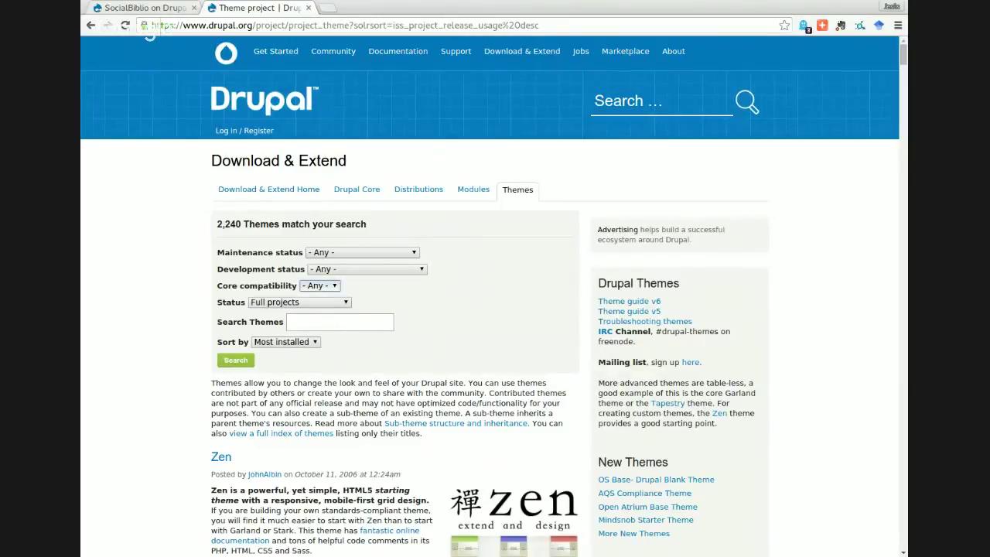
pyautogui.click(332, 349)
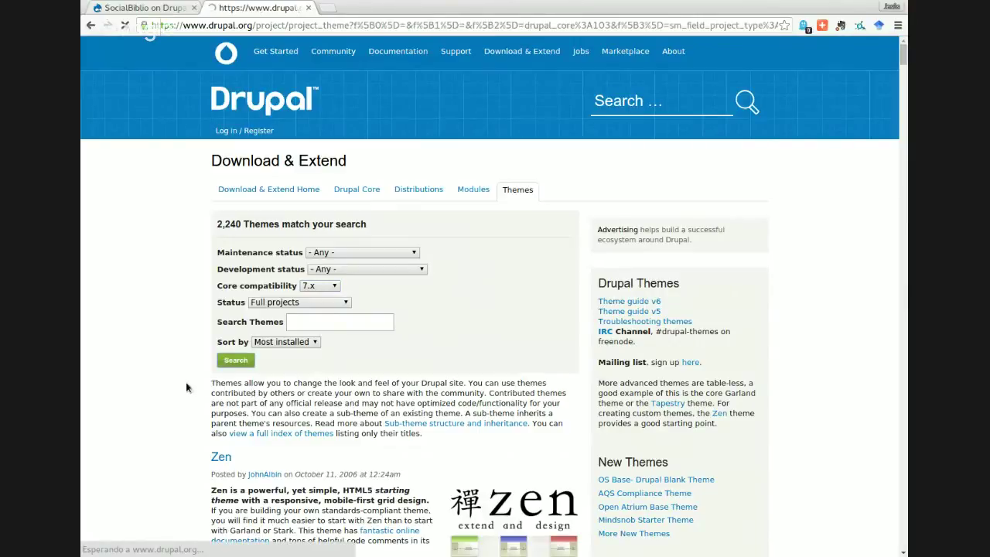
# Browse the 7.x themes, from Zen through Omega and Adminimal, and open the Corporate Clean project page
pyautogui.scroll(-3, 186, 387)
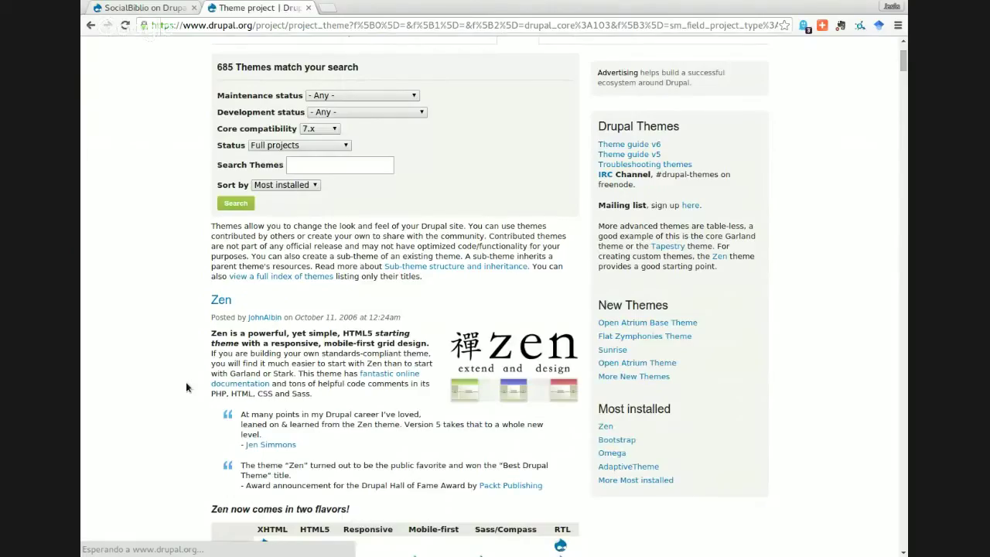
pyautogui.scroll(-3, 185, 387)
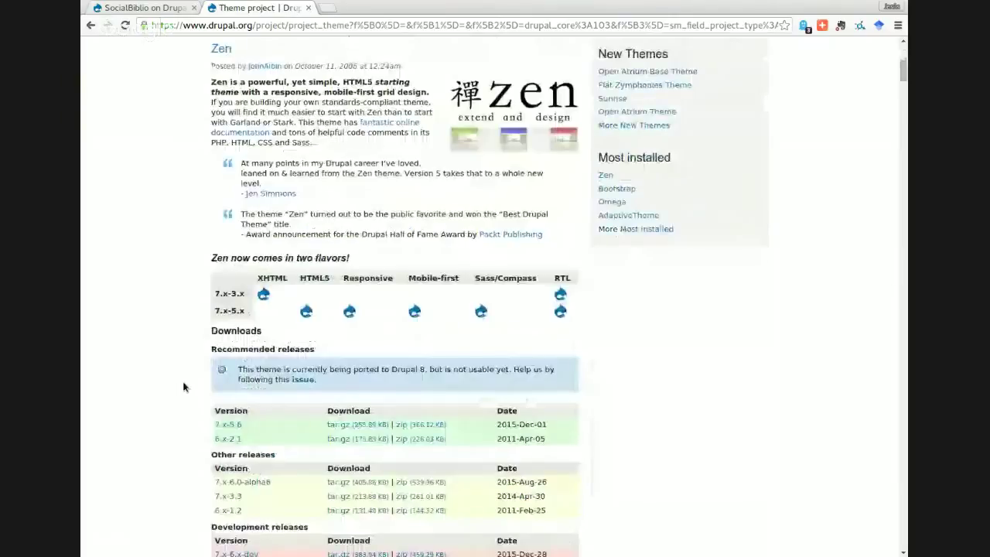
pyautogui.scroll(-6, 184, 387)
pyautogui.scroll(-14, 183, 387)
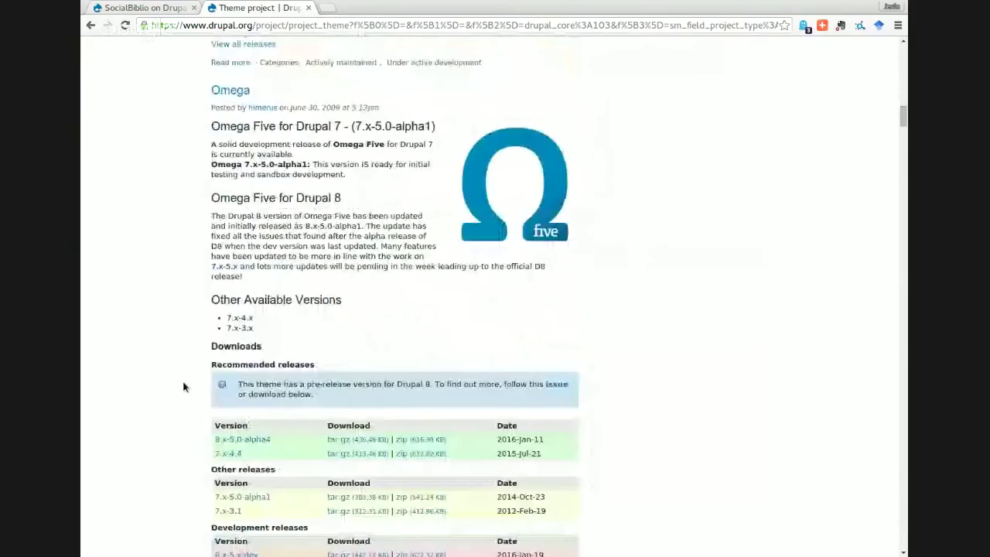
pyautogui.scroll(-8, 183, 387)
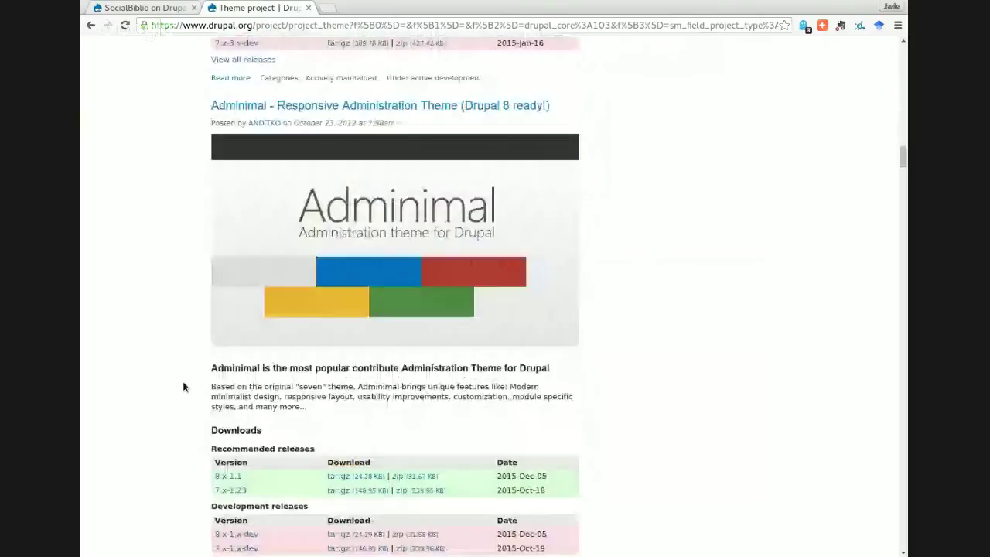
pyautogui.scroll(-5, 183, 386)
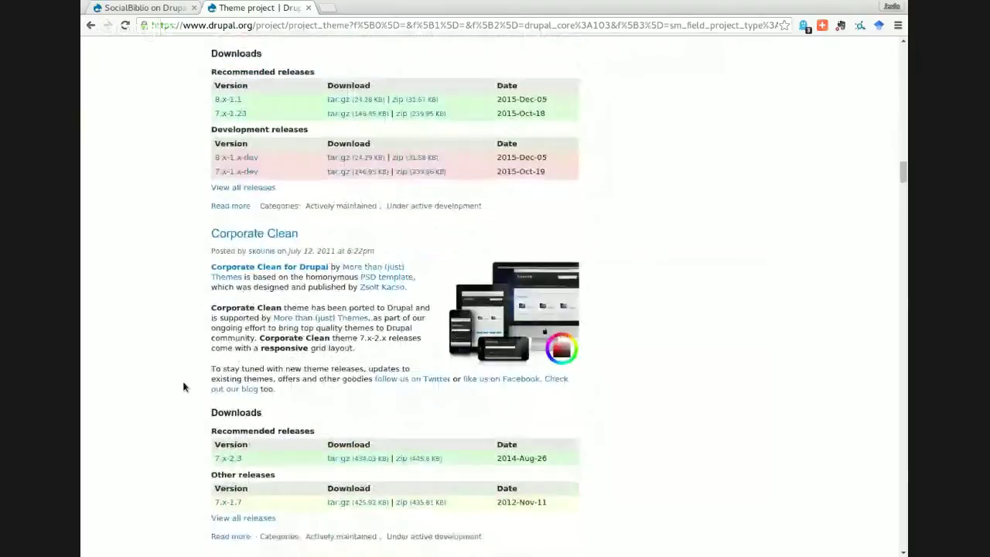
pyautogui.scroll(-2, 183, 386)
pyautogui.scroll(-1, 183, 386)
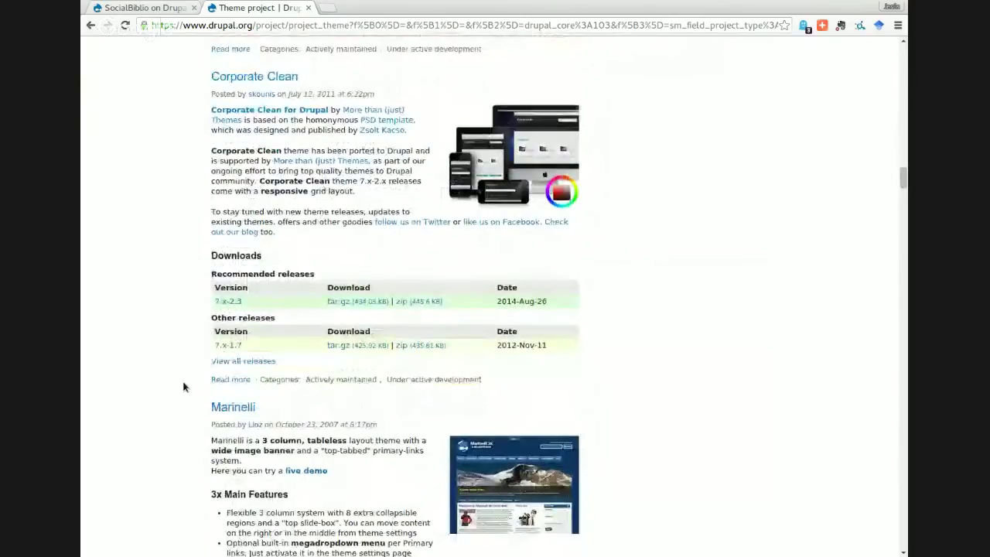
pyautogui.scroll(2, 183, 387)
pyautogui.click(263, 171)
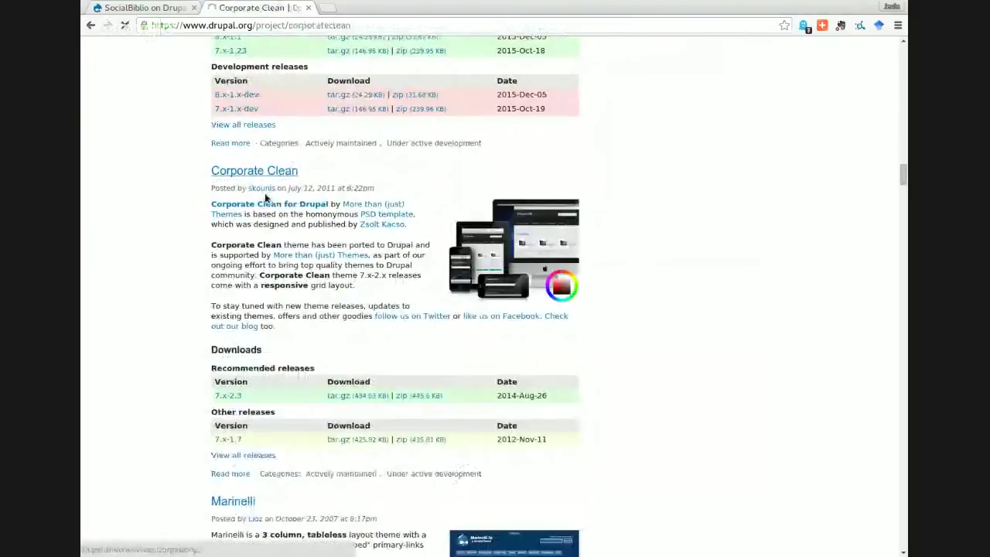
# Review Corporate Clean's features, documentation and update notes down to the downloads of its recommended release 7.x-2.3
pyautogui.scroll(-3, 307, 367)
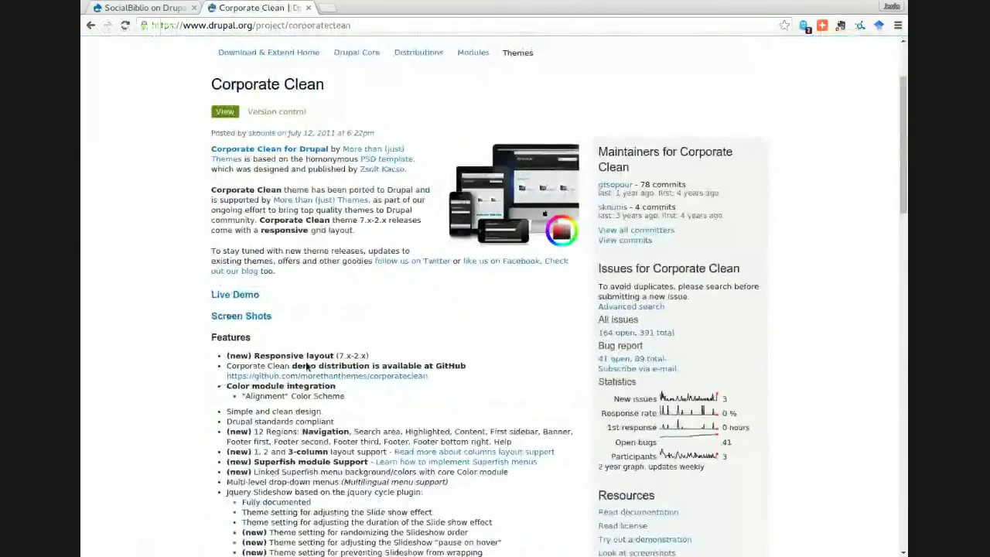
pyautogui.scroll(2, 293, 359)
pyautogui.scroll(-3, 173, 358)
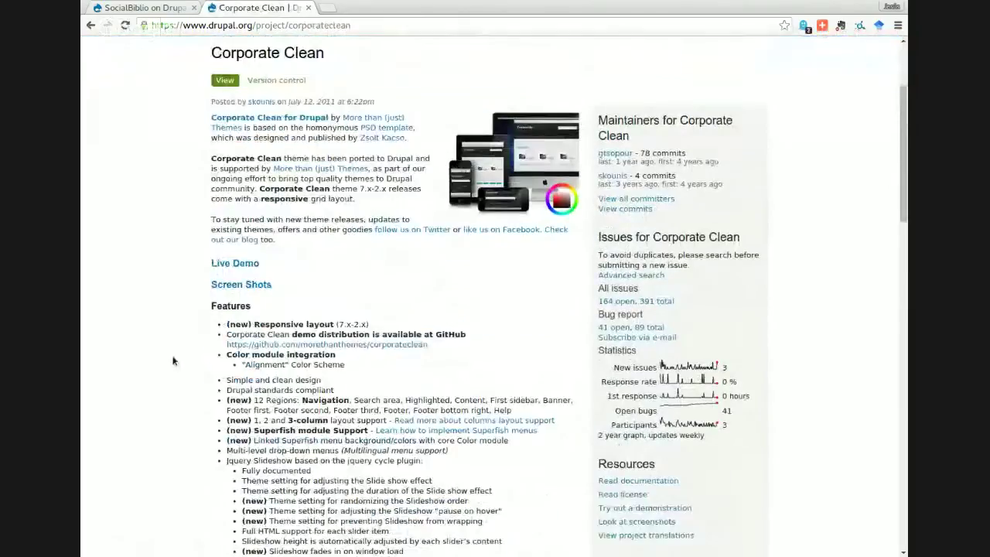
pyautogui.scroll(-3, 246, 320)
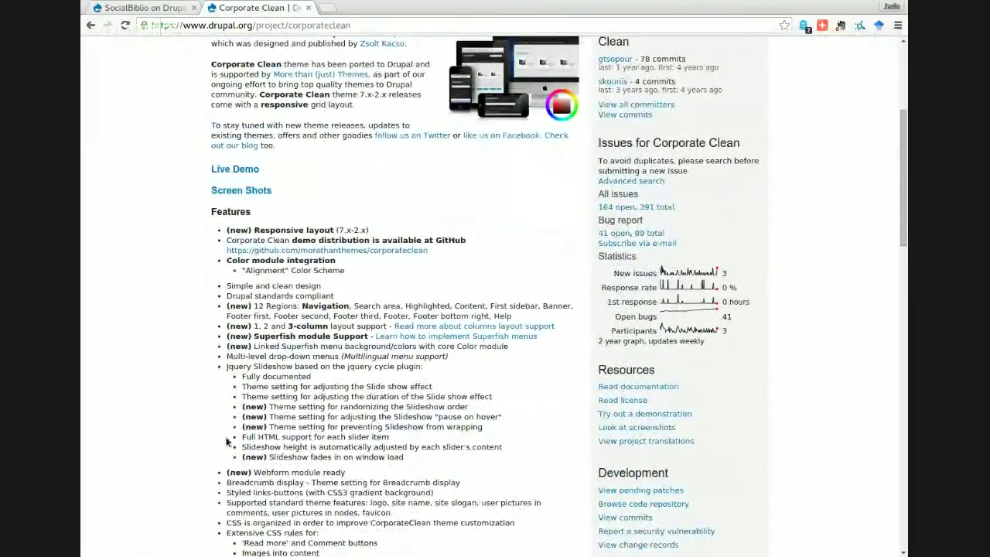
pyautogui.scroll(-6, 167, 419)
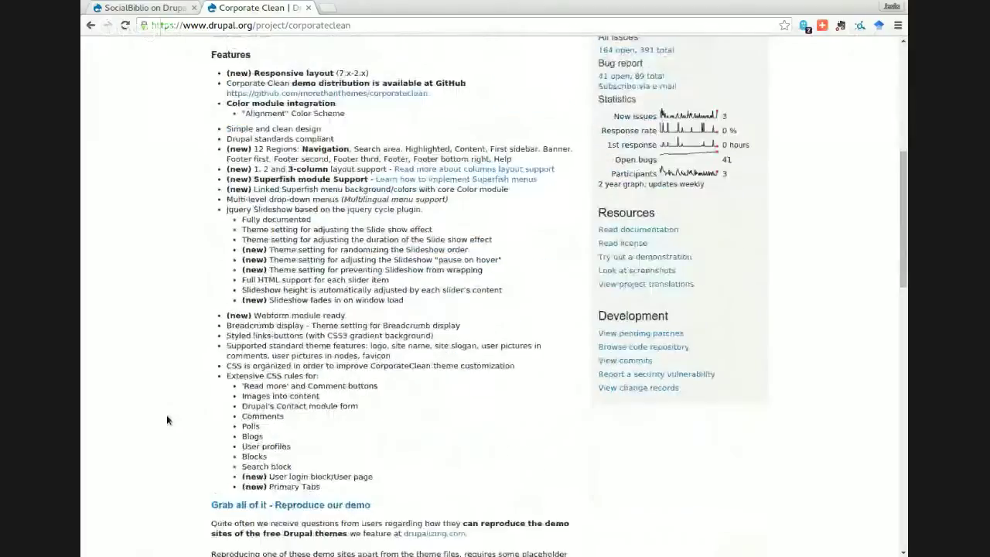
pyautogui.scroll(-16, 167, 419)
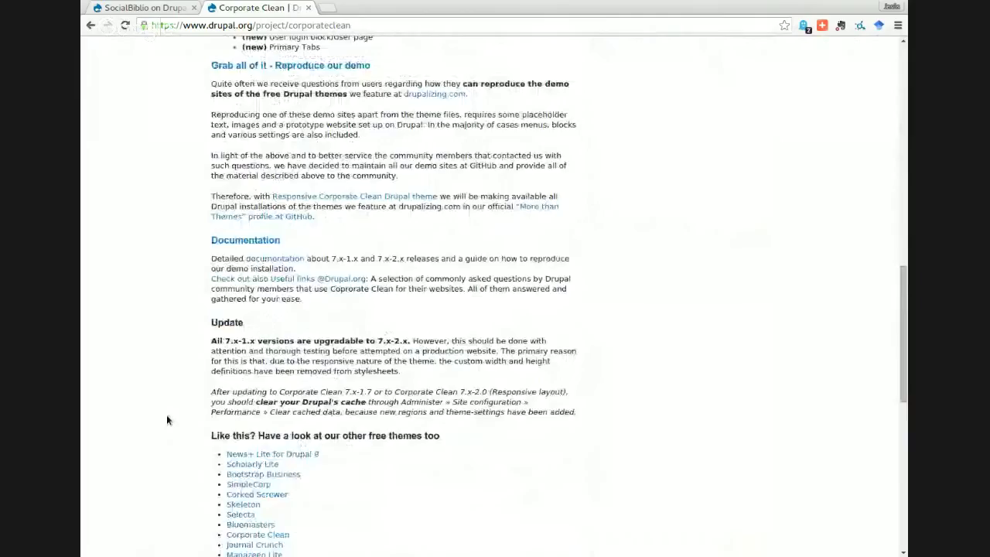
pyautogui.scroll(-11, 167, 420)
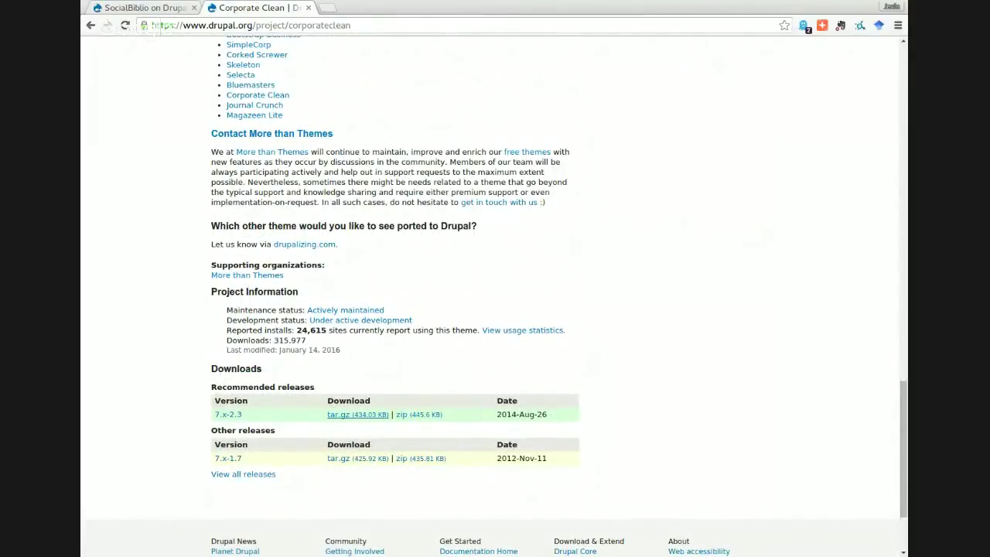
pyautogui.click(146, 7)
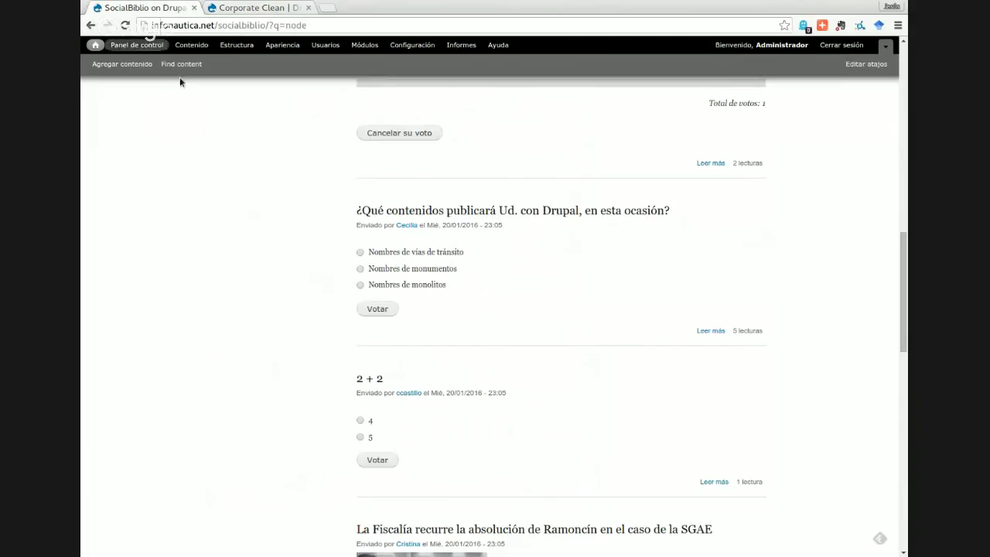
pyautogui.click(282, 45)
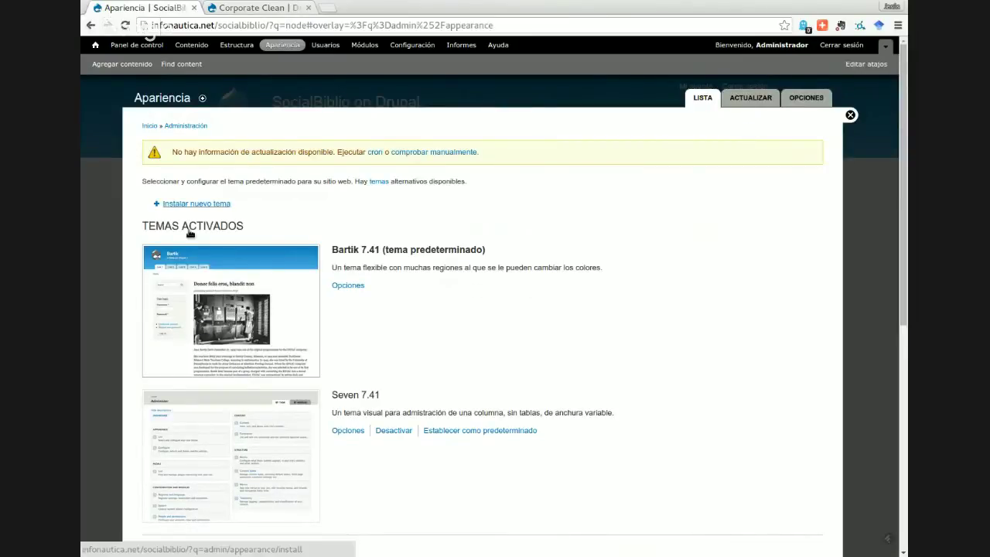
pyautogui.click(185, 203)
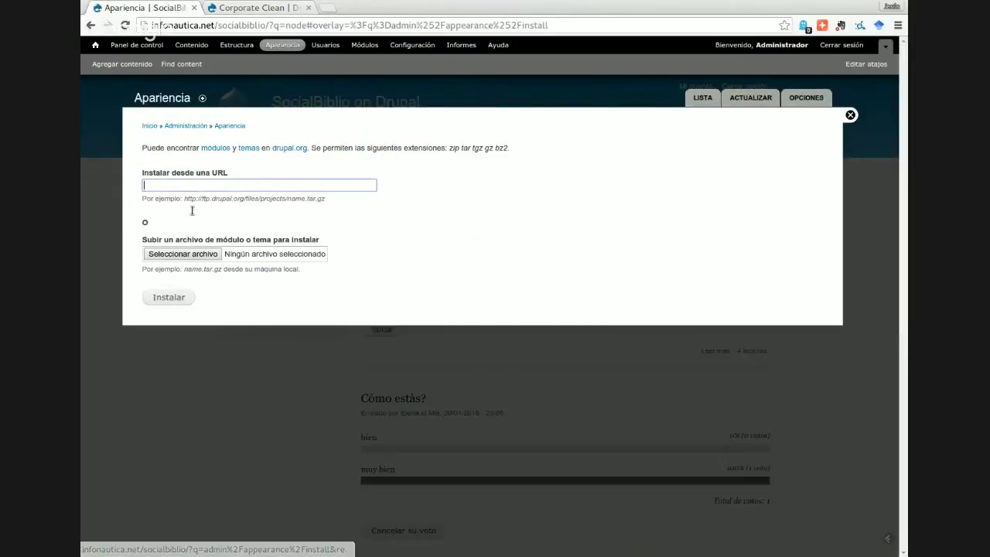
pyautogui.write('https://ftp.drupal.org/files/projects/corporateclean-7.x-2.3.tar.gz')
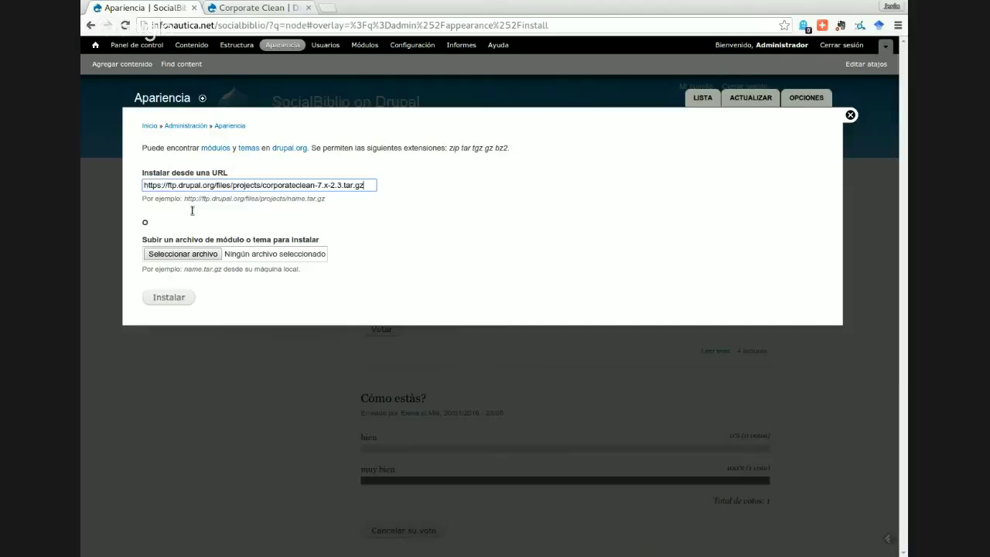
pyautogui.click(183, 324)
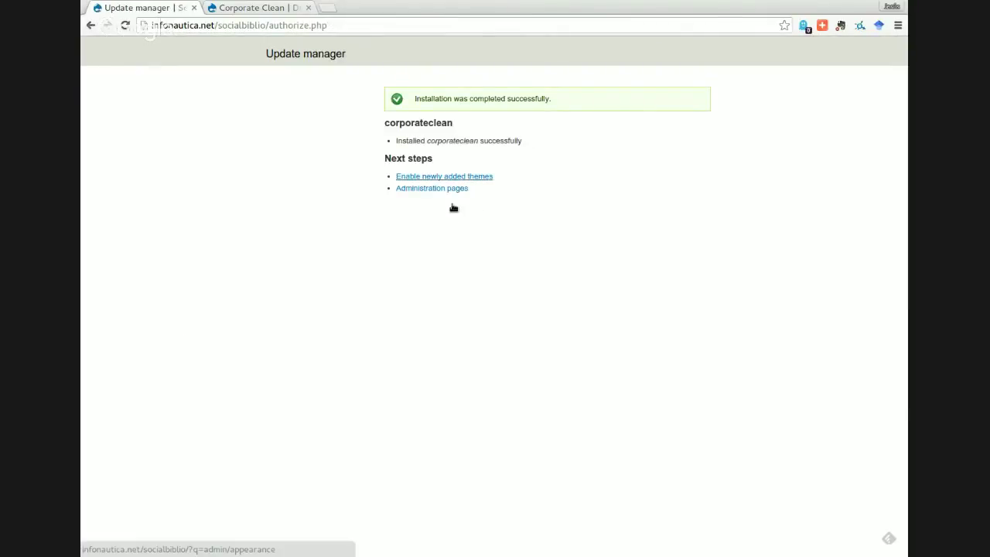
# Go to the newly added themes, then enable CorporateClean 7.x-2.3 and set it as the default theme
pyautogui.click(453, 176)
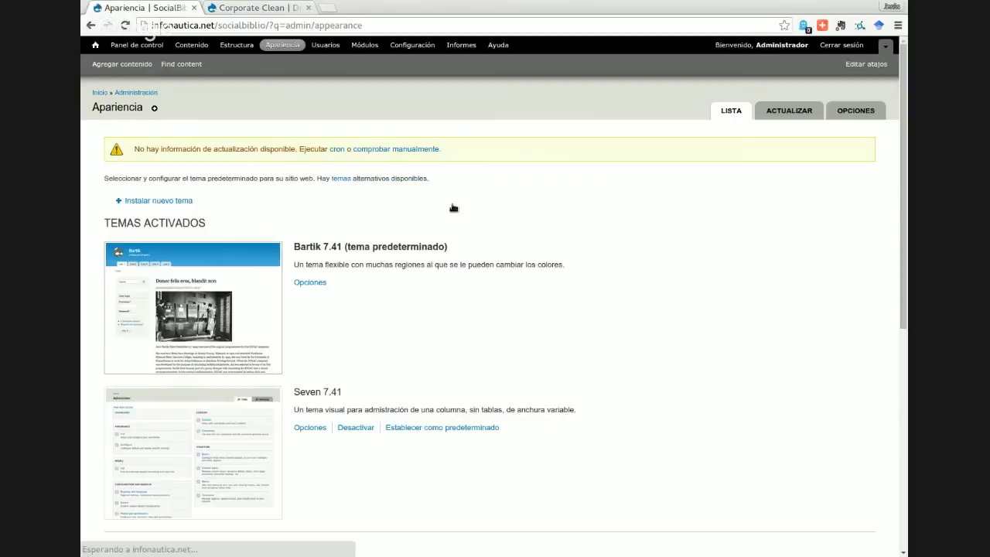
pyautogui.scroll(-2, 441, 349)
pyautogui.scroll(-5, 440, 350)
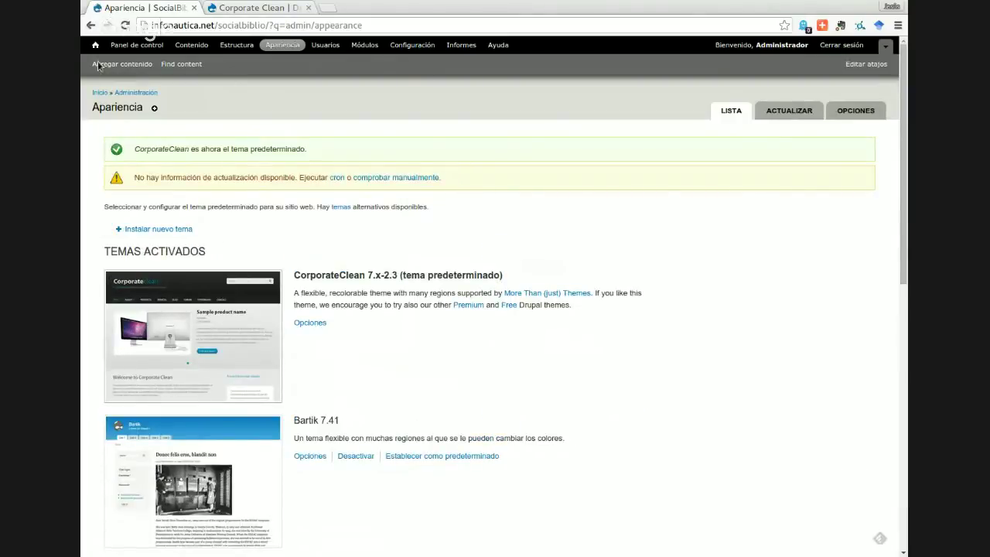
# Open the site's home page in a new tab and review the poll "¿Parece más fácil de lo que realmente es?" in the new theme
pyautogui.middleClick(100, 92)
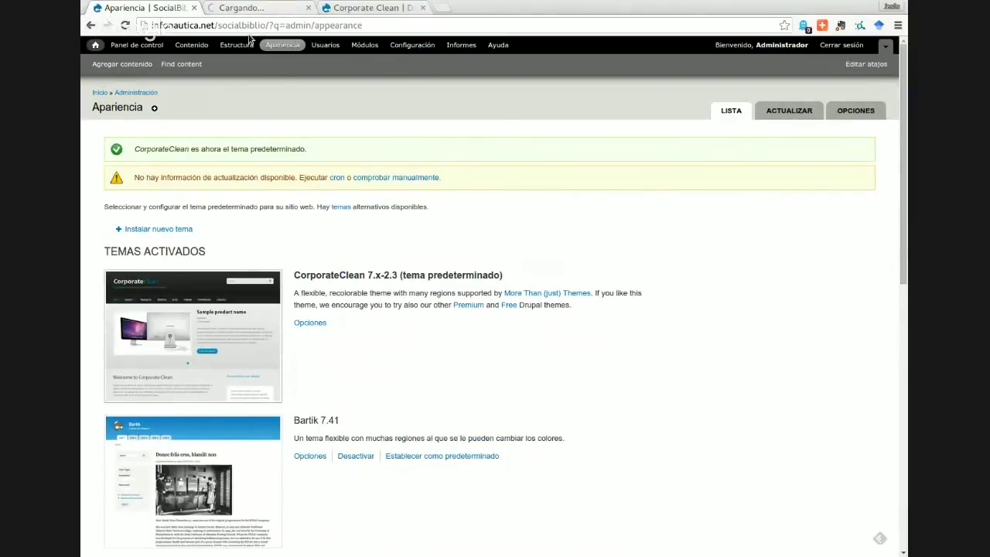
pyautogui.click(249, 8)
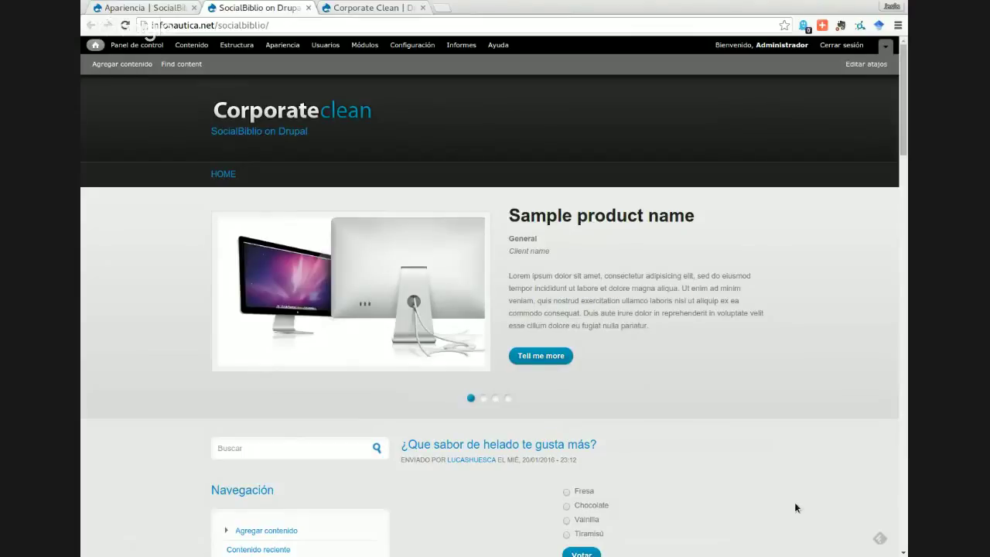
pyautogui.scroll(-3, 718, 437)
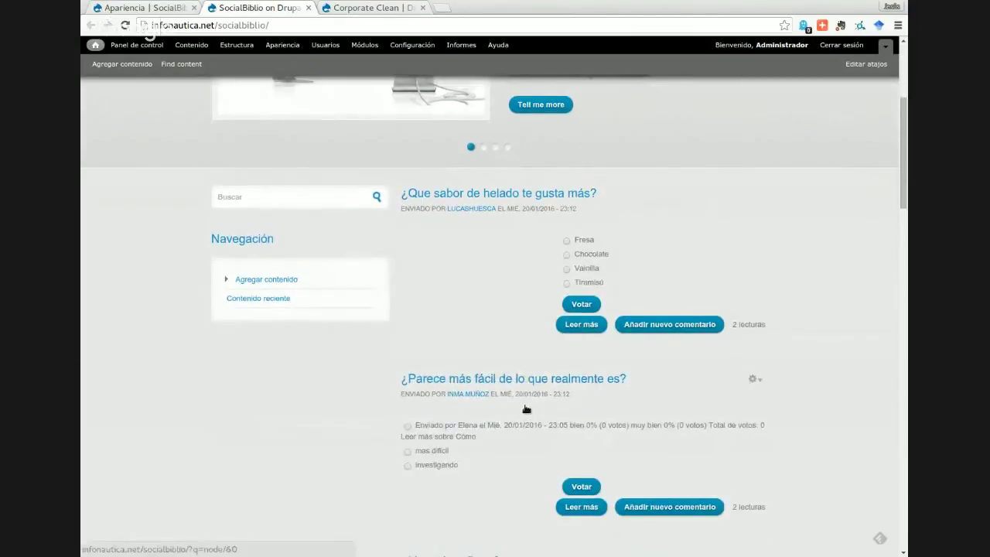
pyautogui.click(525, 405)
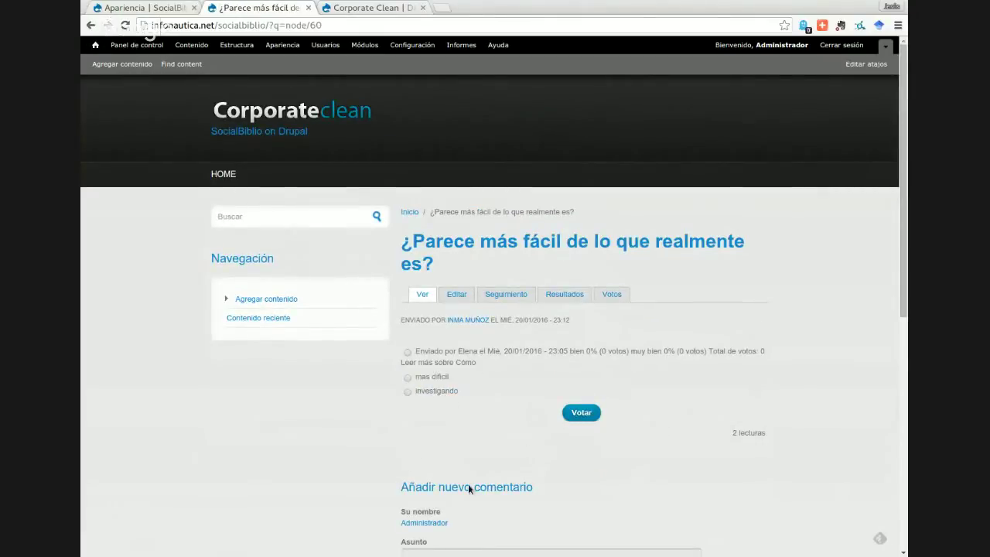
pyautogui.scroll(-3, 358, 474)
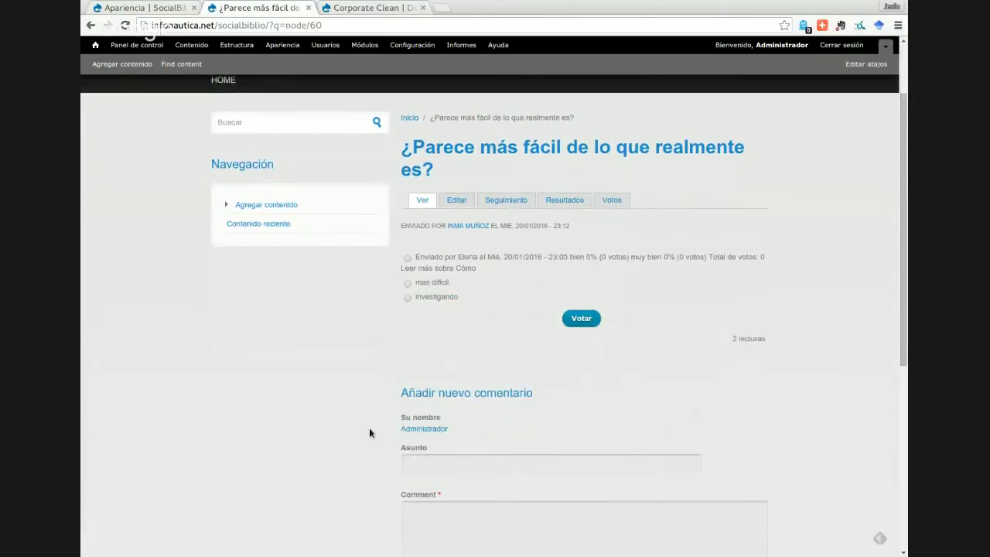
pyautogui.scroll(-2, 369, 430)
pyautogui.scroll(5, 369, 431)
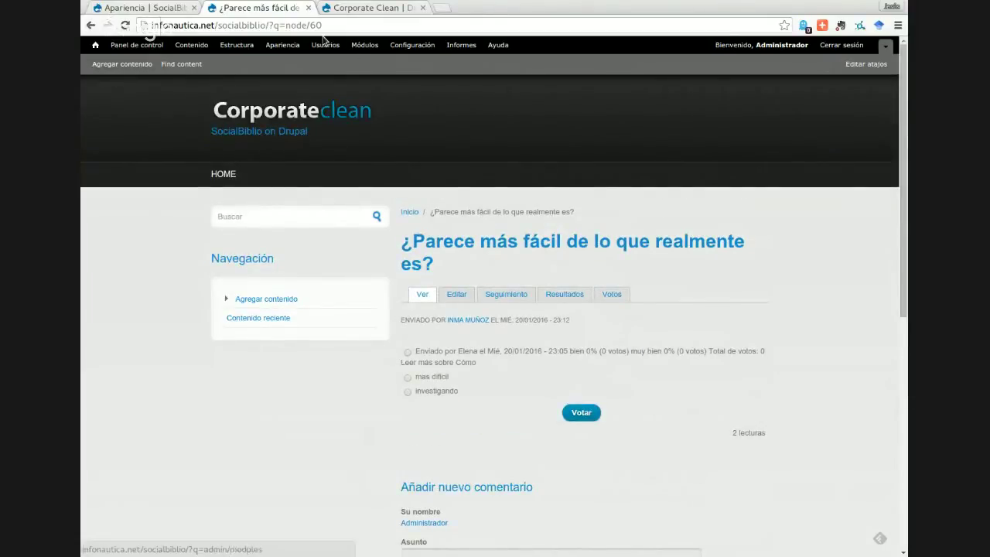
# Set Bartik 7.41 as the default theme and reload the open poll page to check its appearance
pyautogui.click(143, 9)
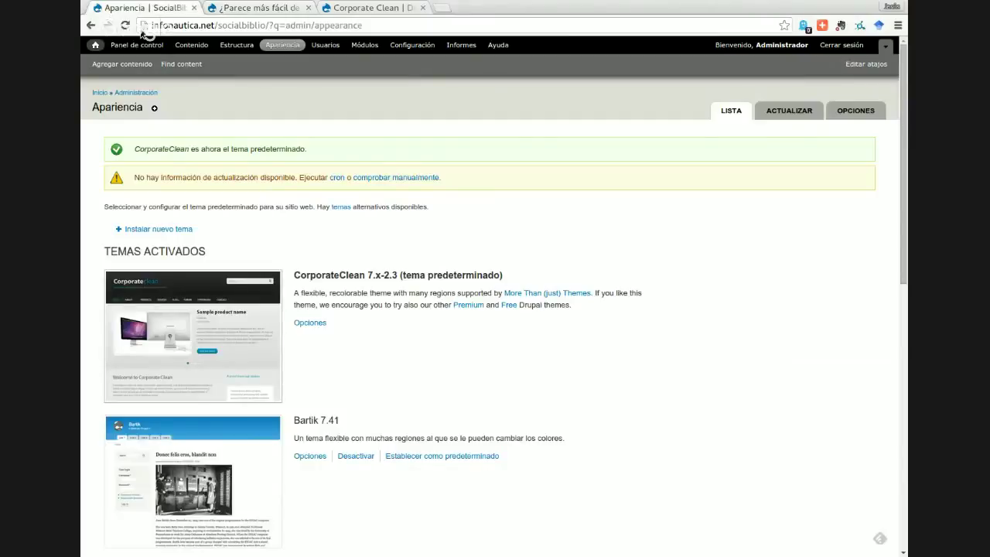
pyautogui.scroll(-2, 462, 250)
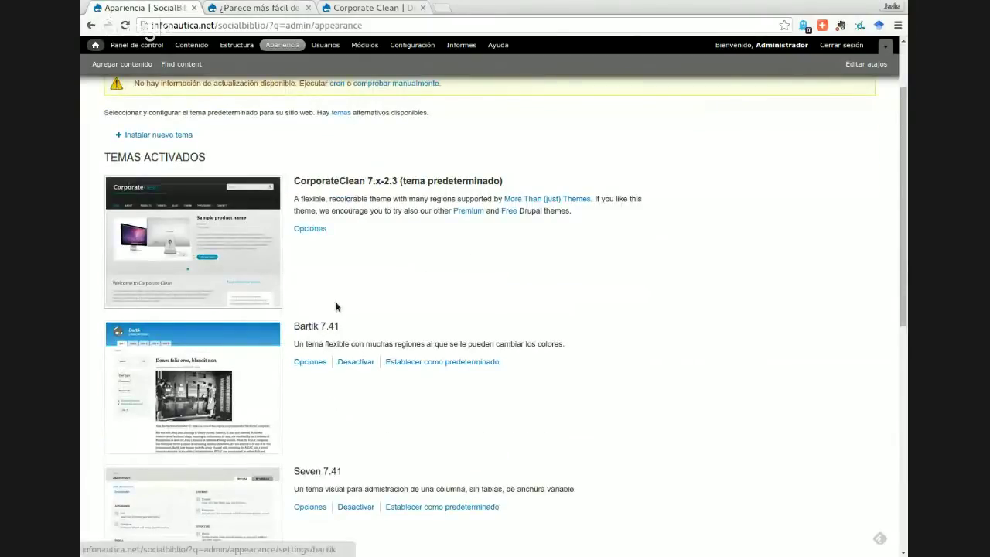
pyautogui.click(433, 362)
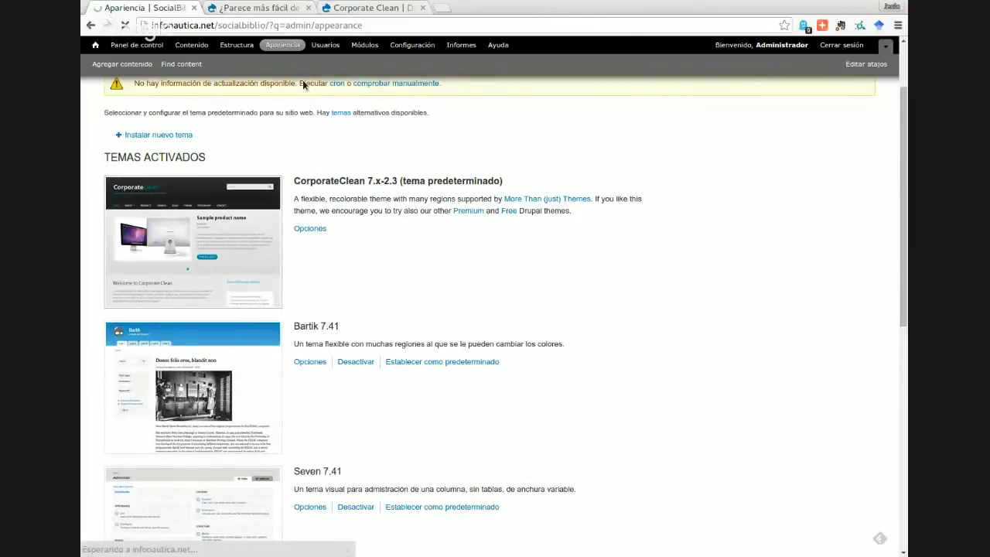
pyautogui.click(257, 8)
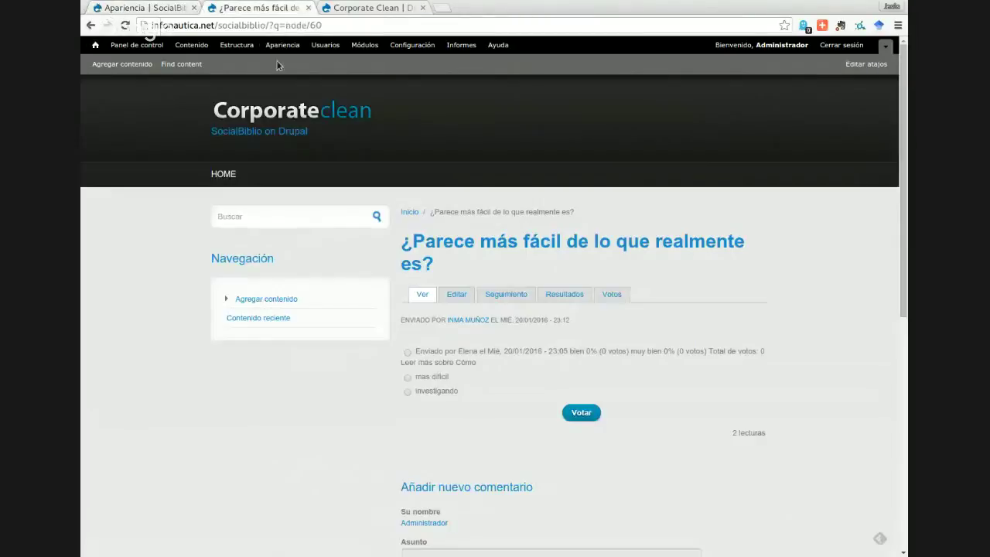
pyautogui.press('F5')
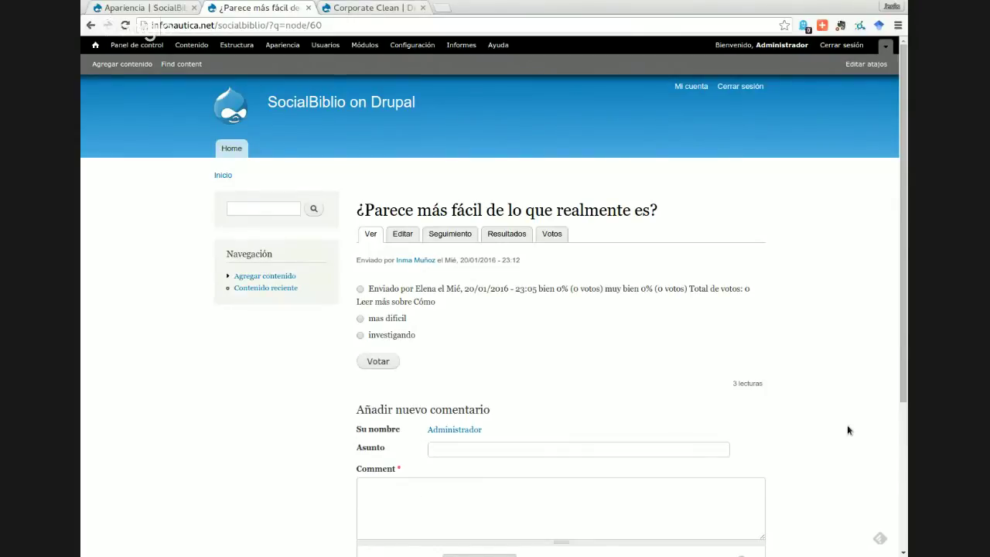
# On drupal.org, open the list of modules and search for those with core compatibility 7.x
pyautogui.click(368, 8)
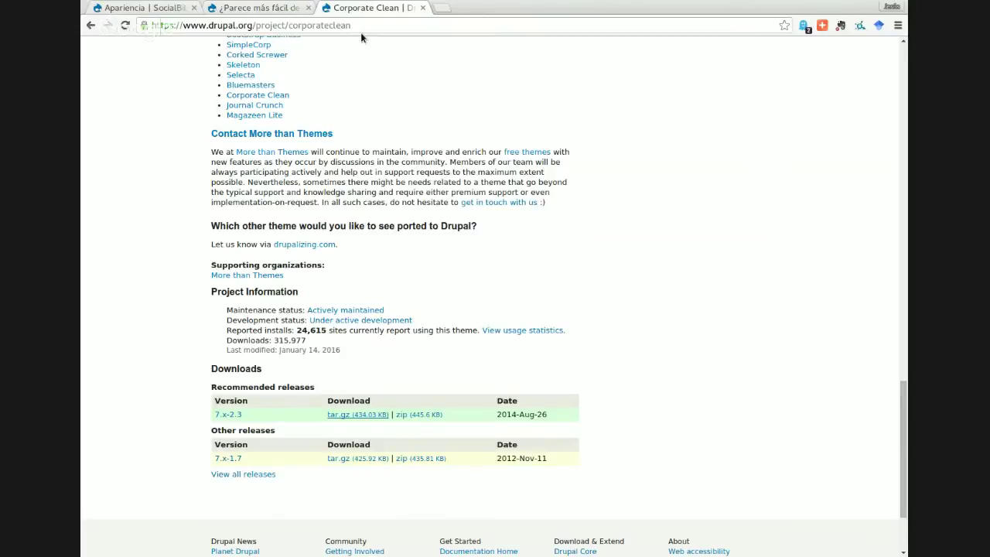
pyautogui.scroll(20, 263, 206)
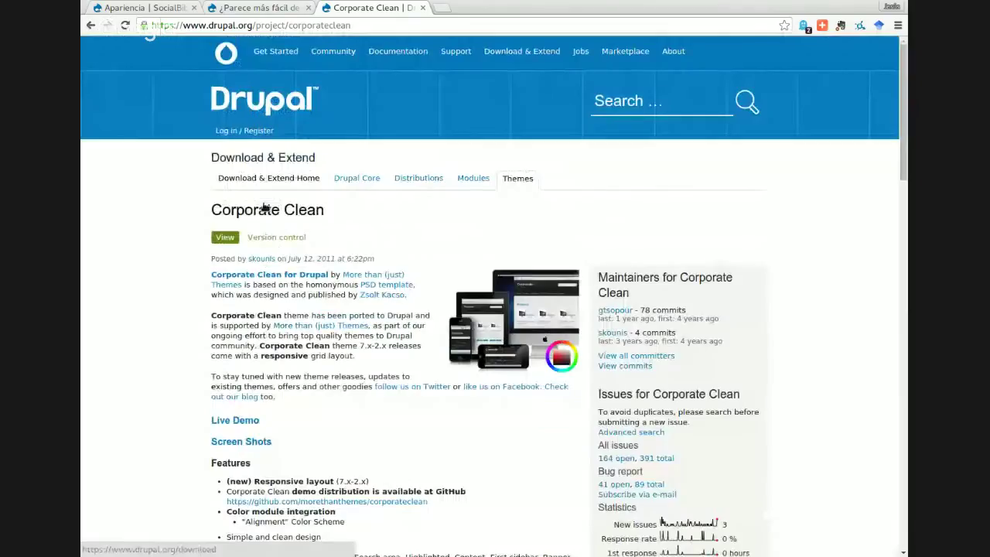
pyautogui.click(268, 177)
pyautogui.click(472, 189)
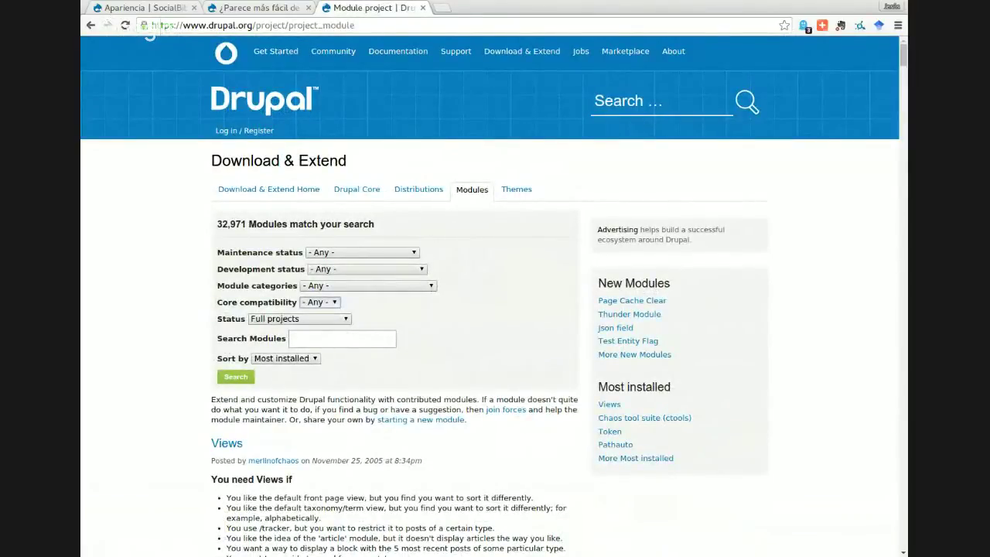
pyautogui.click(316, 329)
pyautogui.click(236, 377)
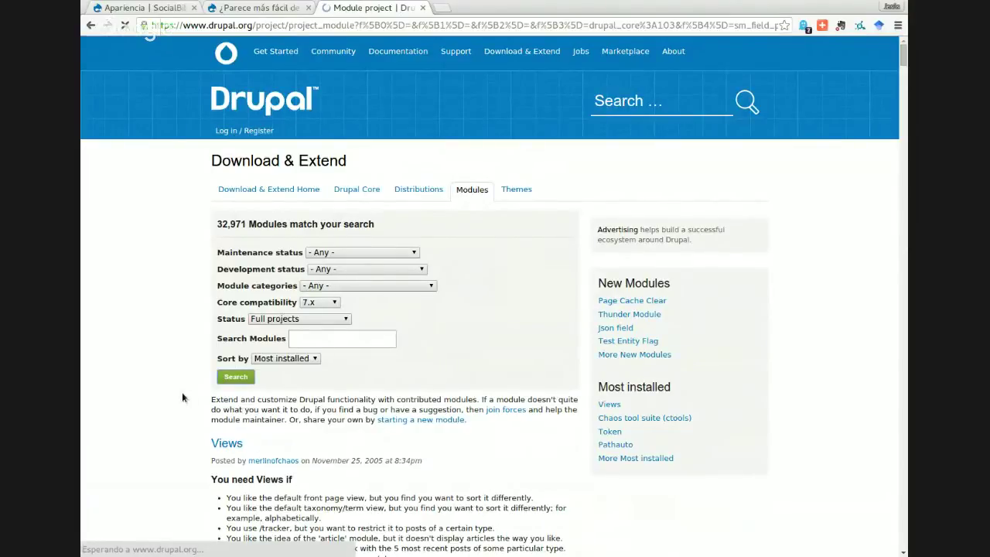
# Browse the most installed 7.x modules, from Views through Webform, IMCE and Date, and open the CKEditor - WYSIWYG HTML editor project page
pyautogui.scroll(-2, 182, 397)
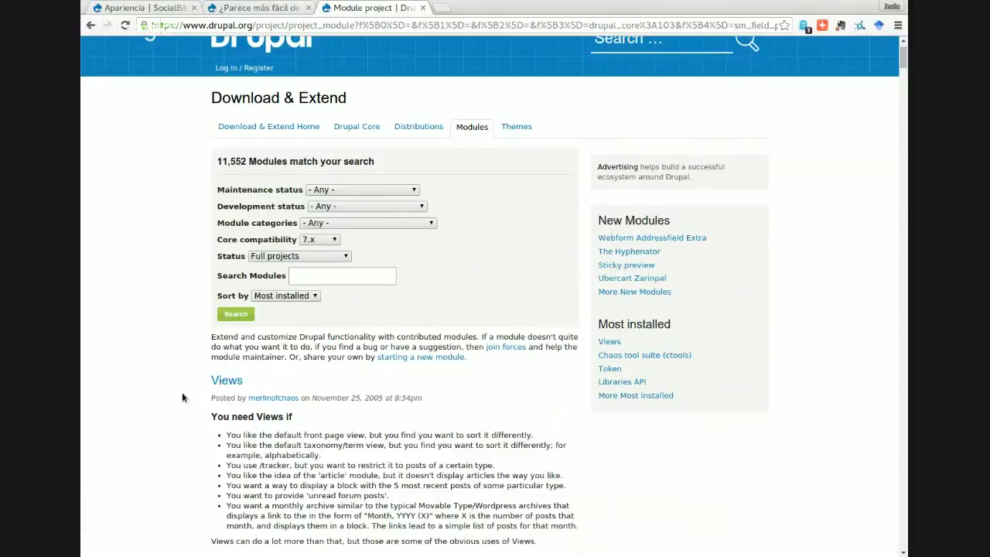
pyautogui.scroll(-15, 182, 396)
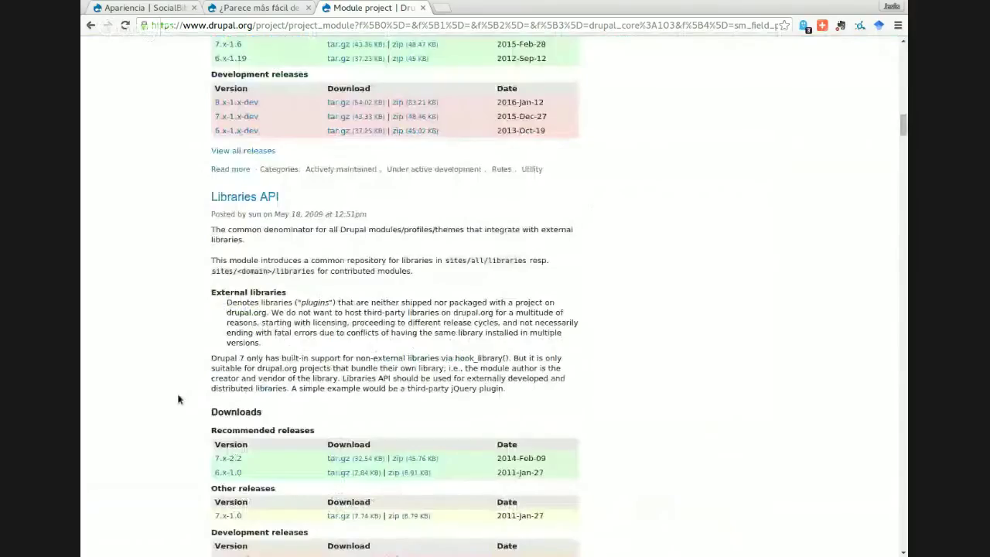
pyautogui.scroll(-15, 178, 399)
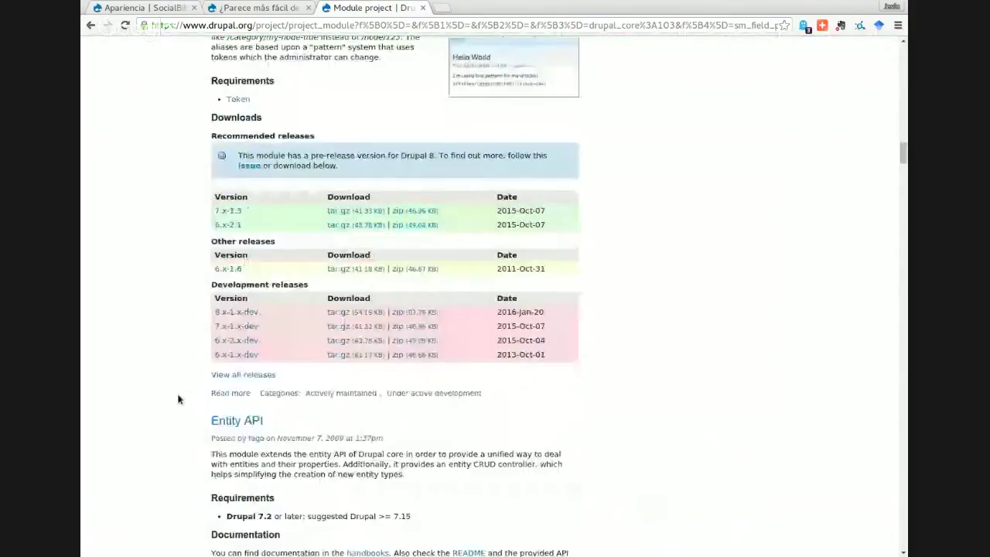
pyautogui.scroll(-13, 178, 399)
pyautogui.scroll(-5, 177, 399)
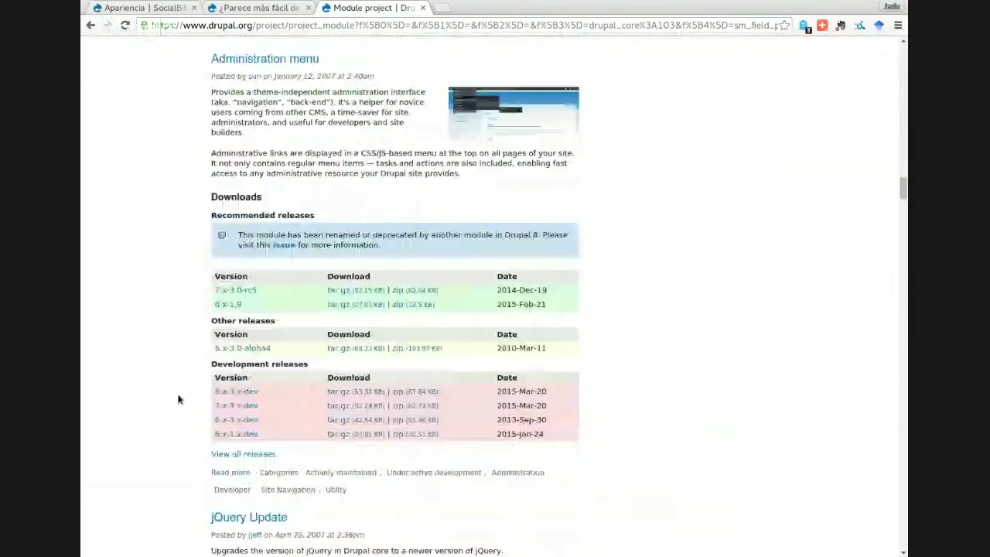
pyautogui.scroll(-20, 178, 399)
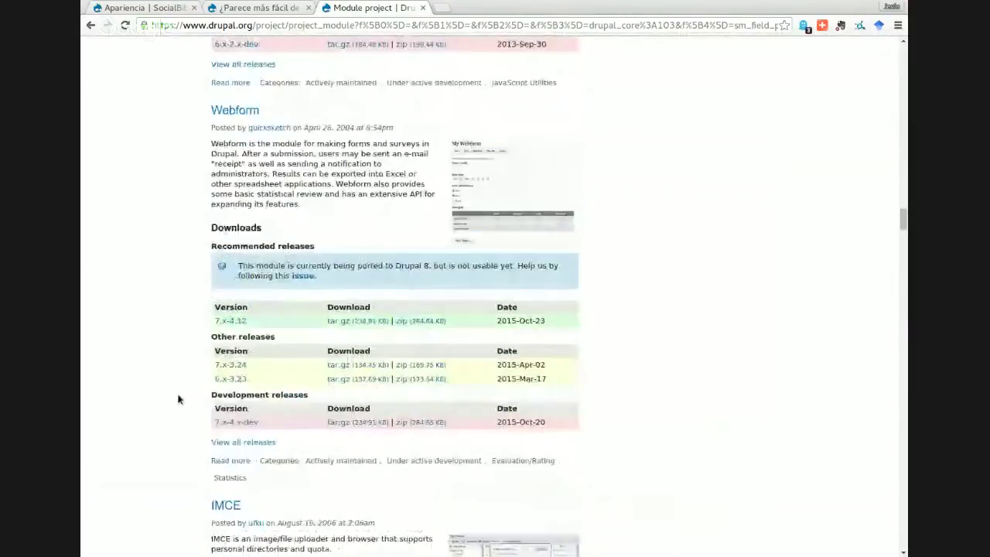
pyautogui.scroll(-11, 178, 399)
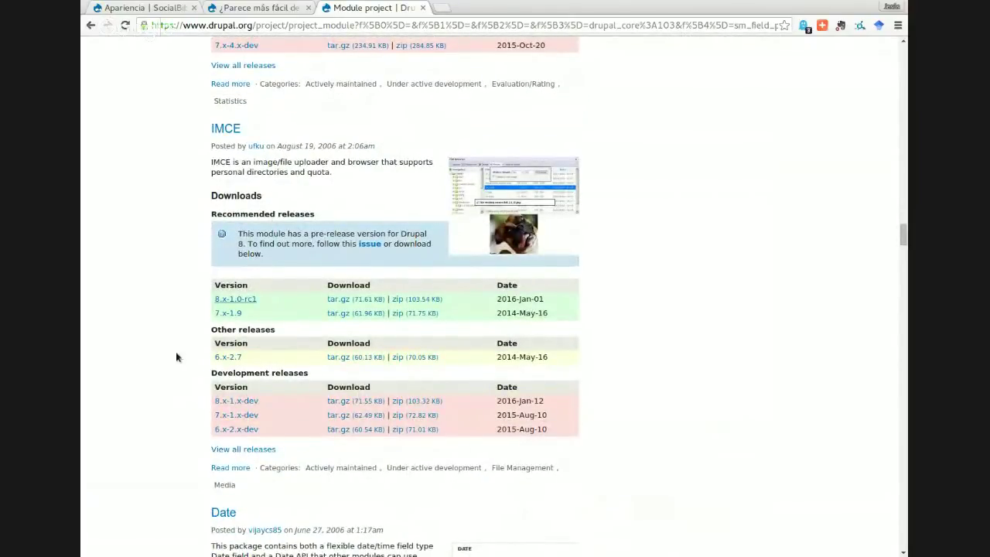
pyautogui.scroll(-5, 146, 362)
pyautogui.scroll(-8, 171, 359)
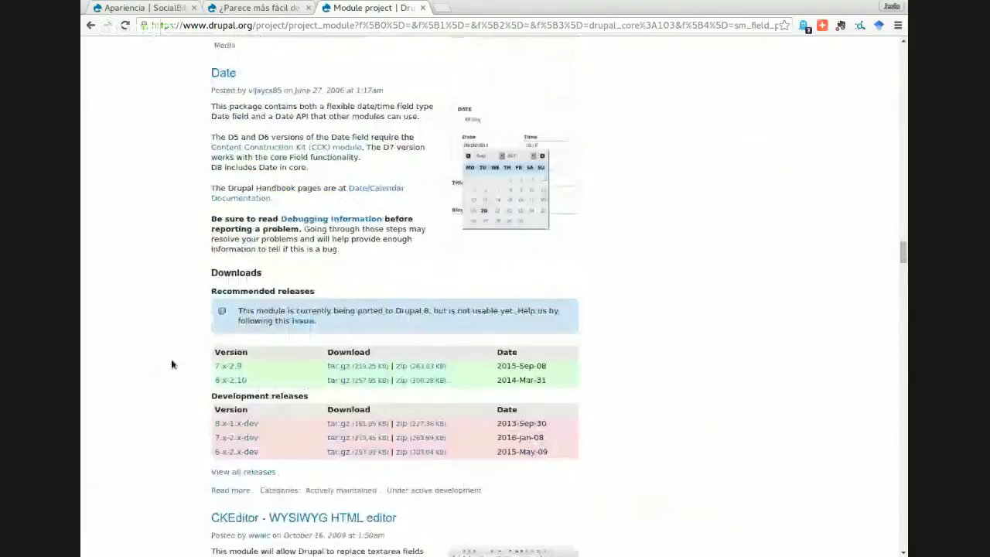
pyautogui.scroll(-6, 171, 359)
pyautogui.scroll(-1, 171, 358)
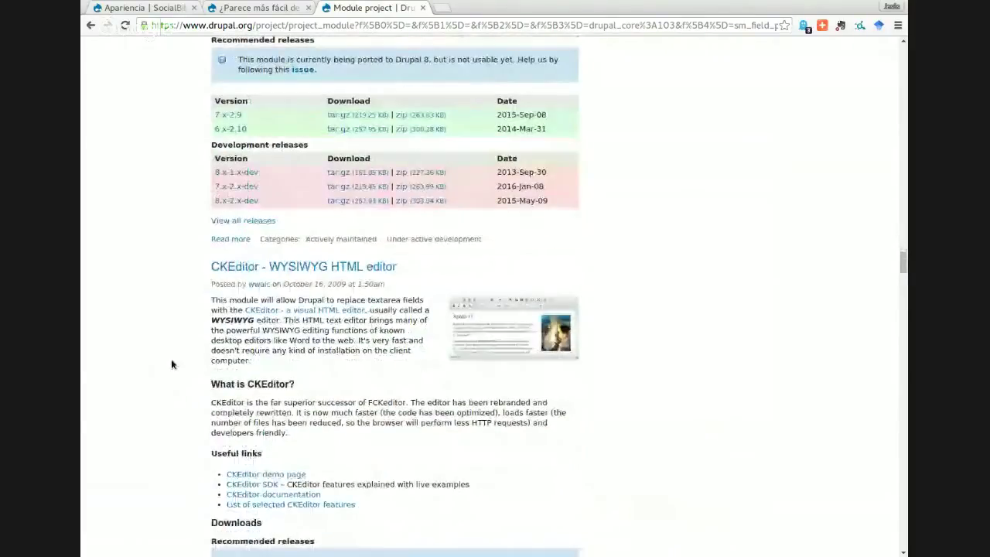
pyautogui.click(244, 266)
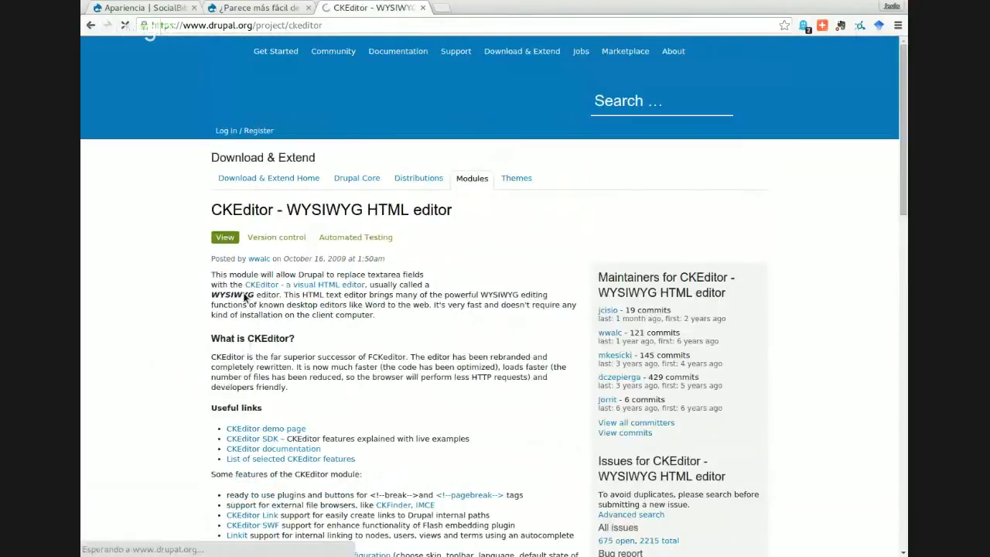
# Review CKEditor's features, installation notes and required components down to the downloads of its recommended release 7.x-1.17
pyautogui.scroll(-3, 283, 159)
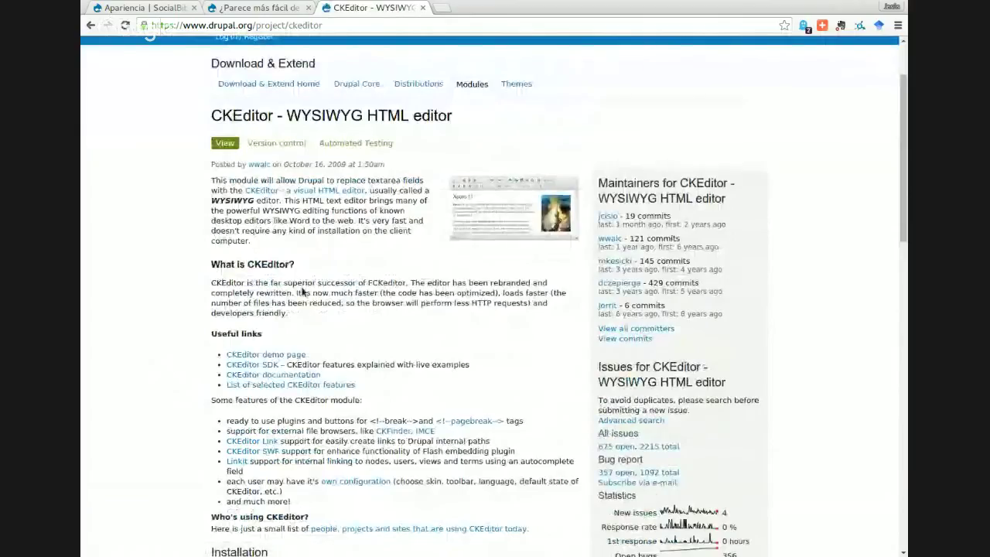
pyautogui.scroll(-2, 352, 380)
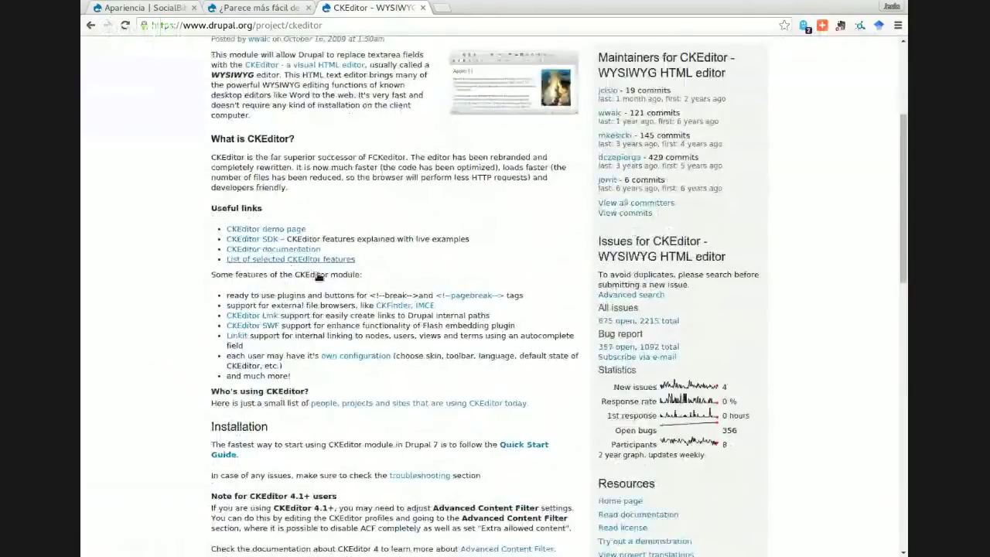
pyautogui.scroll(-3, 350, 297)
pyautogui.scroll(-5, 350, 296)
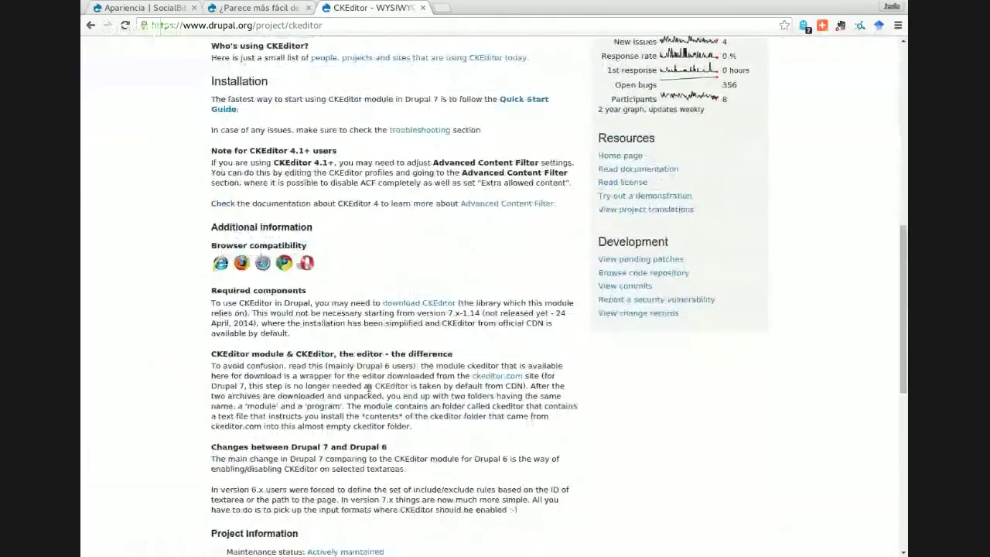
pyautogui.scroll(-9, 368, 388)
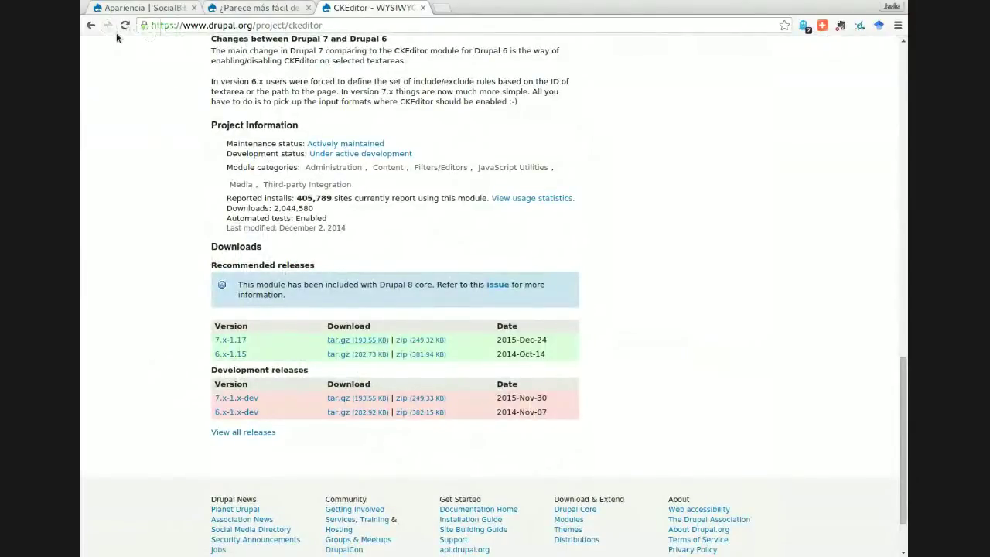
pyautogui.hotkey('ctrl', '1')
pyautogui.click(364, 45)
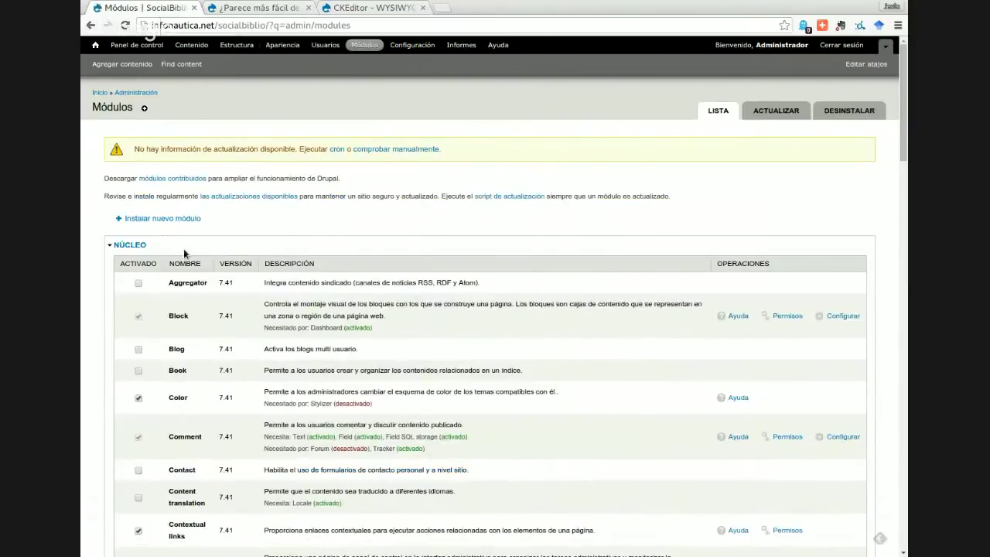
pyautogui.click(187, 219)
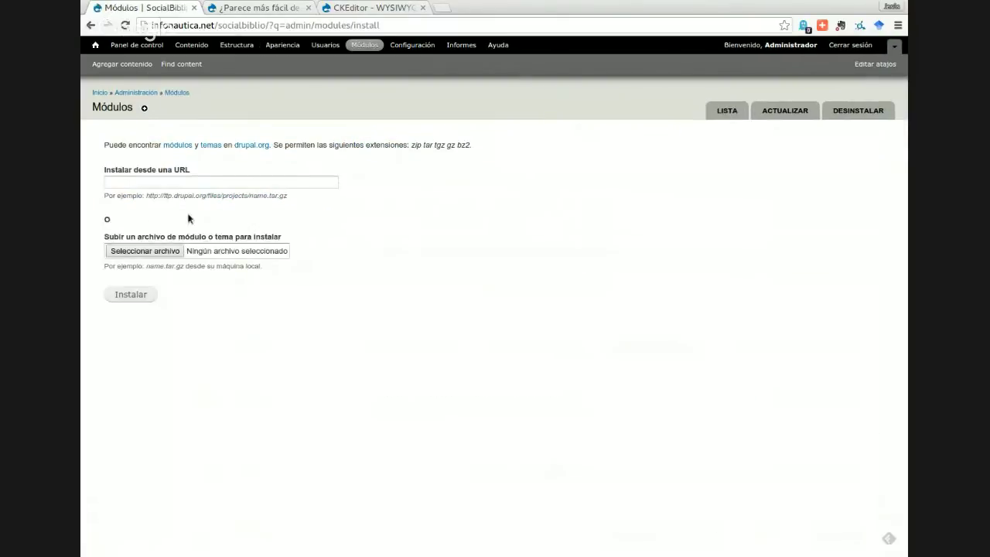
pyautogui.write('https://ftp.drupal.org/files/projects/ckeditor-7.x-1.17.tar.gz')
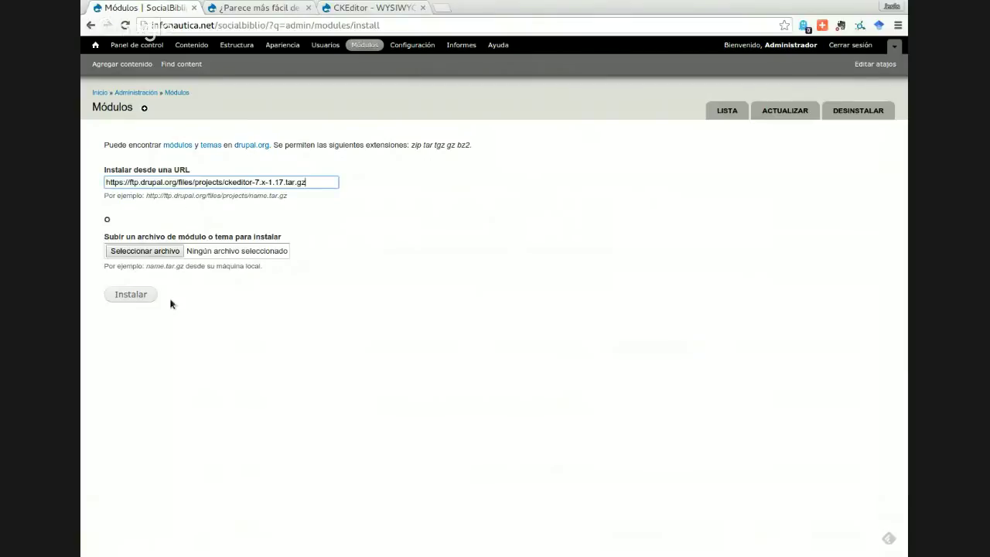
pyautogui.click(146, 300)
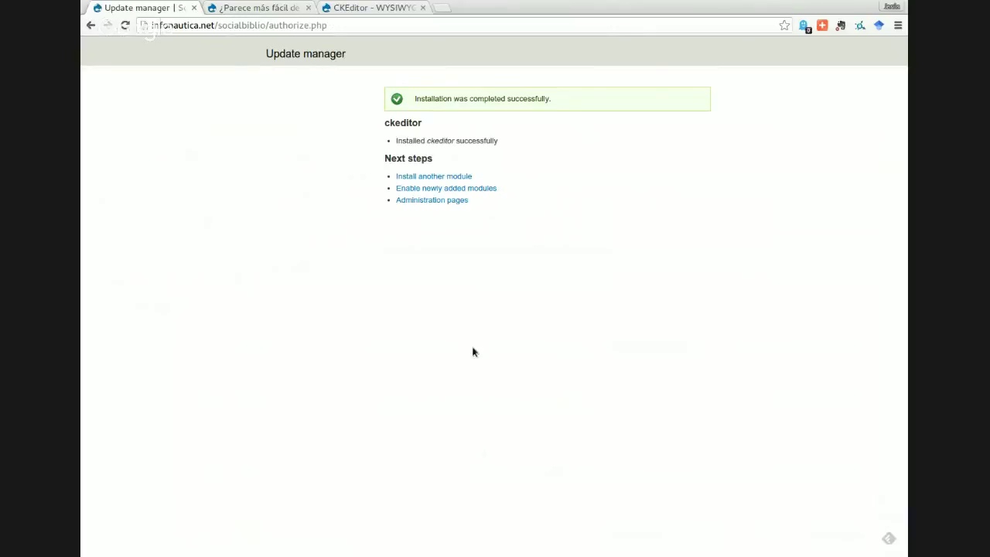
# Enable the newly added CKEditor module in the site's module list and save the configuration
pyautogui.click(446, 188)
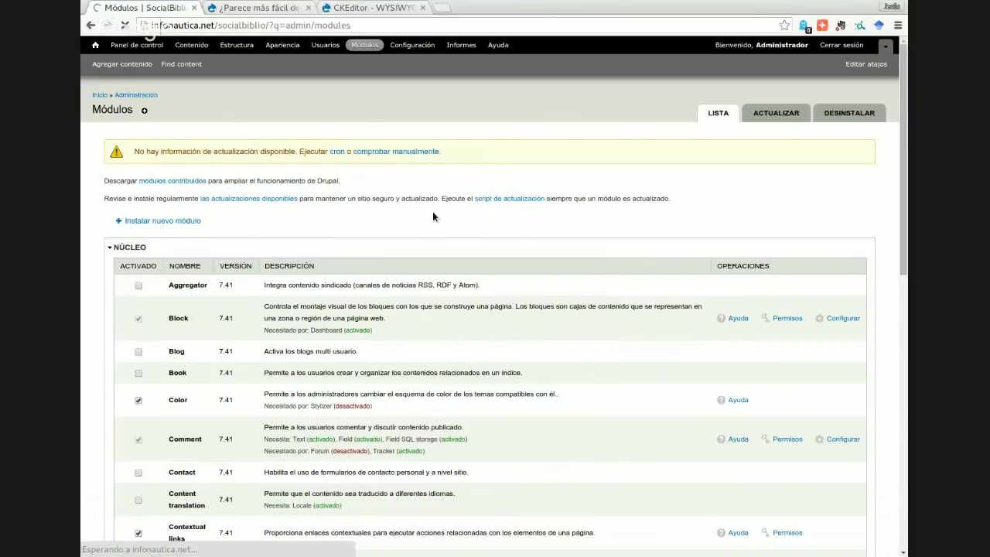
pyautogui.scroll(-20, 168, 409)
pyautogui.click(153, 376)
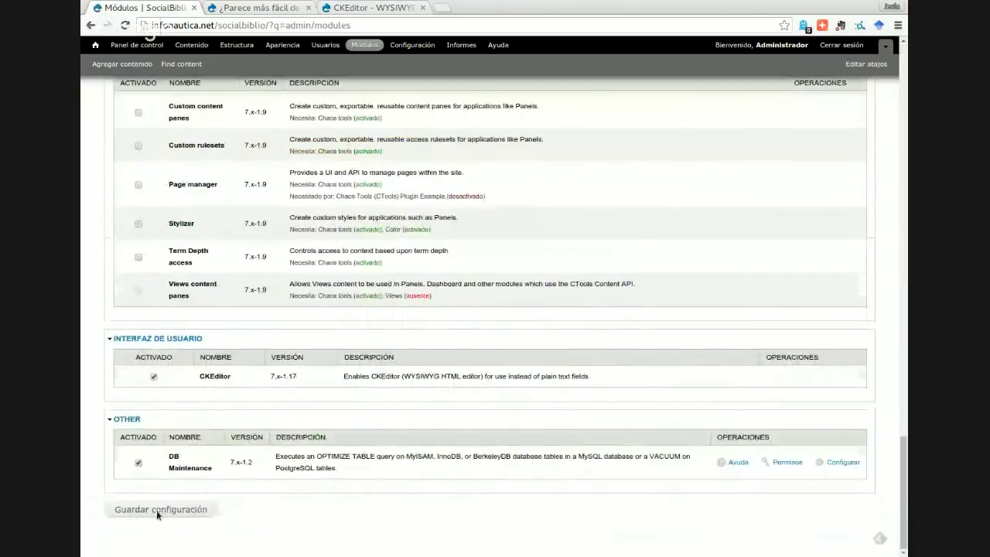
pyautogui.click(160, 509)
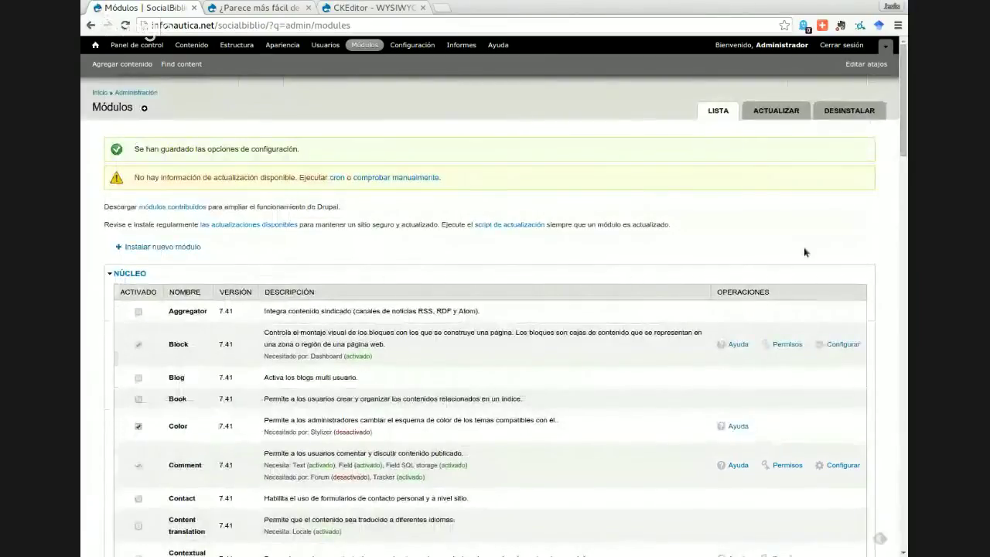
# Open the CKEditor module's permissions and review which roles may administer its access and customize its appearance
pyautogui.scroll(-2, 800, 254)
pyautogui.scroll(-20, 799, 266)
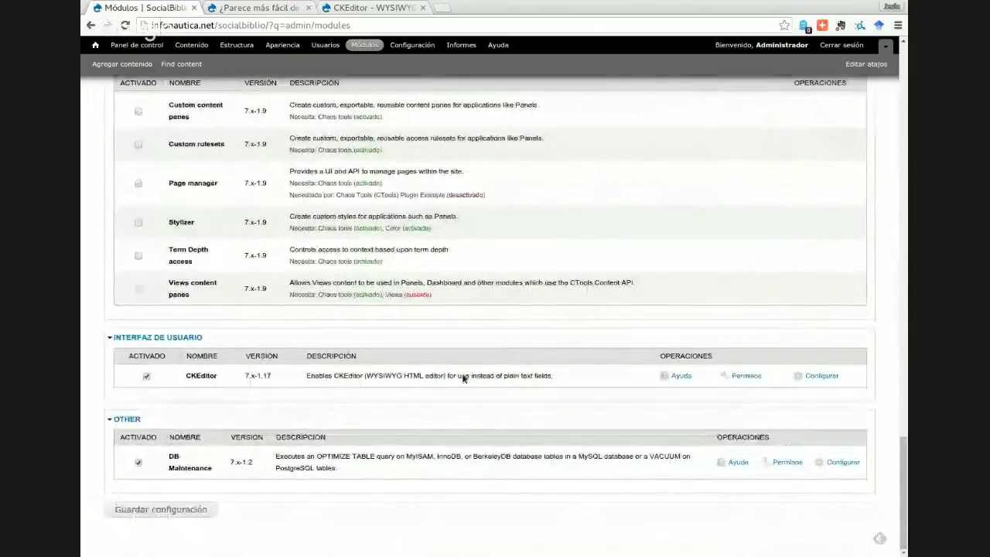
pyautogui.click(746, 376)
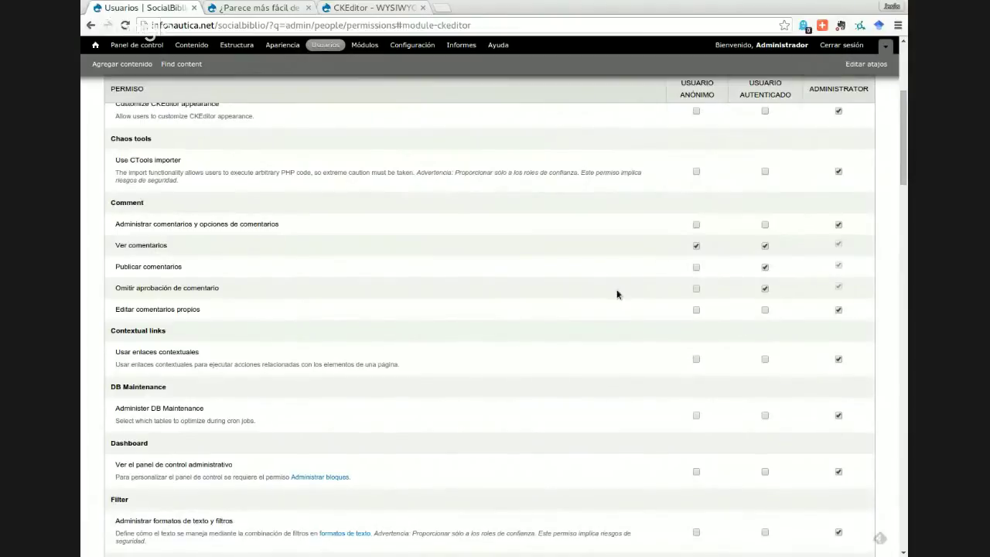
pyautogui.scroll(1, 617, 294)
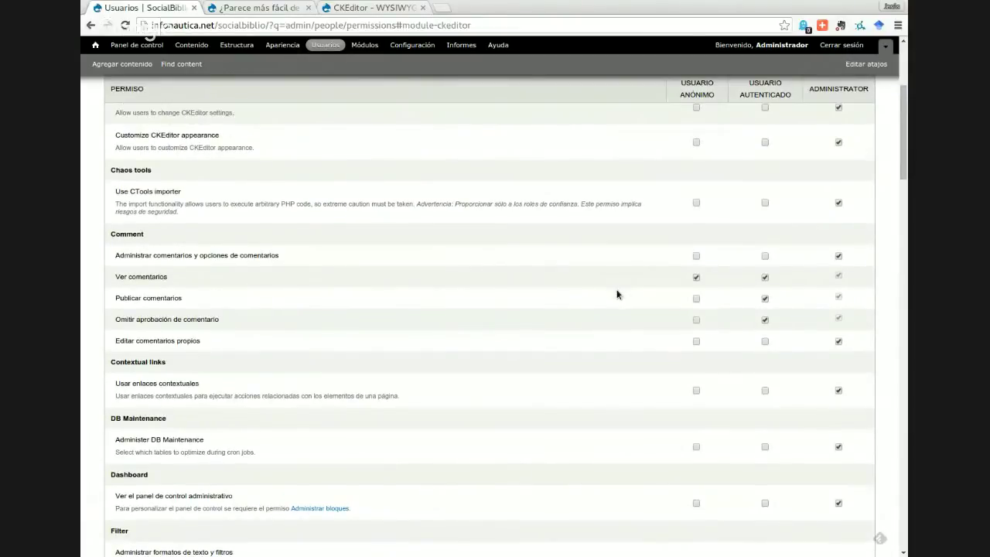
pyautogui.scroll(1, 284, 202)
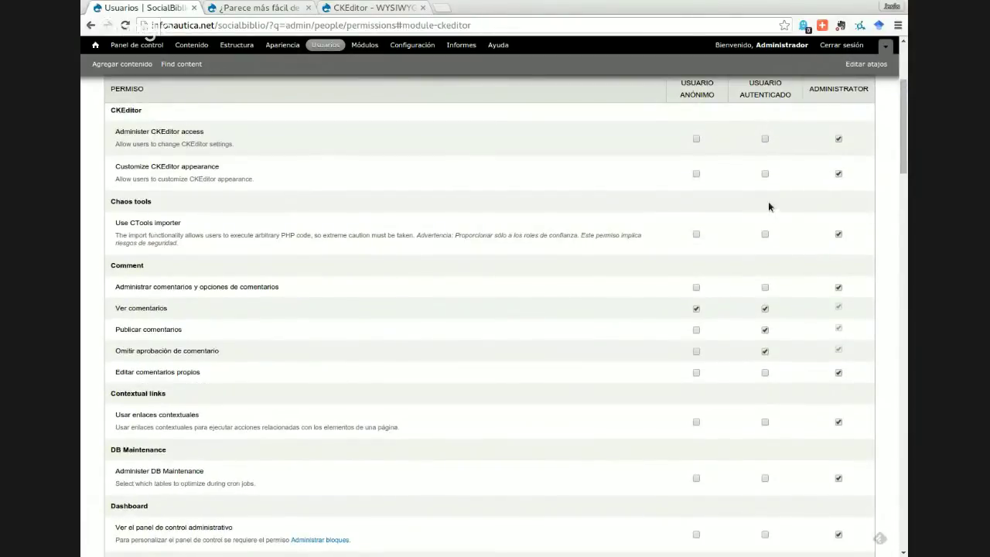
pyautogui.scroll(6, 522, 244)
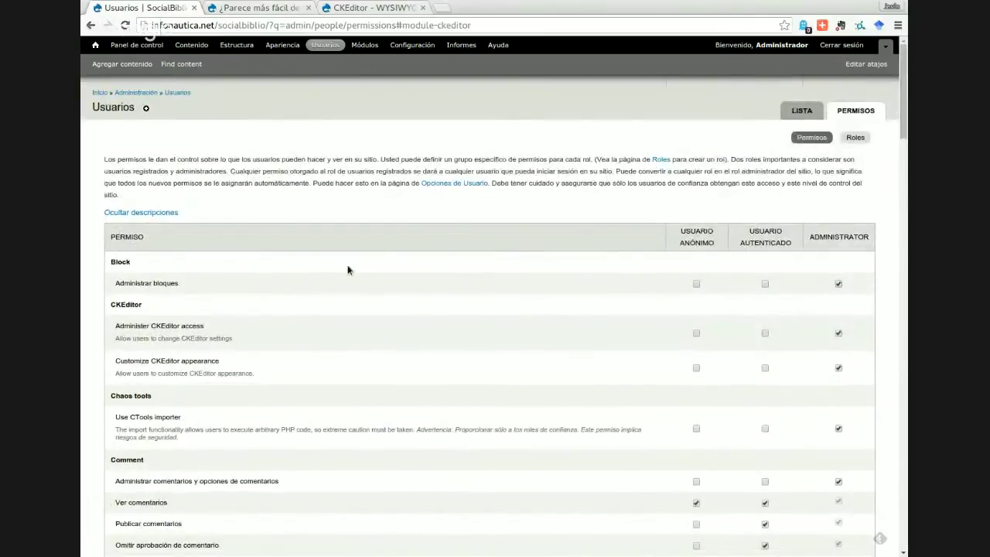
pyautogui.scroll(-1, 371, 286)
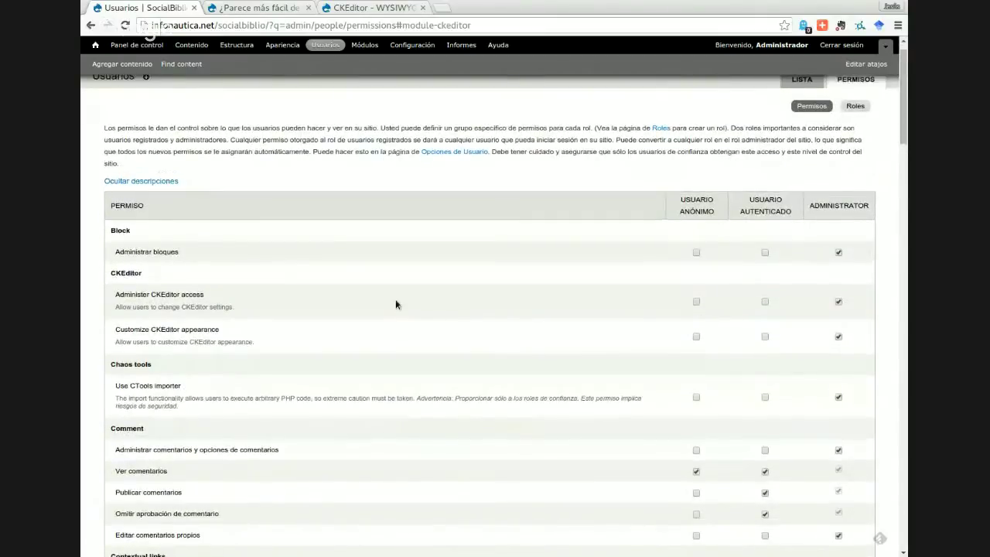
pyautogui.scroll(1, 395, 299)
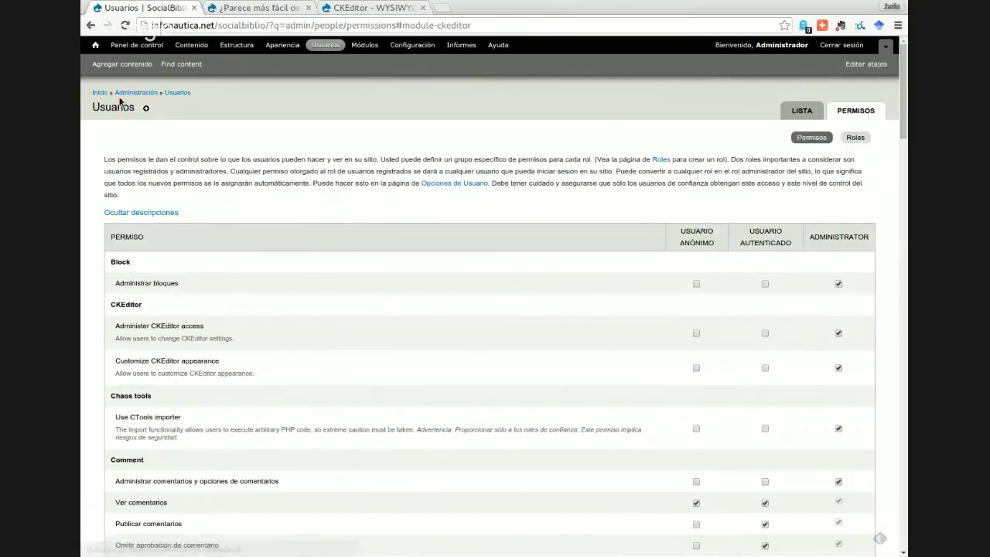
# Start adding new content of type Article
pyautogui.click(122, 64)
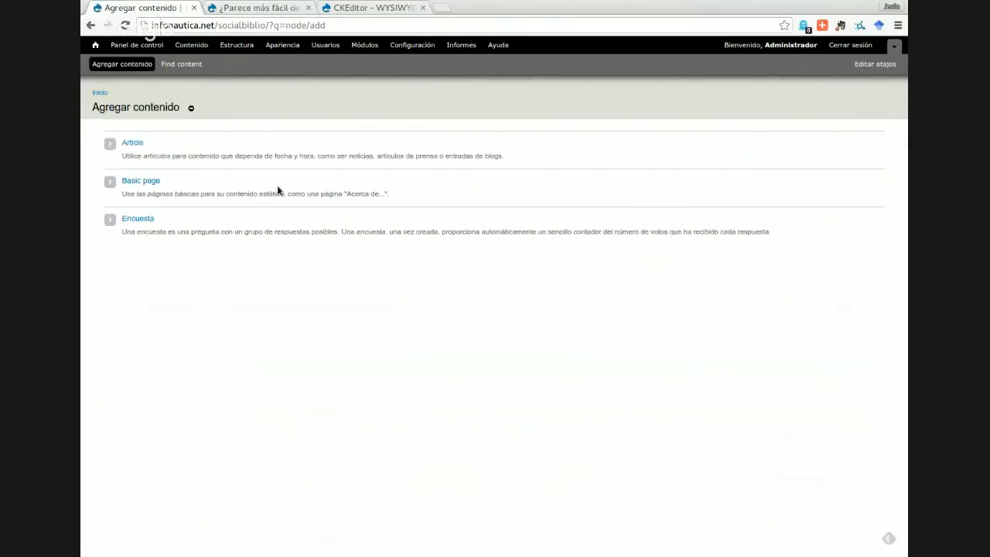
pyautogui.click(143, 181)
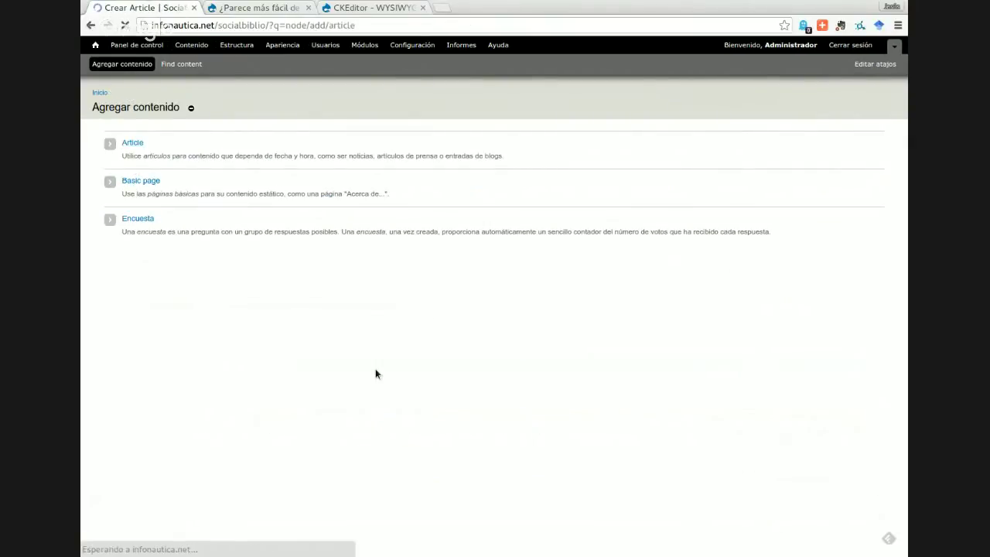